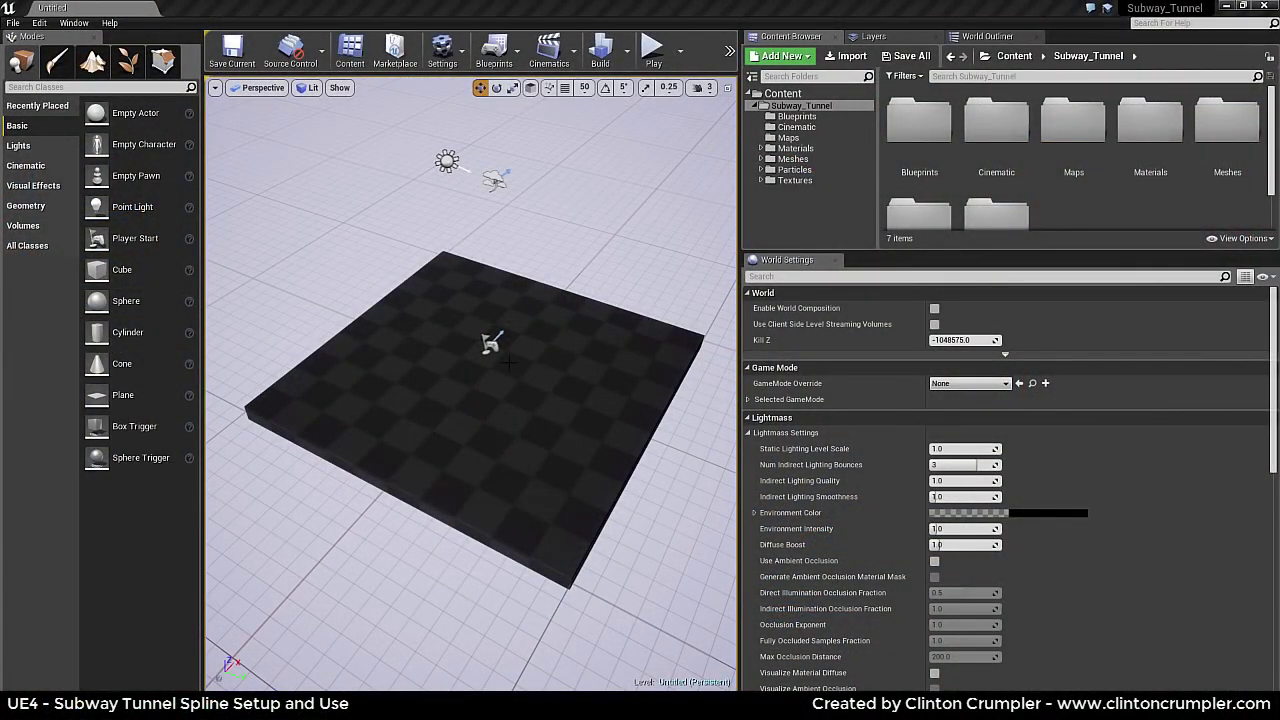
# Step: Place a Sky Light and the BP_TunnelMaster blueprint from the Blueprints folder on the checkered floor
pyautogui.click(30, 145)
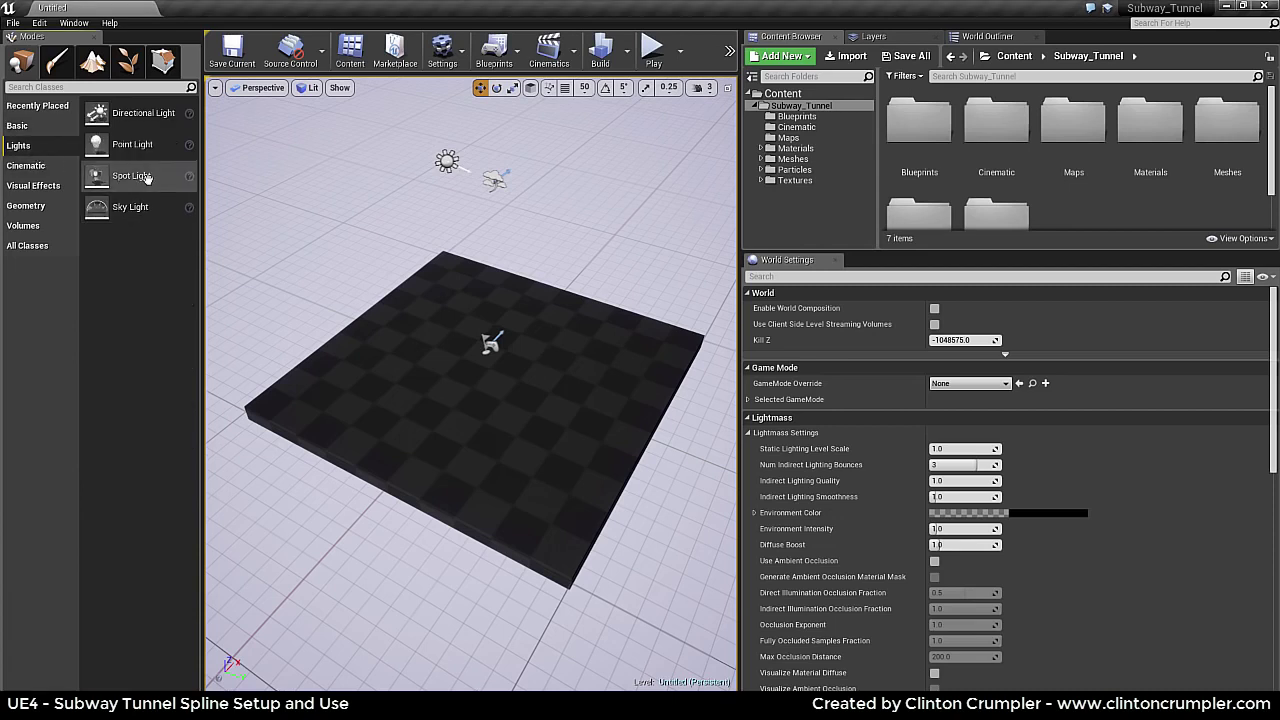
pyautogui.moveTo(130, 207); pyautogui.dragTo(535, 378)
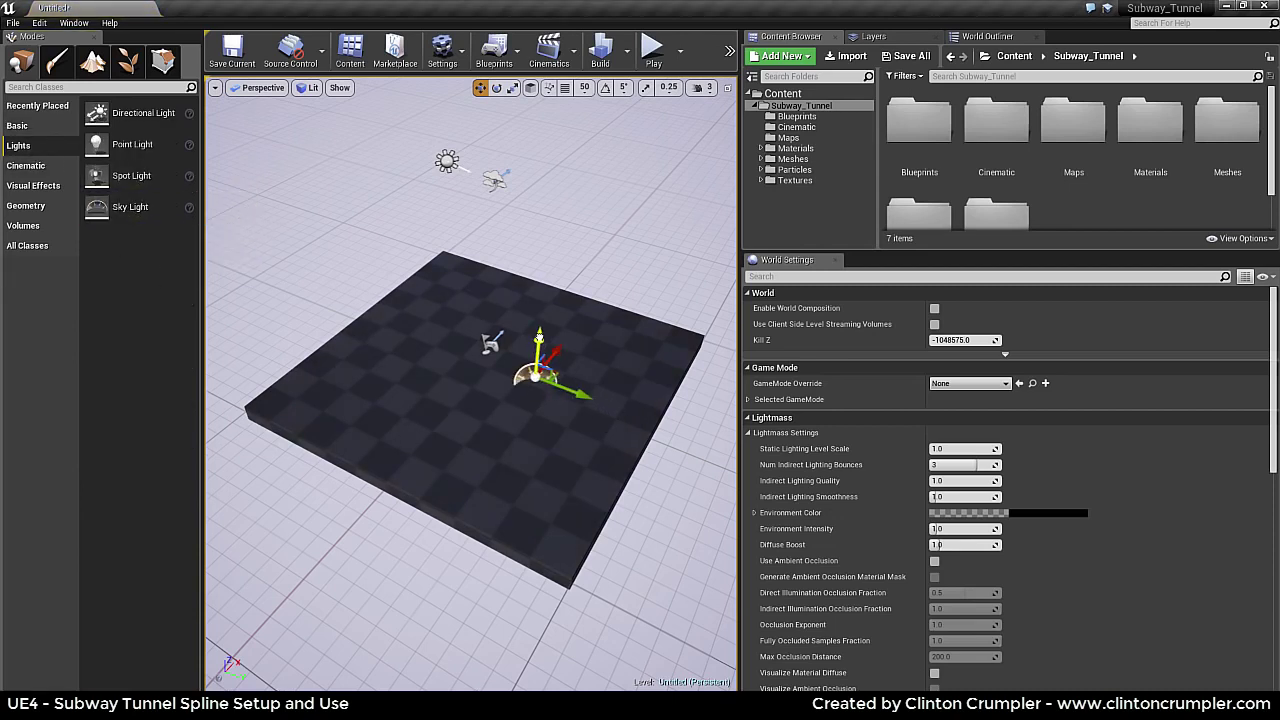
pyautogui.click(797, 116)
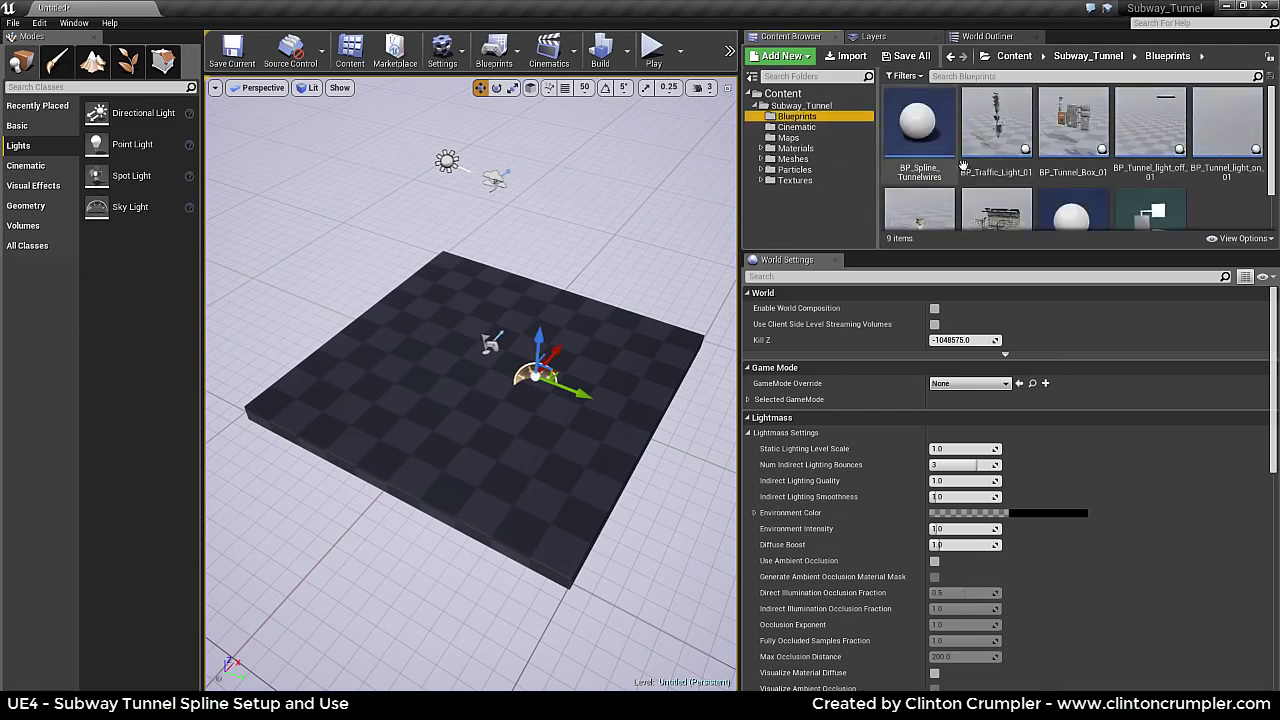
pyautogui.scroll(-1, 963, 165)
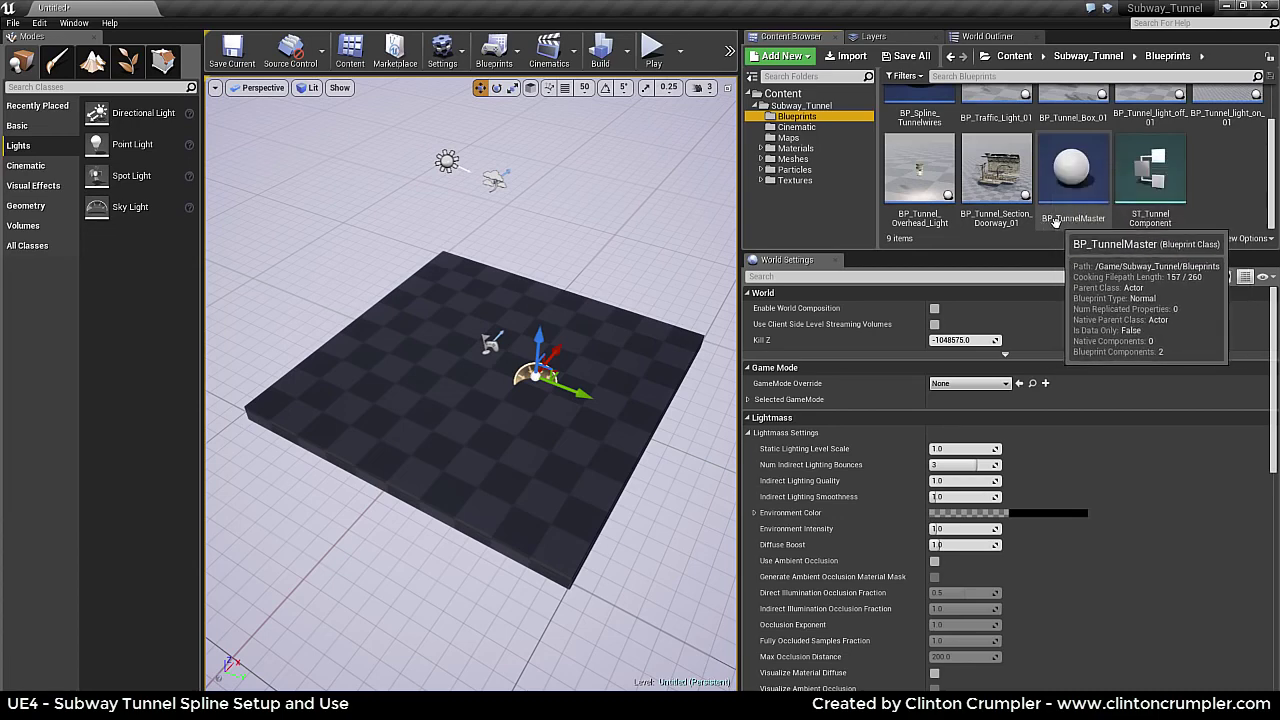
pyautogui.moveTo(1067, 174); pyautogui.dragTo(424, 378)
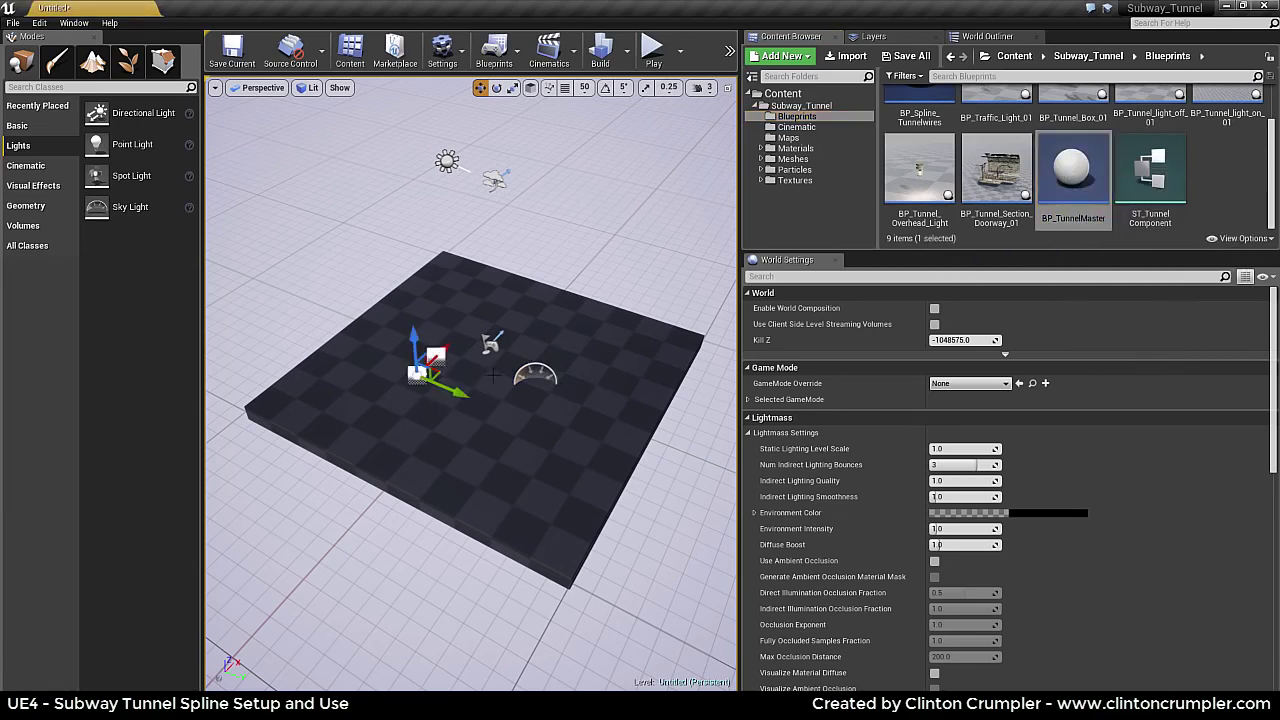
# Step: Raise the BP_TunnelMaster actor slightly above the floor, to a Z location of about 74 cm
pyautogui.moveTo(424, 378); pyautogui.dragTo(385, 378, button='right')
pyautogui.press('w')
pyautogui.moveTo(522, 371); pyautogui.dragTo(446, 383, button='right')
pyautogui.moveTo(537, 358); pyautogui.dragTo(543, 320)
pyautogui.moveTo(568, 362); pyautogui.dragTo(607, 366, button='right')
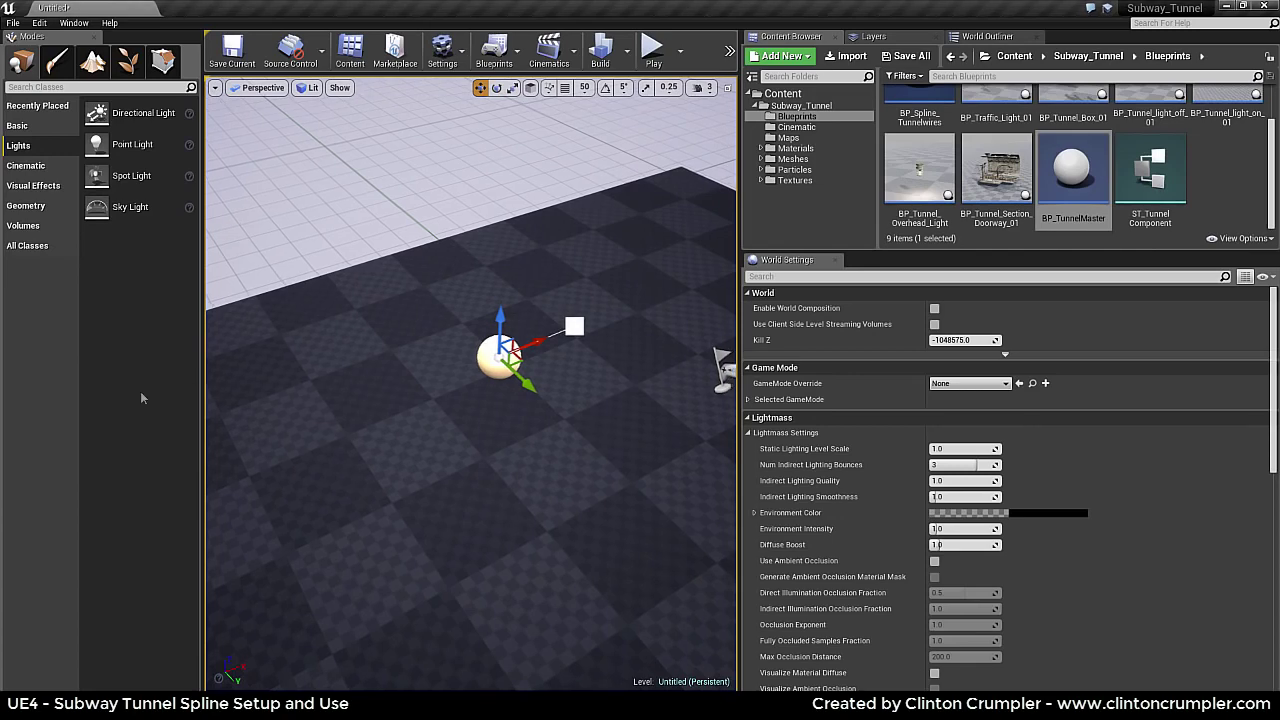
# Step: Show the details of the placed BP_TunnelMaster actor, docked beside the World Settings
pyautogui.click(499, 357)
pyautogui.click(75, 22)
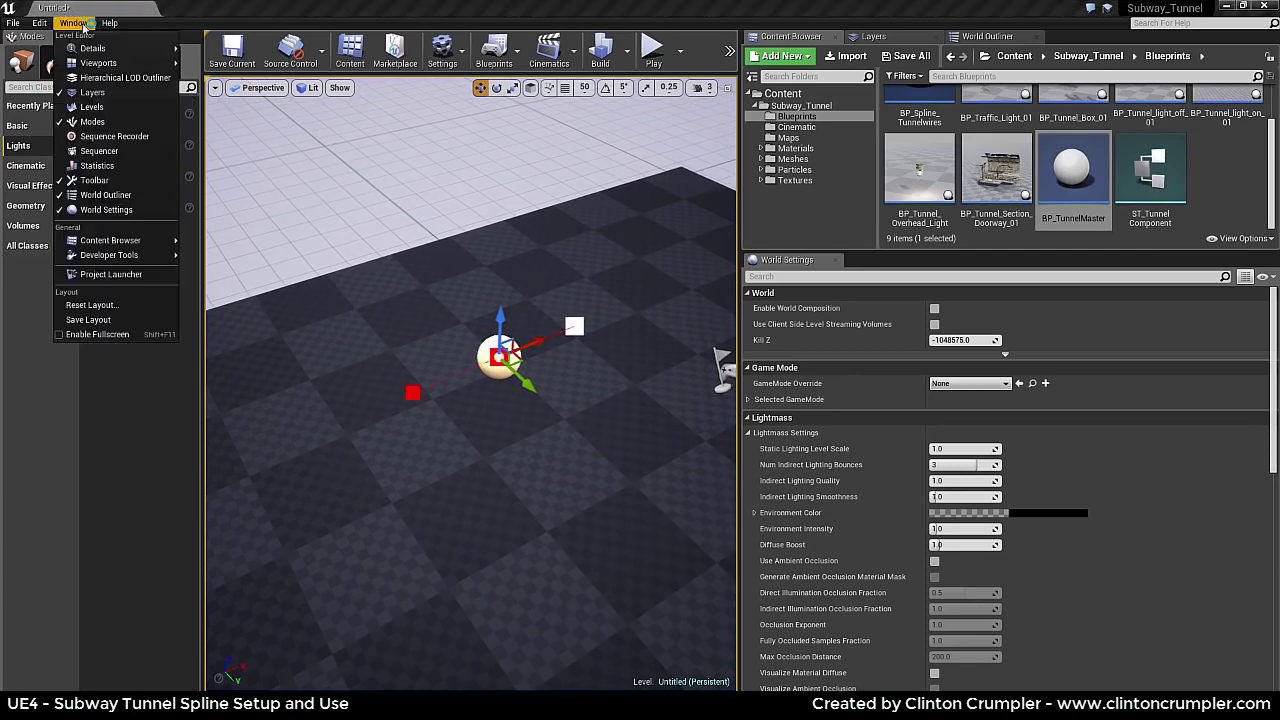
pyautogui.moveTo(90, 48)
pyautogui.click(232, 50)
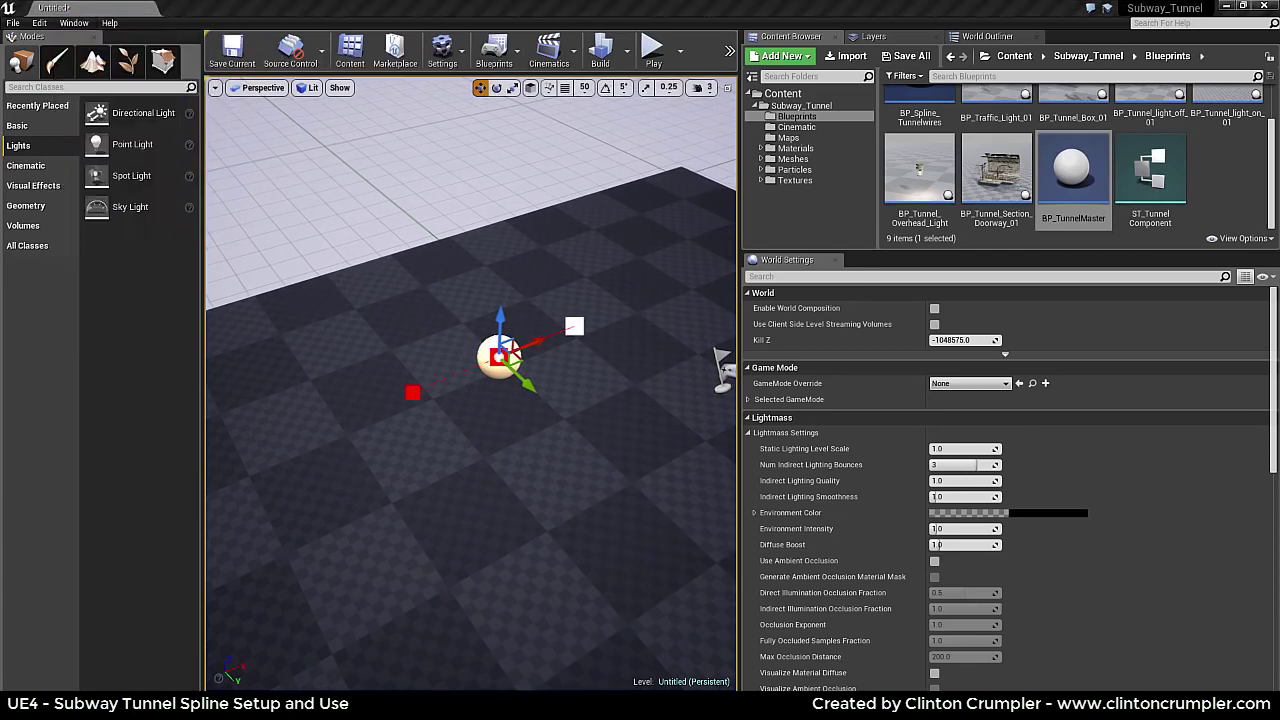
pyautogui.moveTo(1077, 182); pyautogui.dragTo(866, 262)
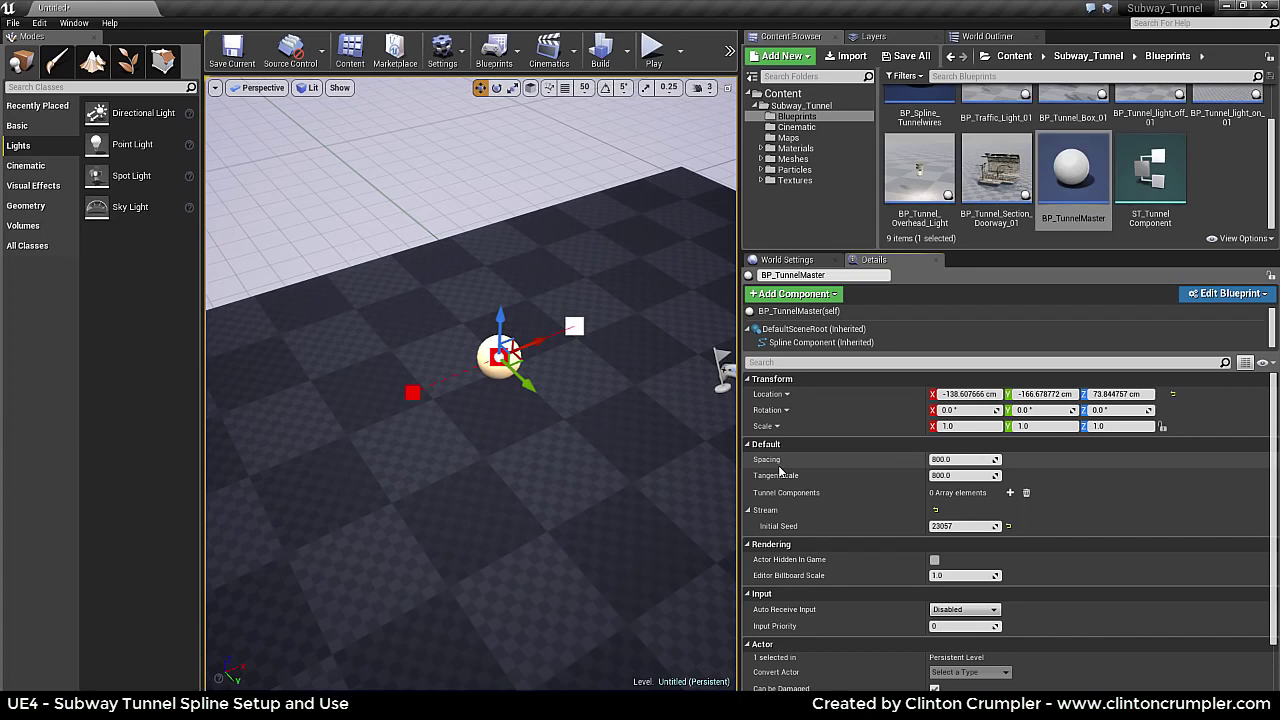
# Step: Open the Spline_Parts folder under Meshes and browse its tunnel meshes
pyautogui.click(763, 160)
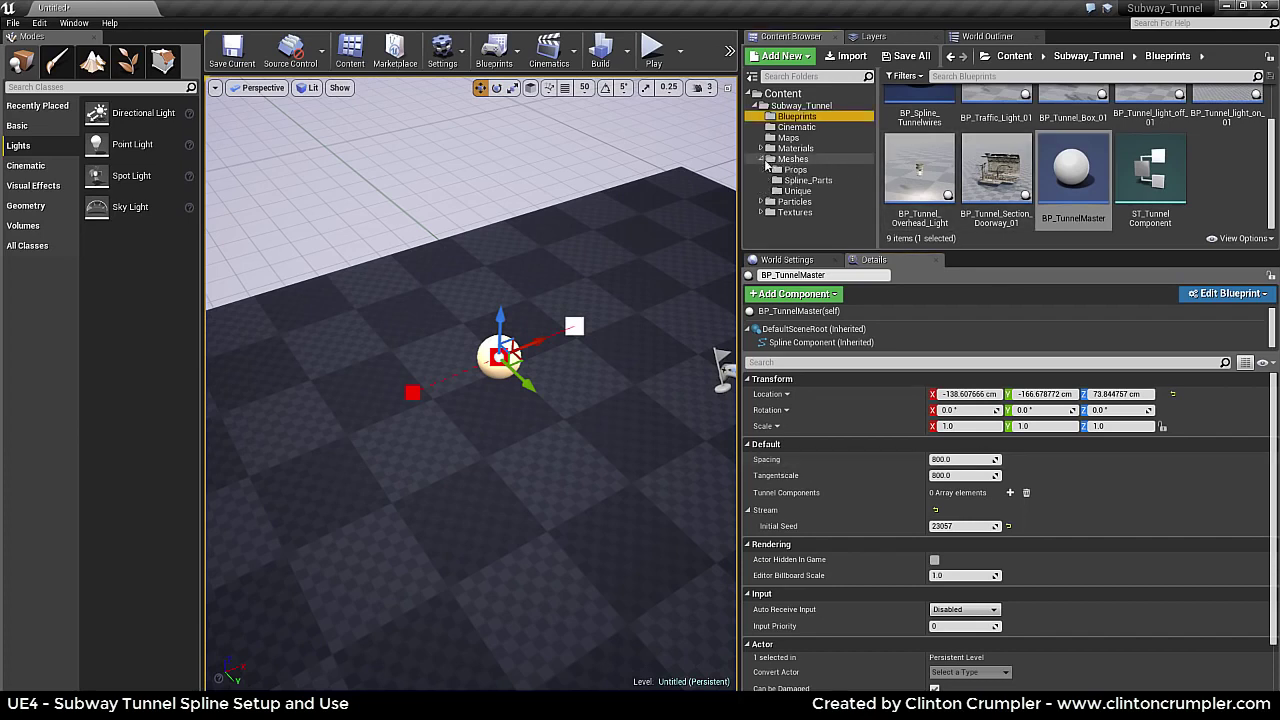
pyautogui.click(810, 181)
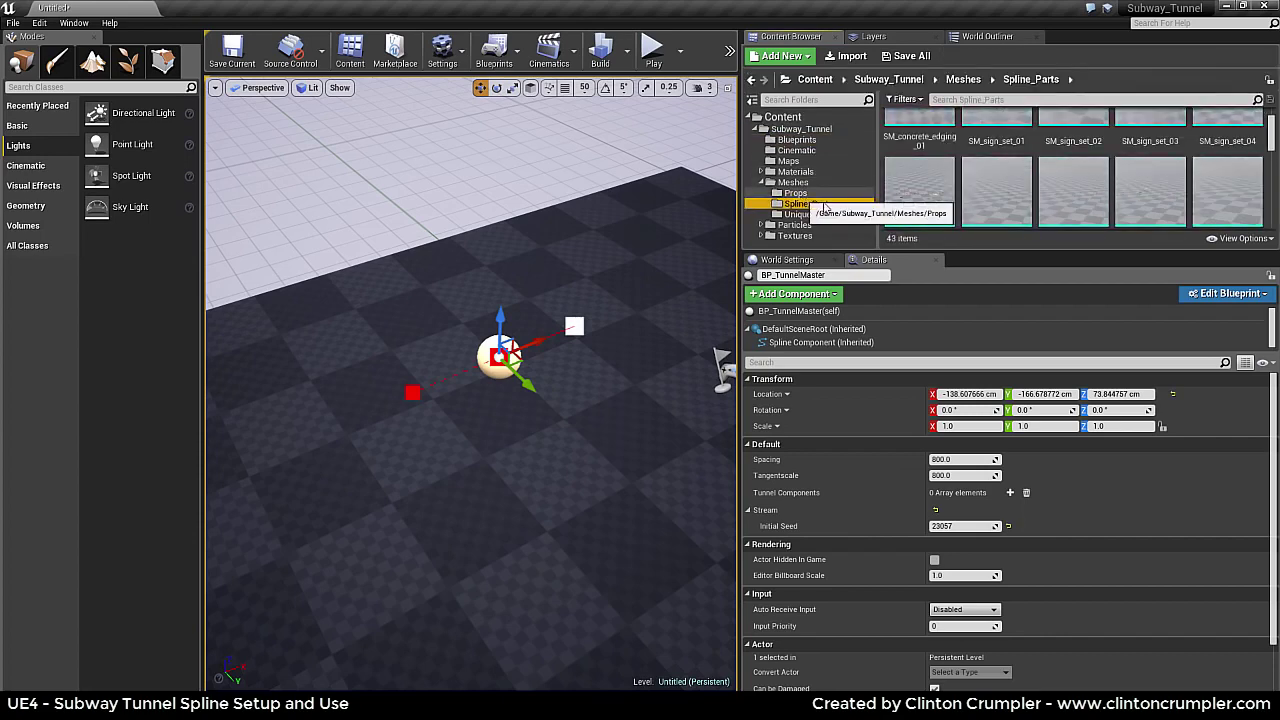
pyautogui.scroll(-5, 995, 175)
pyautogui.moveTo(1001, 190)
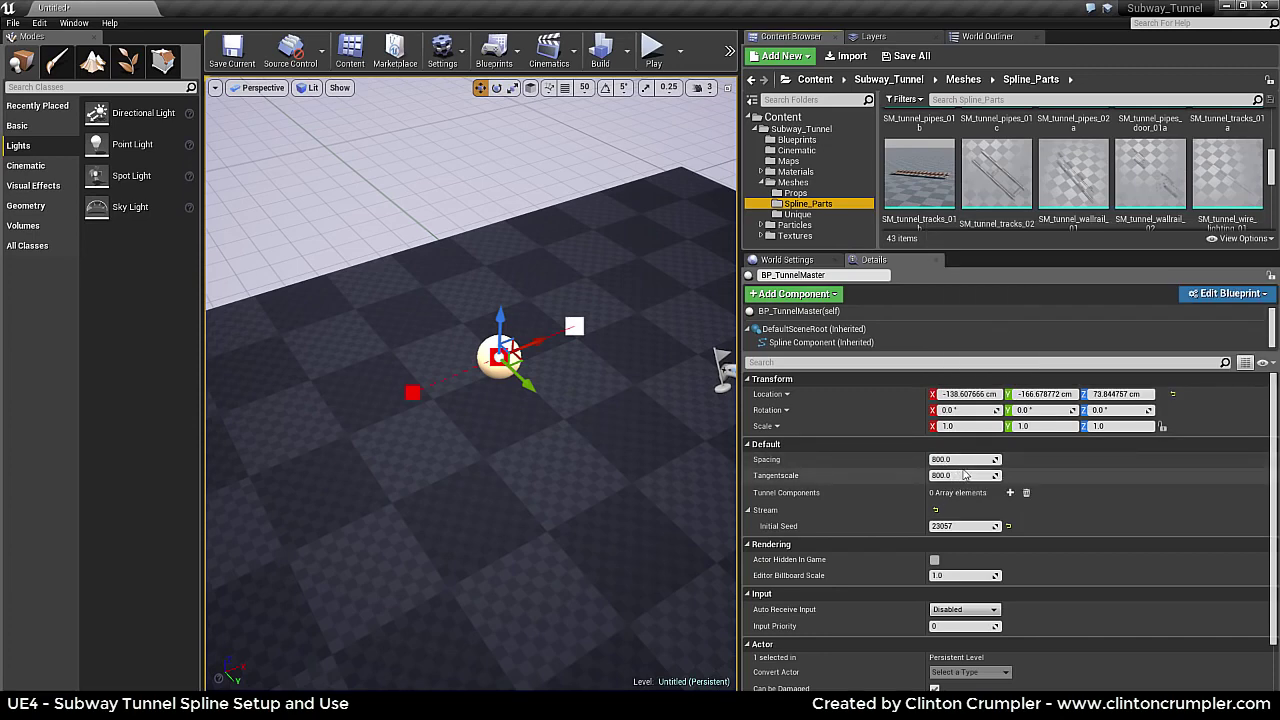
pyautogui.moveTo(1005, 213)
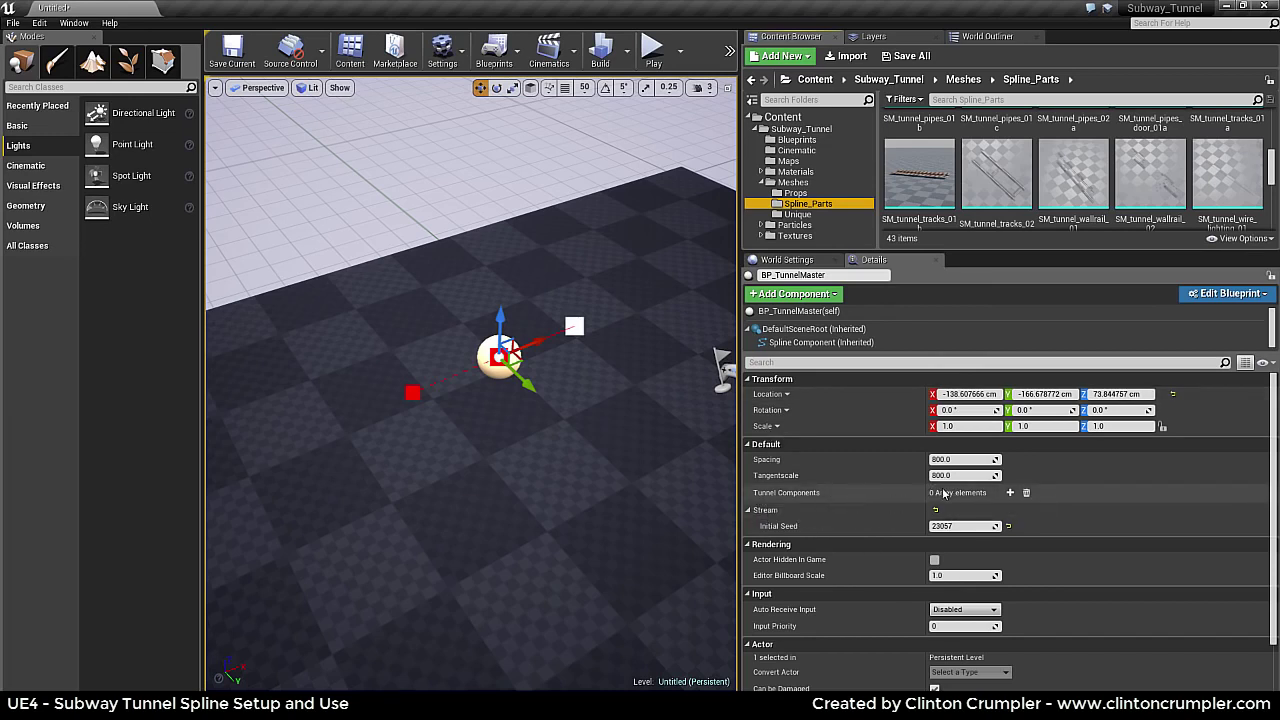
# Step: Add three elements to the Tunnel Components array of BP_TunnelMaster and collapse their settings
pyautogui.click(1010, 493)
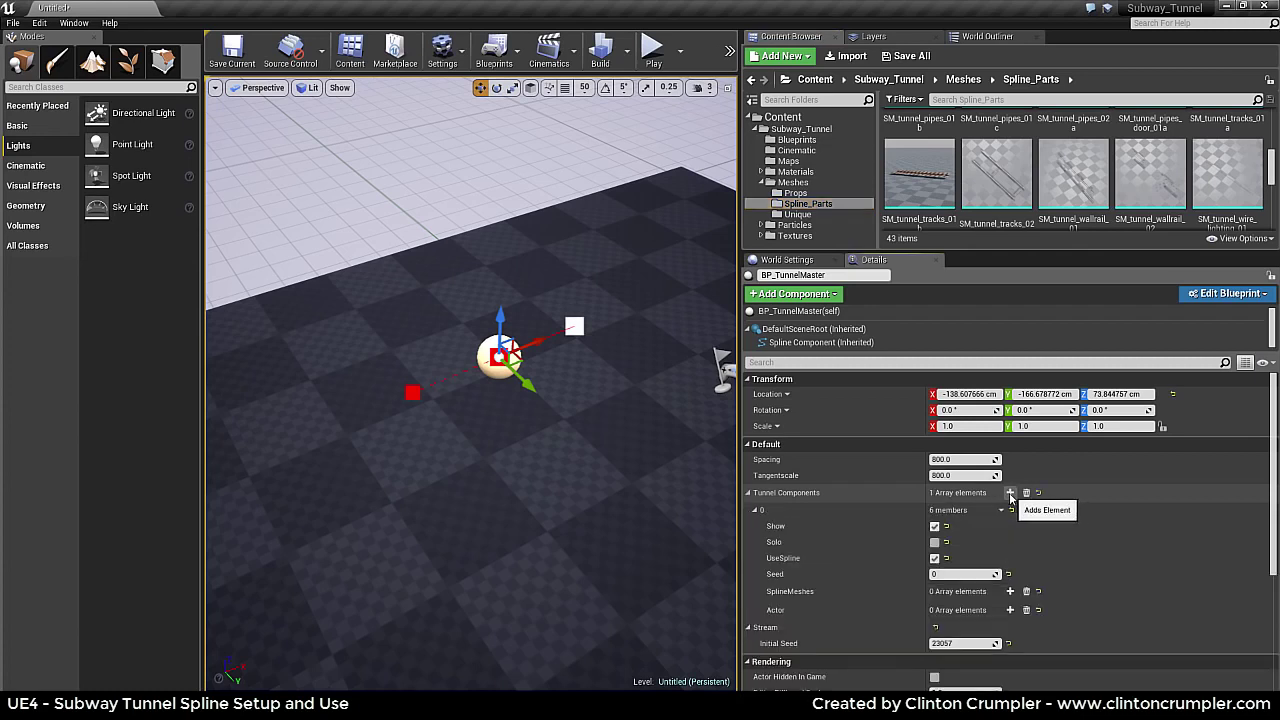
pyautogui.click(756, 511)
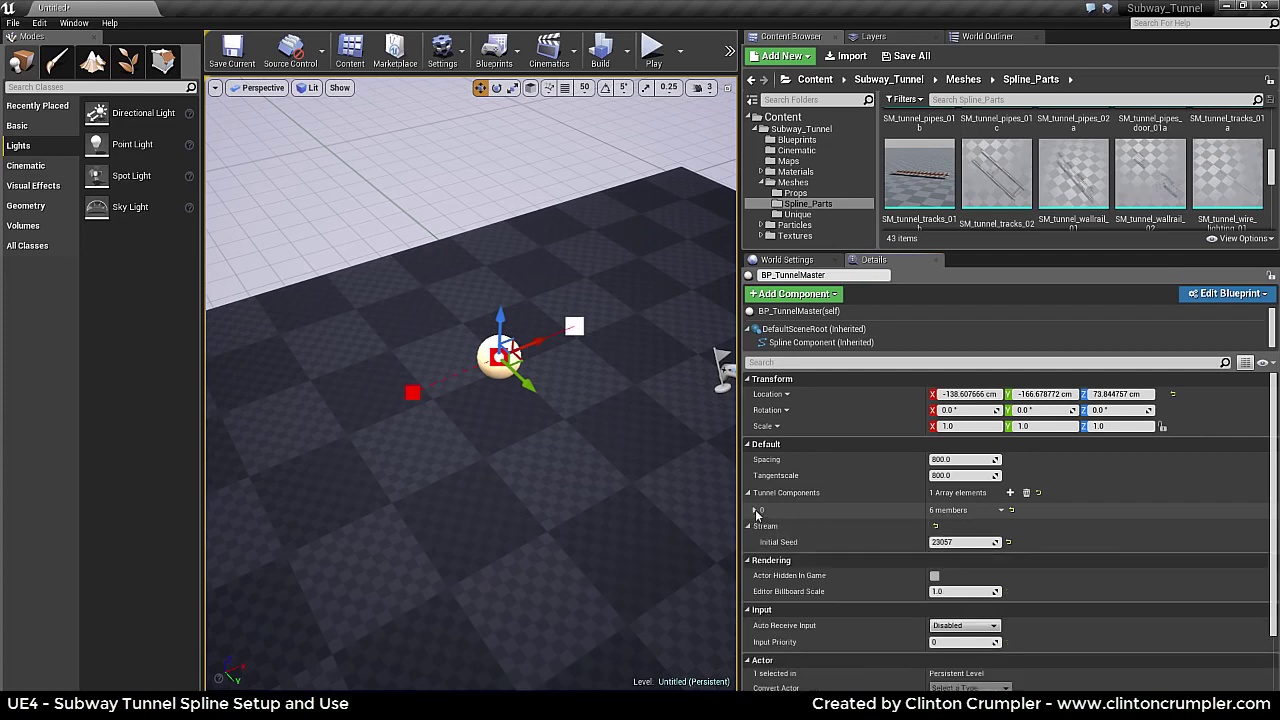
pyautogui.click(1010, 493)
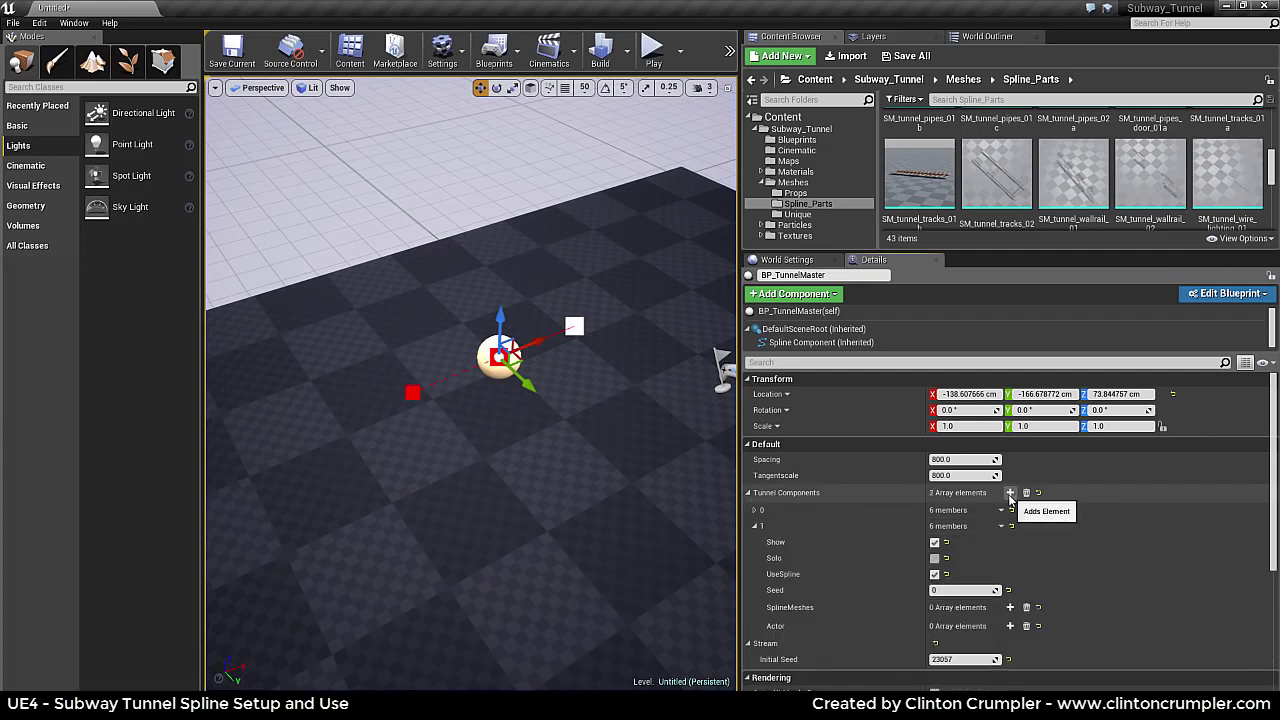
pyautogui.click(1010, 493)
pyautogui.click(756, 526)
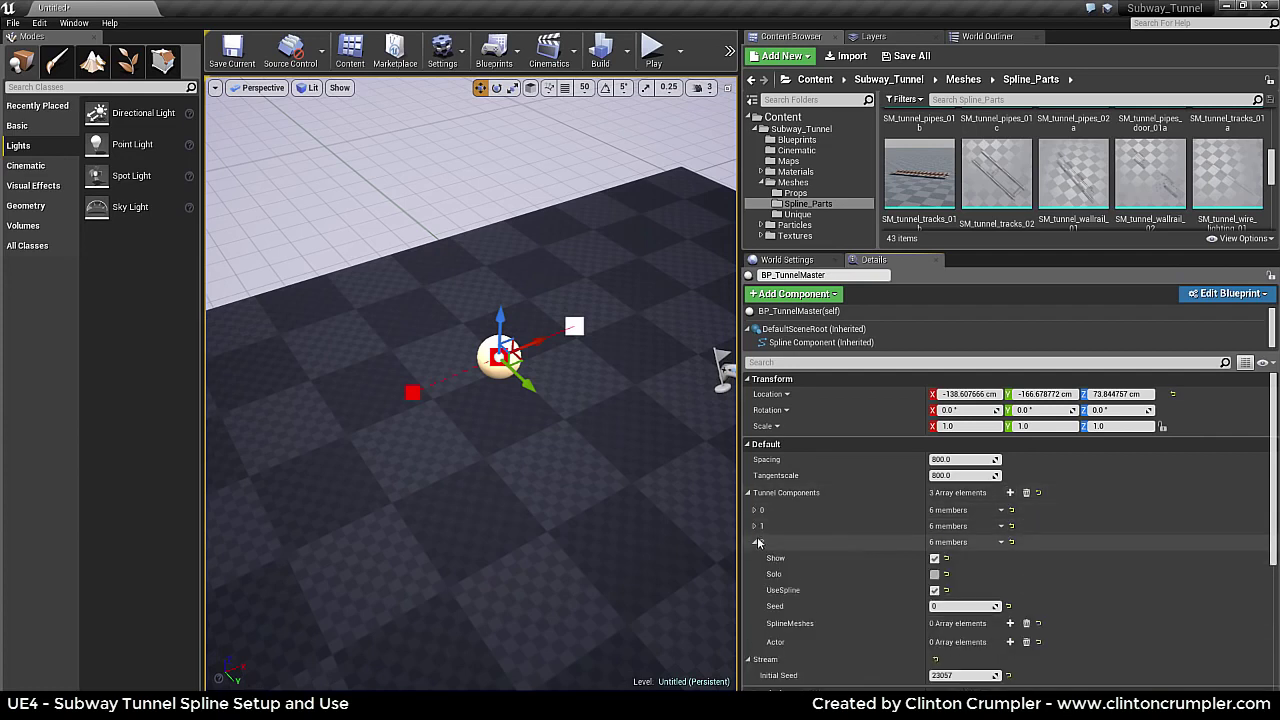
pyautogui.click(756, 542)
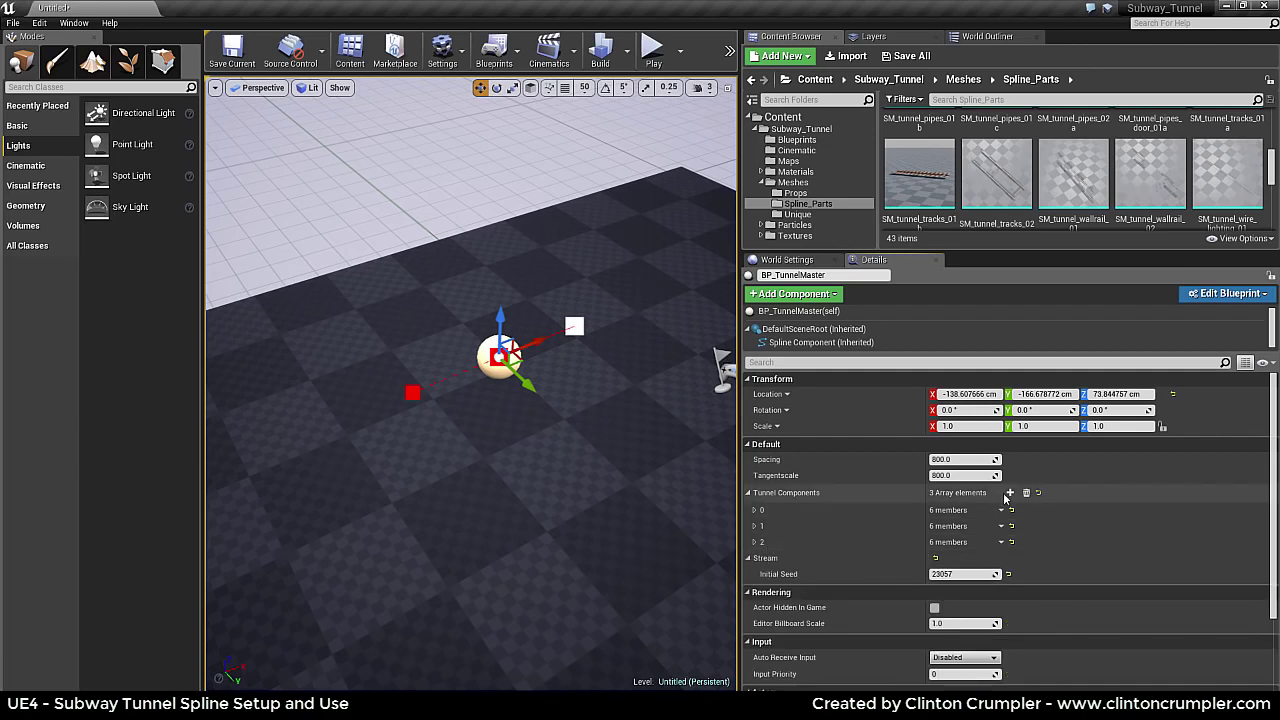
# Step: Add one SplineMeshes entry to tunnel component 0 and assign the SM_tunnelwall_01 mesh to it
pyautogui.moveTo(572, 412); pyautogui.dragTo(590, 407, button='right')
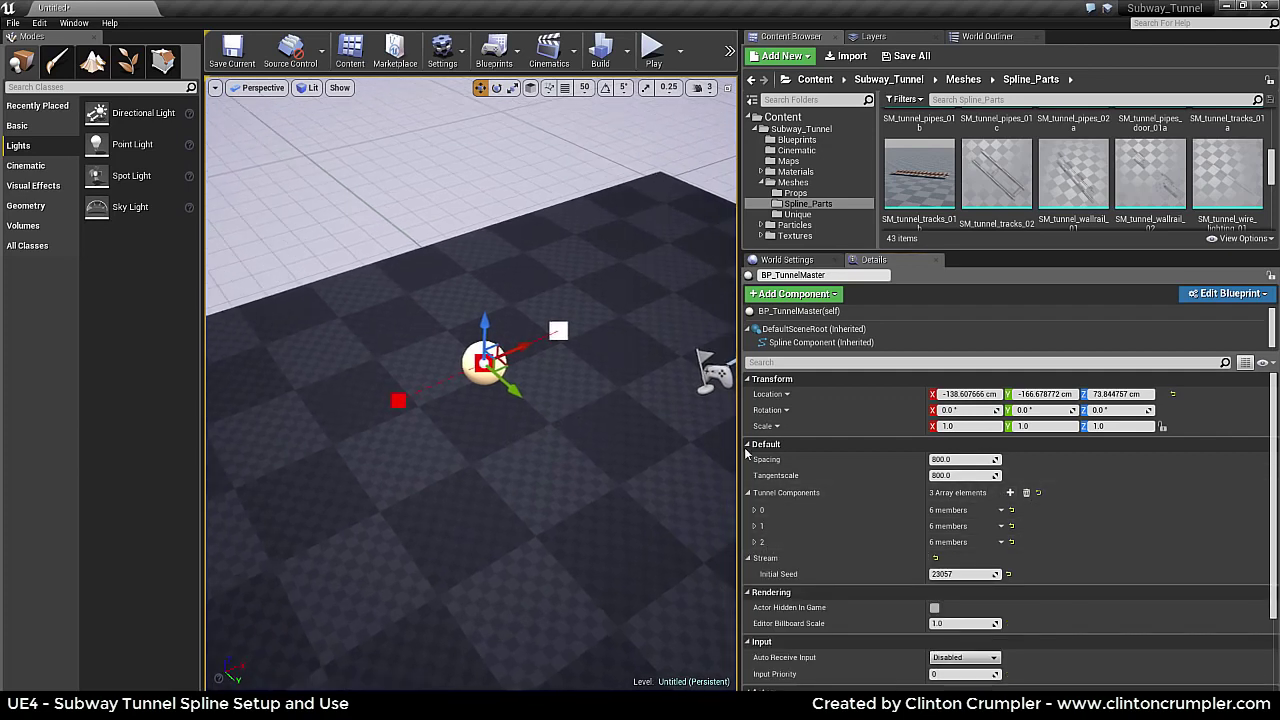
pyautogui.click(756, 510)
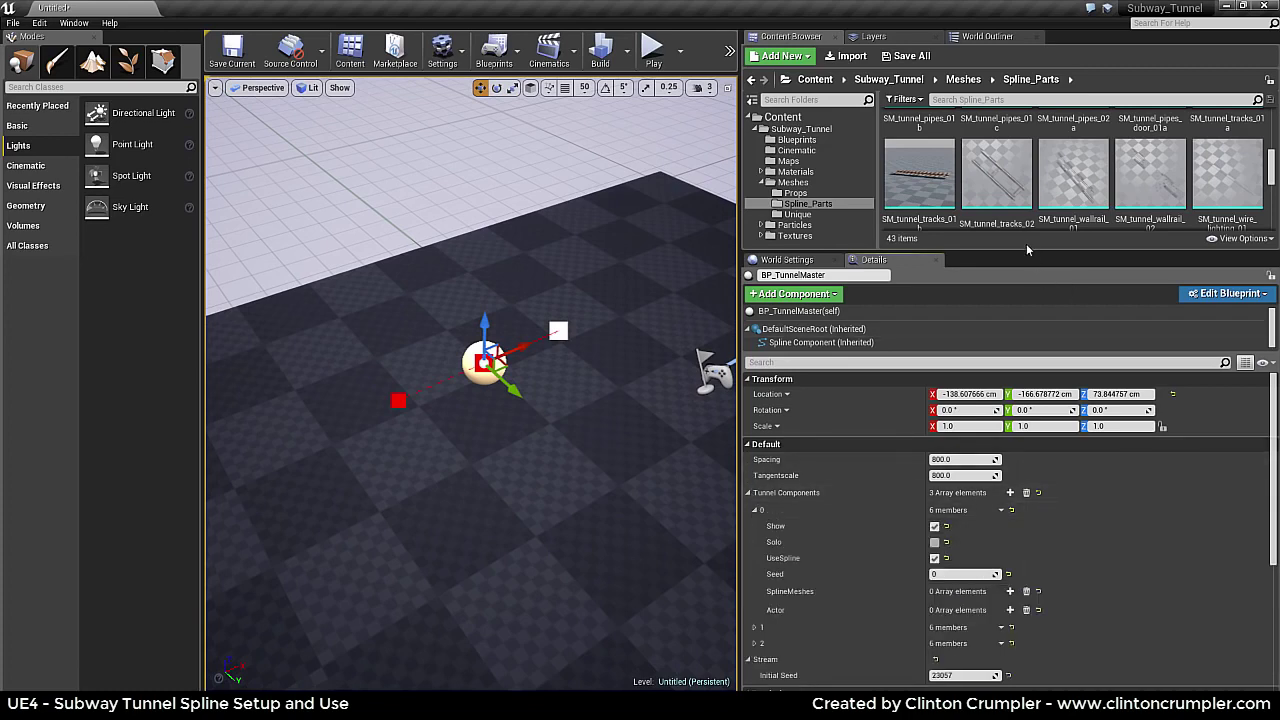
pyautogui.moveTo(1027, 252); pyautogui.dragTo(1032, 337)
pyautogui.scroll(-5, 924, 243)
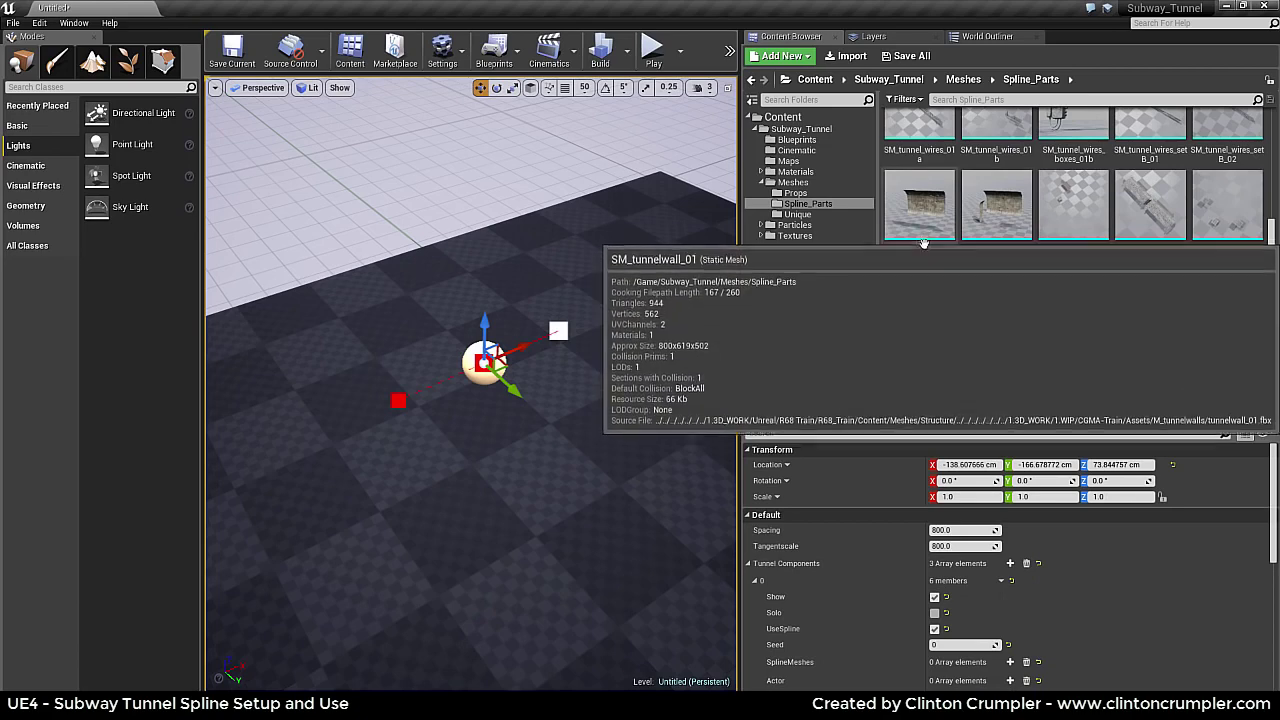
pyautogui.click(917, 229)
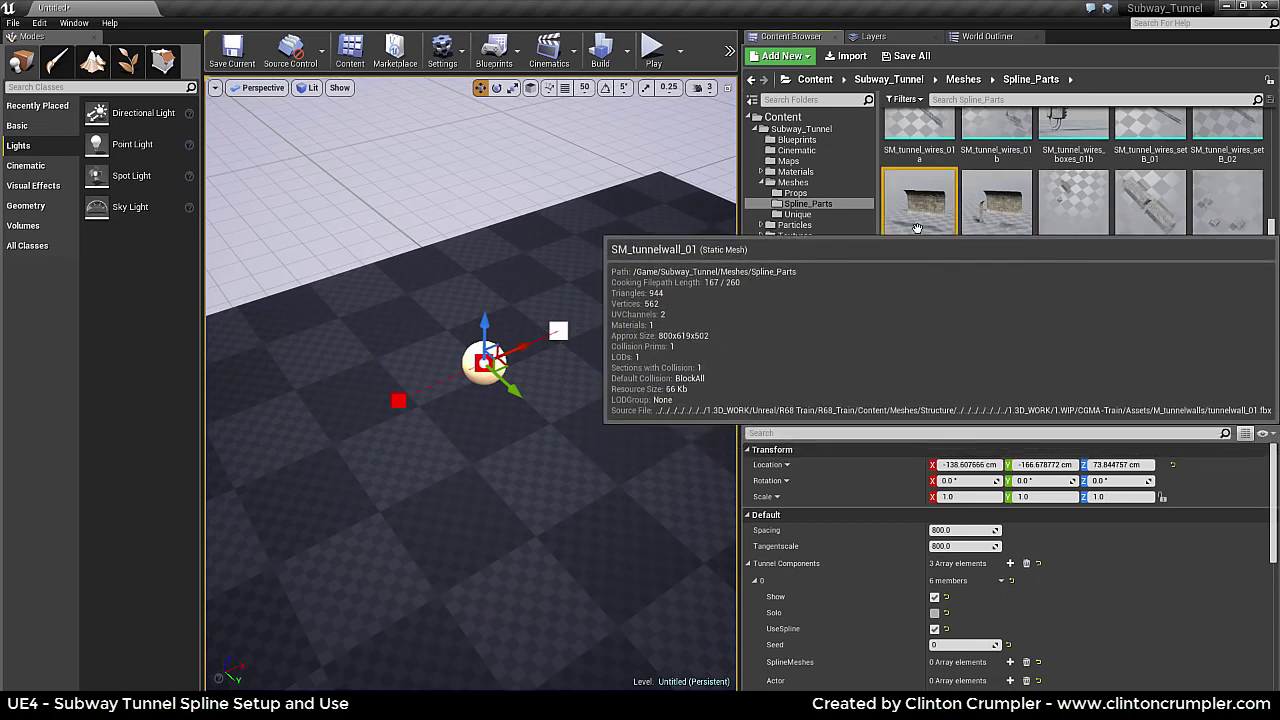
pyautogui.scroll(-2, 900, 595)
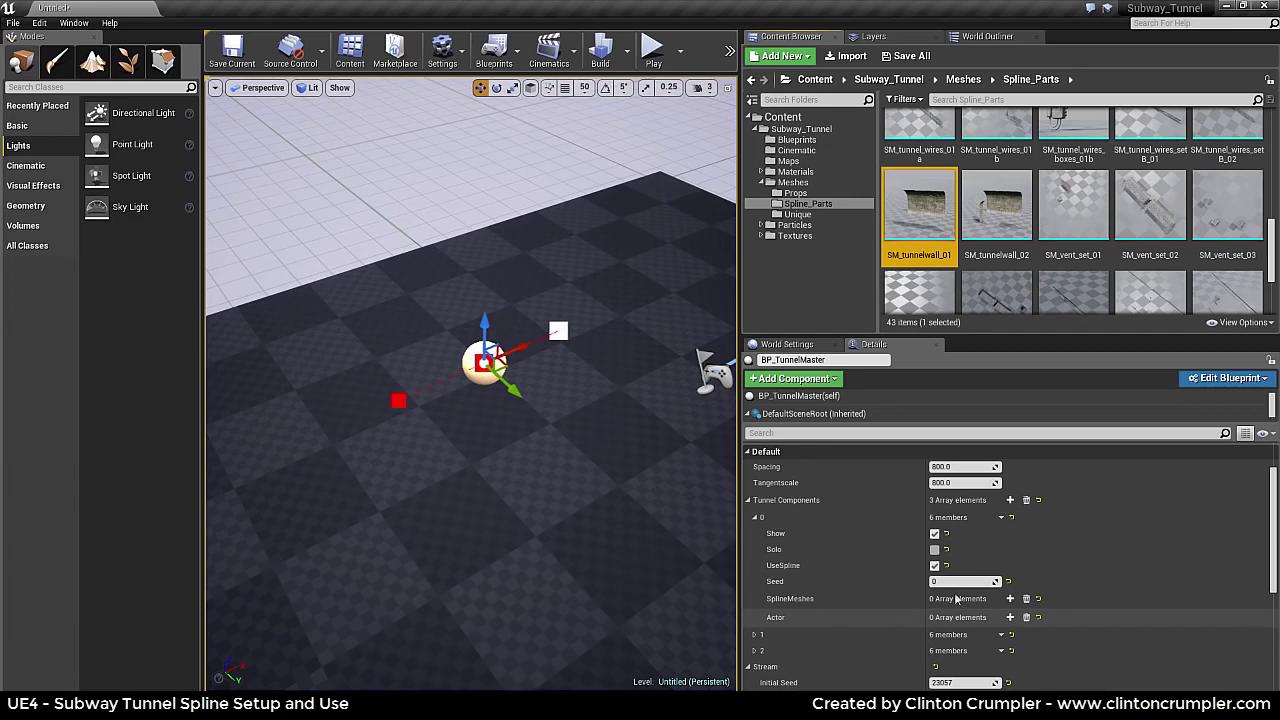
pyautogui.moveTo(914, 256)
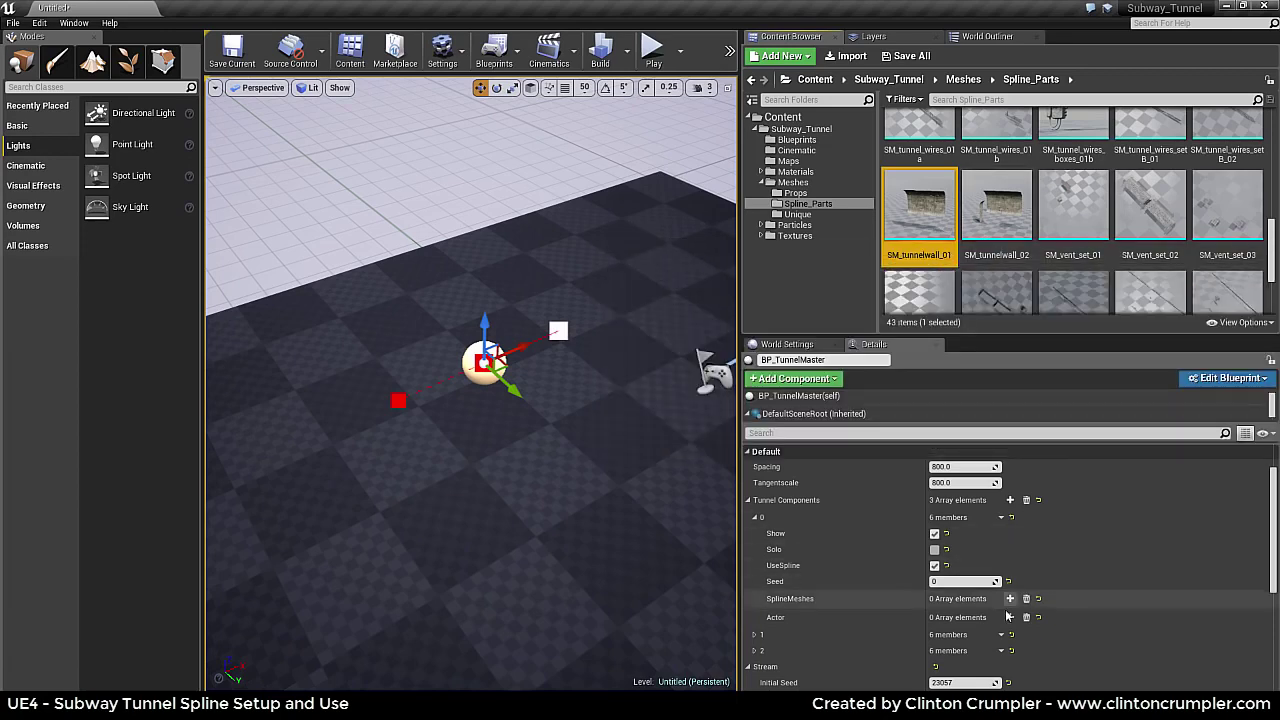
pyautogui.click(1009, 598)
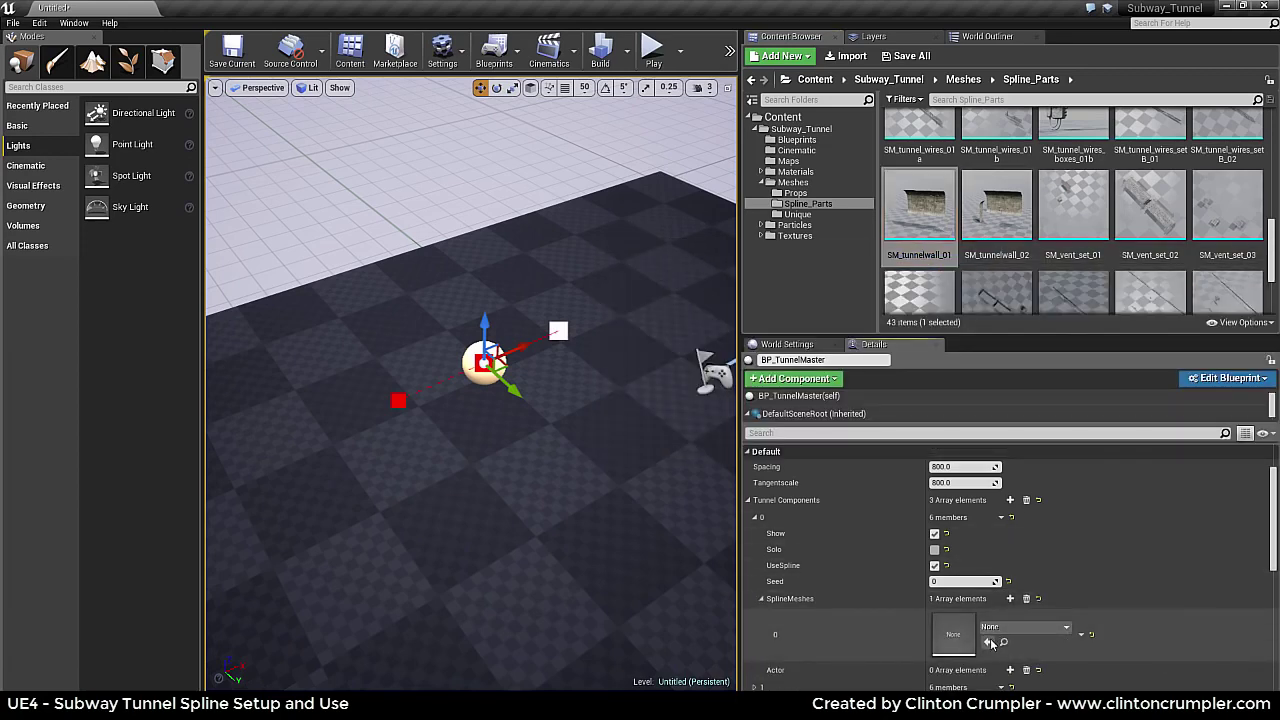
pyautogui.click(990, 643)
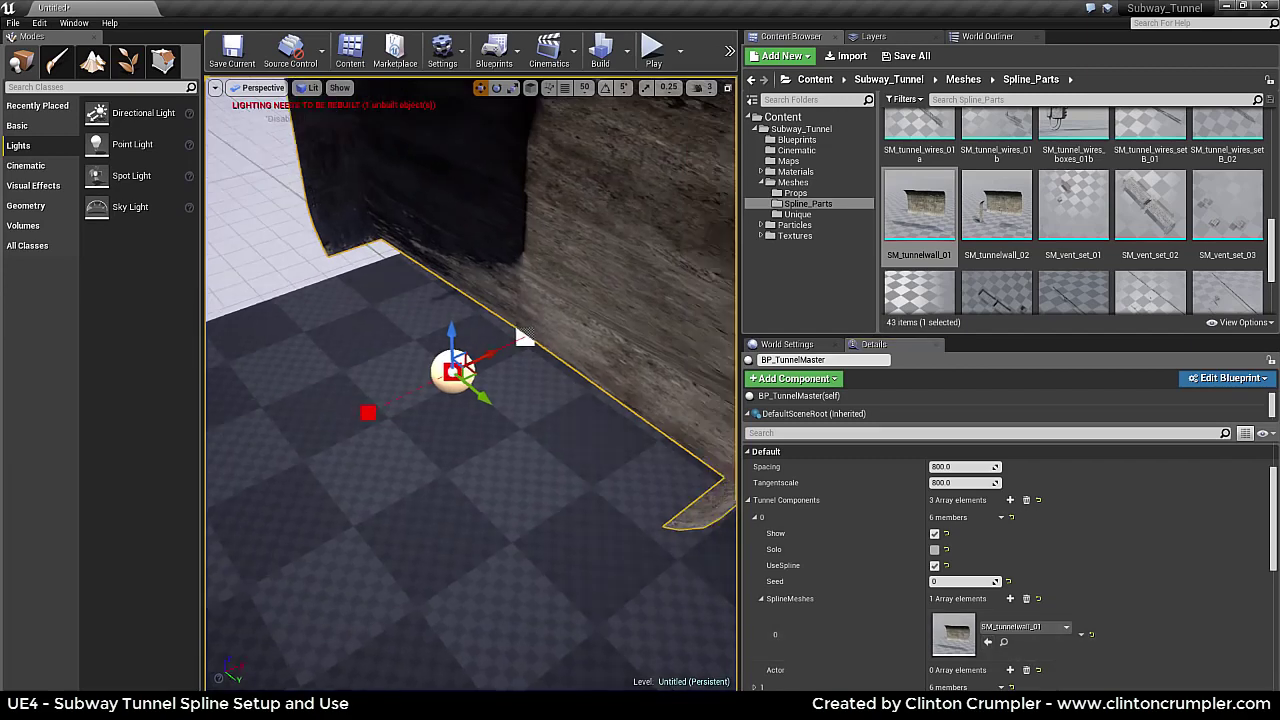
# Step: Move the tunnel spline's end point far beyond the floor to stretch the tunnel into a long straight run
pyautogui.moveTo(482, 449)
pyautogui.mouseDown(button='right')
pyautogui.moveTo(500, 440)
pyautogui.moveTo(482, 449)
pyautogui.mouseUp(button='right')
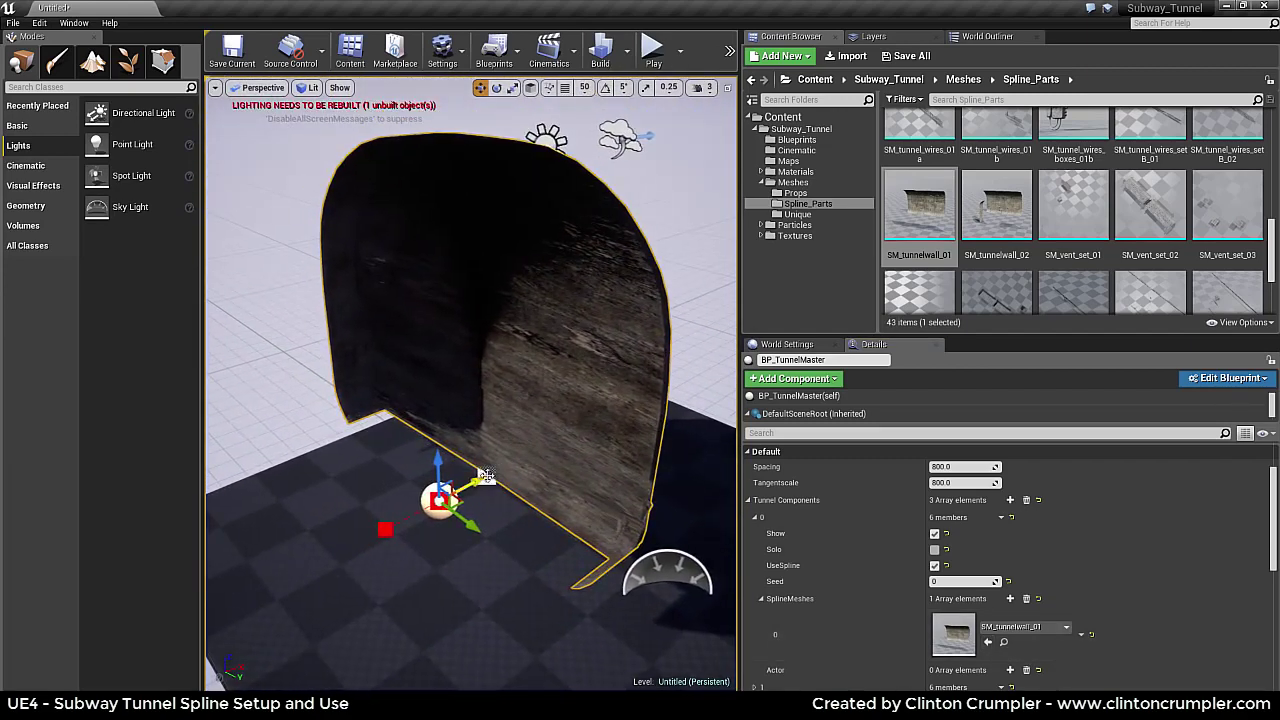
pyautogui.click(485, 475)
pyautogui.moveTo(519, 458); pyautogui.dragTo(736, 342)
pyautogui.moveTo(594, 357); pyautogui.dragTo(582, 334, button='right')
pyautogui.moveTo(579, 333); pyautogui.dragTo(755, 250)
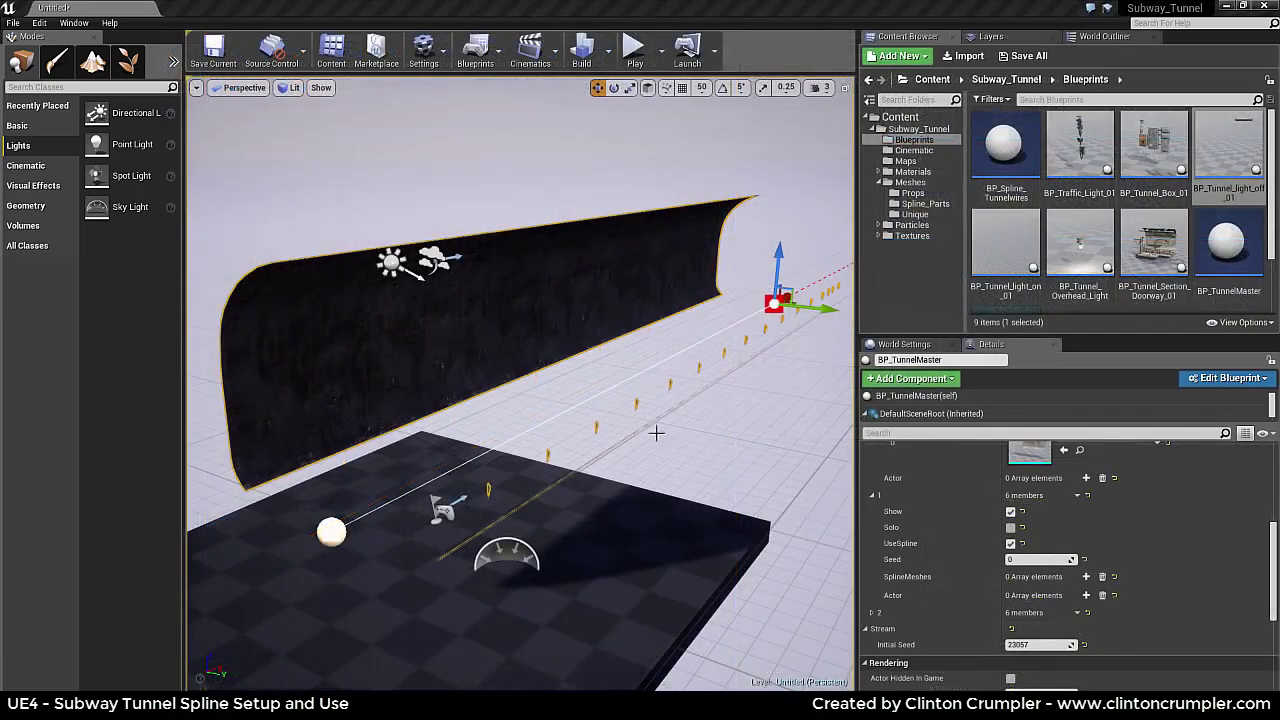
# Step: Duplicate the spline's far end point and move the new point outward and sideways so the tunnel begins to curve
pyautogui.moveTo(586, 429); pyautogui.dragTo(503, 449, button='right')
pyautogui.click(342, 519)
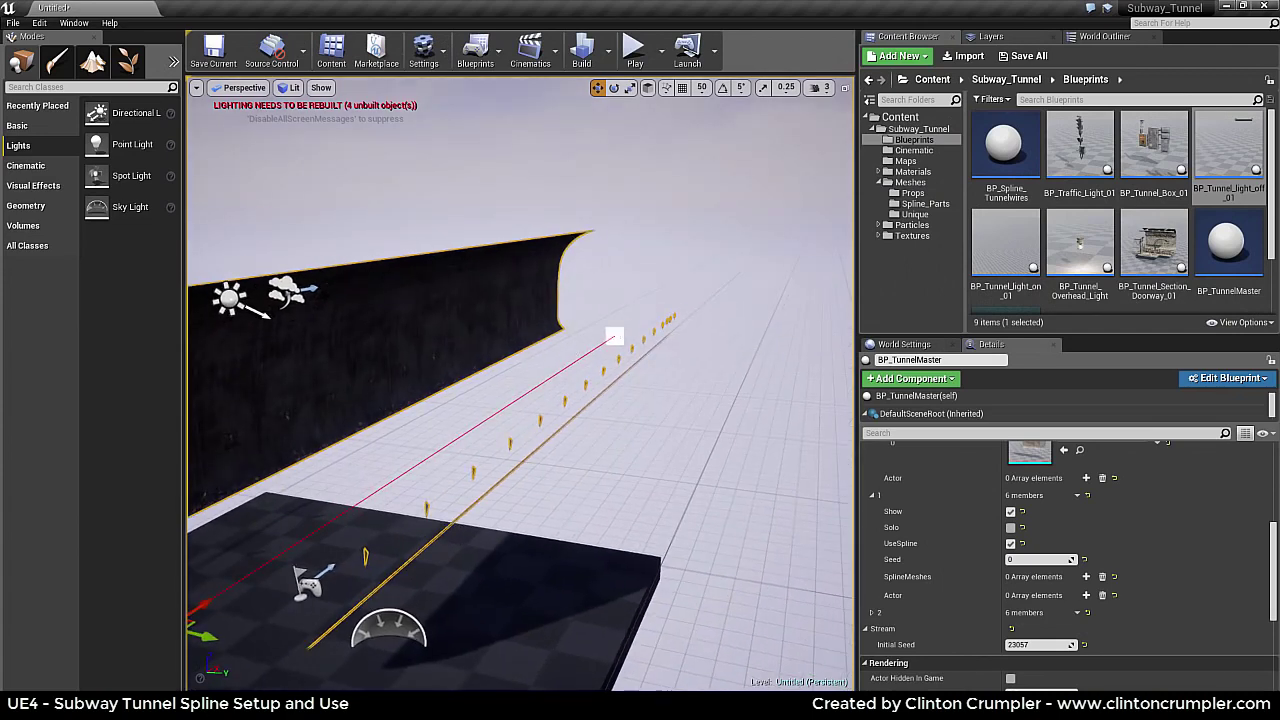
pyautogui.click(615, 336)
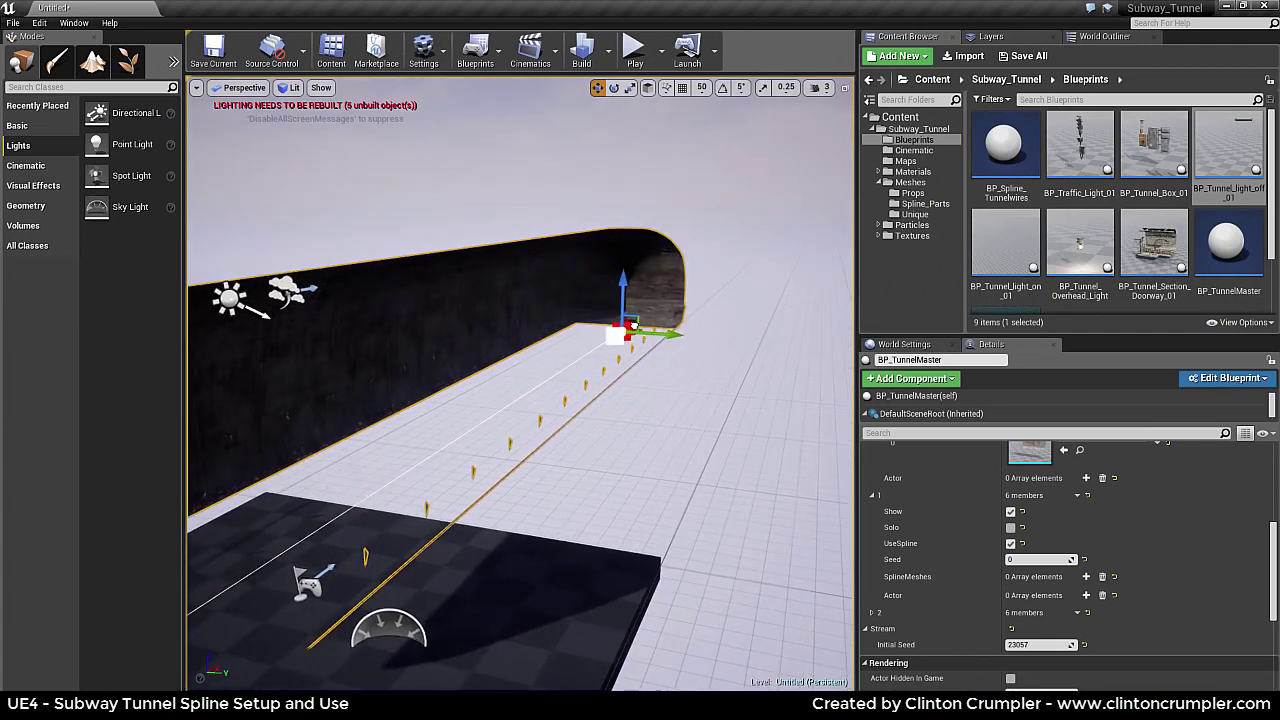
pyautogui.keyDown('alt'); pyautogui.moveTo(684, 287); pyautogui.dragTo(714, 267); pyautogui.keyUp('alt')
pyautogui.press('d')
pyautogui.moveTo(714, 267); pyautogui.dragTo(674, 270, button='right')
pyautogui.moveTo(789, 284); pyautogui.dragTo(655, 272)
pyautogui.click(617, 336)
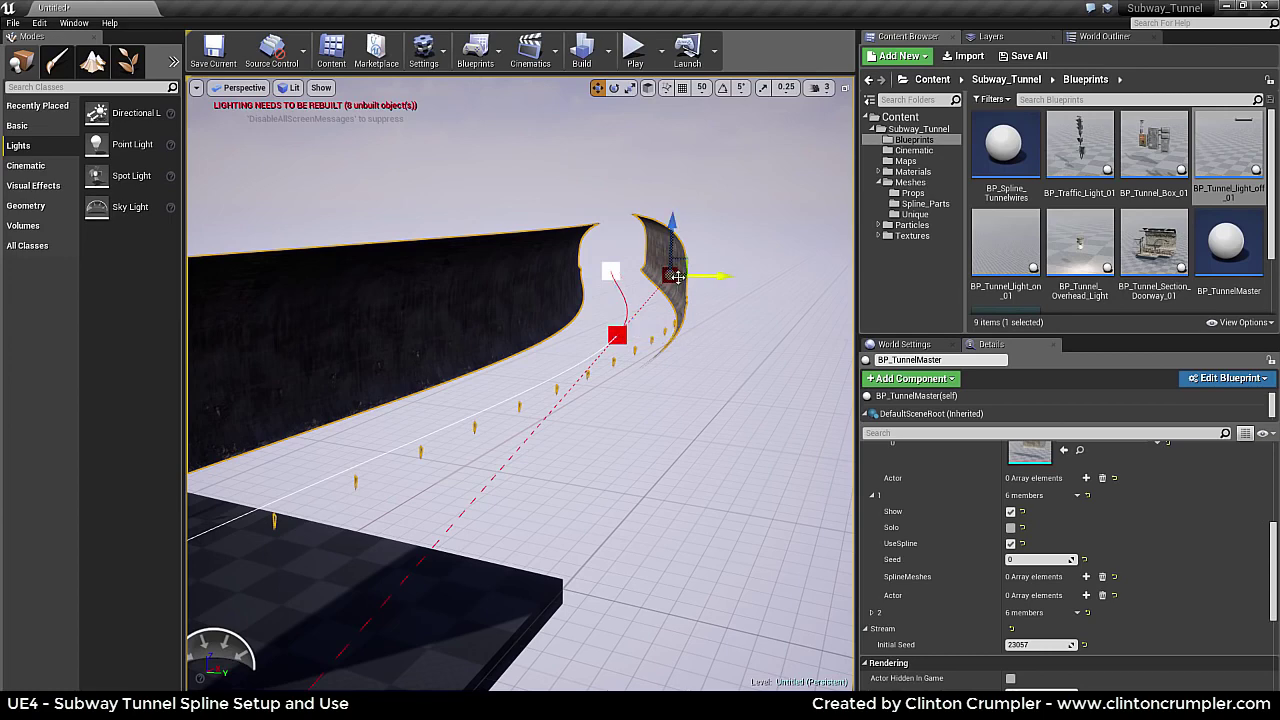
pyautogui.moveTo(681, 266); pyautogui.dragTo(424, 330)
# Step: Duplicate the spline's end point twice more to continue the tunnel around a wide bend
pyautogui.moveTo(431, 354); pyautogui.dragTo(405, 308, button='right')
pyautogui.press('w')
pyautogui.press('f')
pyautogui.keyDown('alt'); pyautogui.moveTo(471, 371); pyautogui.dragTo(480, 455); pyautogui.keyUp('alt')
pyautogui.keyDown('alt'); pyautogui.moveTo(410, 250); pyautogui.dragTo(242, 381); pyautogui.keyUp('alt')
# Step: Rotate the last spline point so the tunnel's end follows the bend, and select its tangent handle
pyautogui.press('e')
pyautogui.moveTo(266, 460); pyautogui.dragTo(318, 345)
pyautogui.click(306, 207)
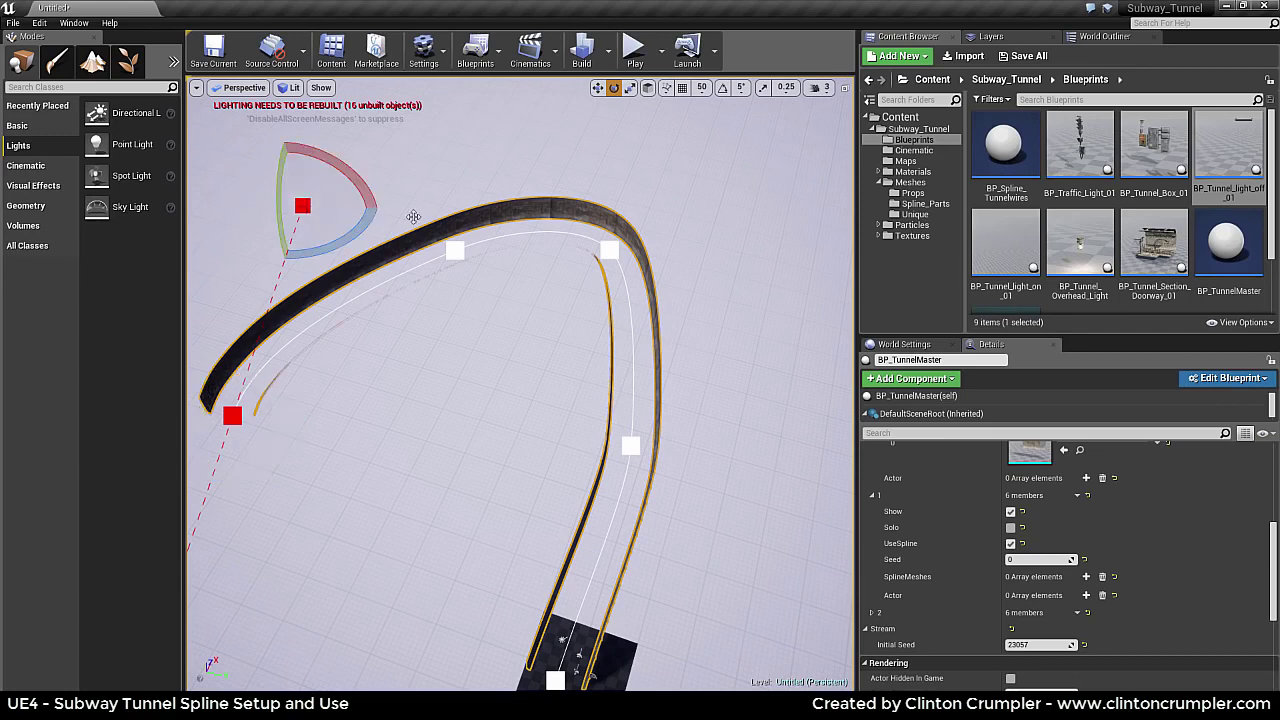
# Step: Move the second-to-last spline point outward to reshape the far bend of the tunnel
pyautogui.moveTo(414, 217); pyautogui.dragTo(355, 217, button='right')
pyautogui.press('space')
pyautogui.press('space')
pyautogui.moveTo(513, 215); pyautogui.dragTo(539, 175)
pyautogui.click(656, 268)
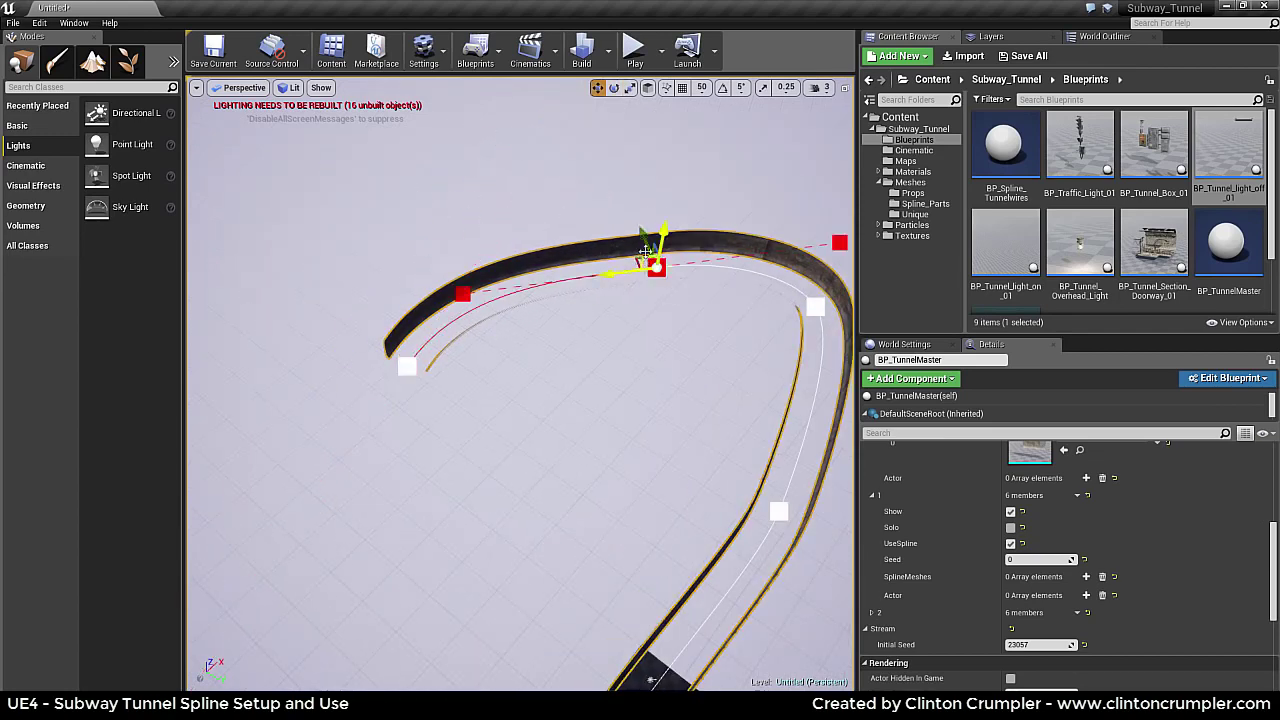
pyautogui.moveTo(645, 233); pyautogui.dragTo(632, 191)
pyautogui.moveTo(666, 216); pyautogui.dragTo(714, 222, button='right')
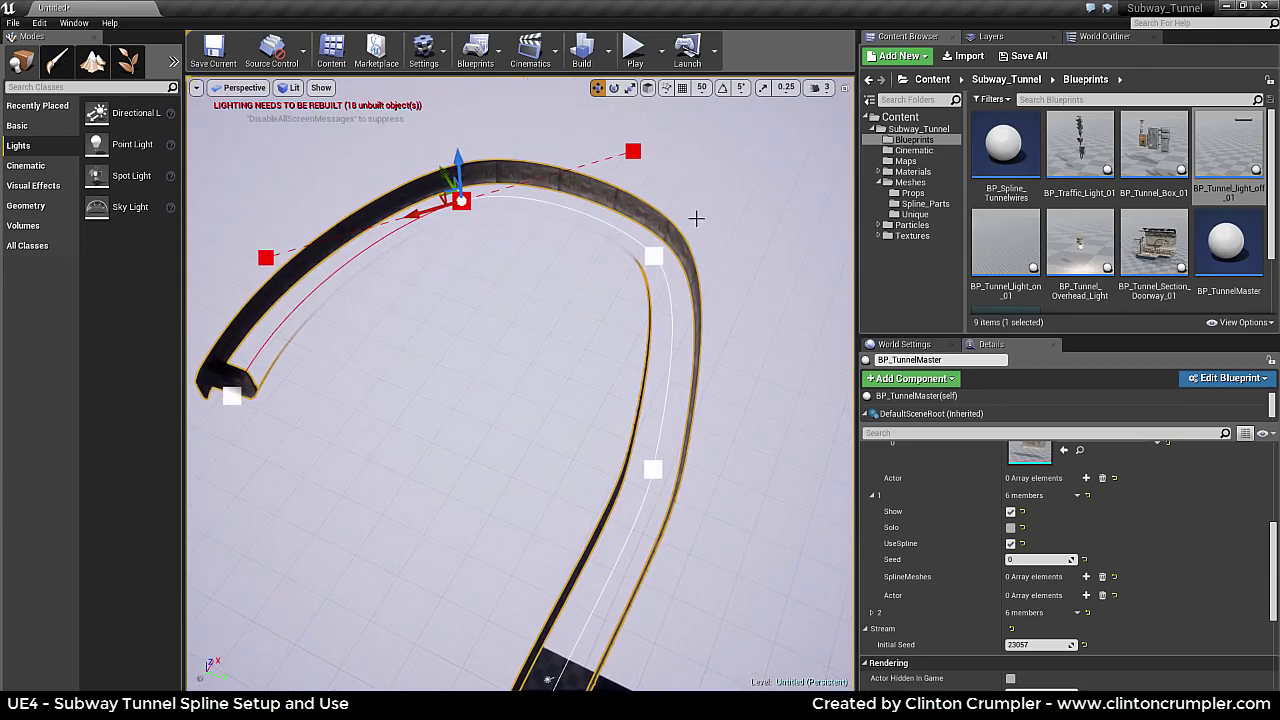
pyautogui.moveTo(686, 506); pyautogui.dragTo(686, 506, button='right')
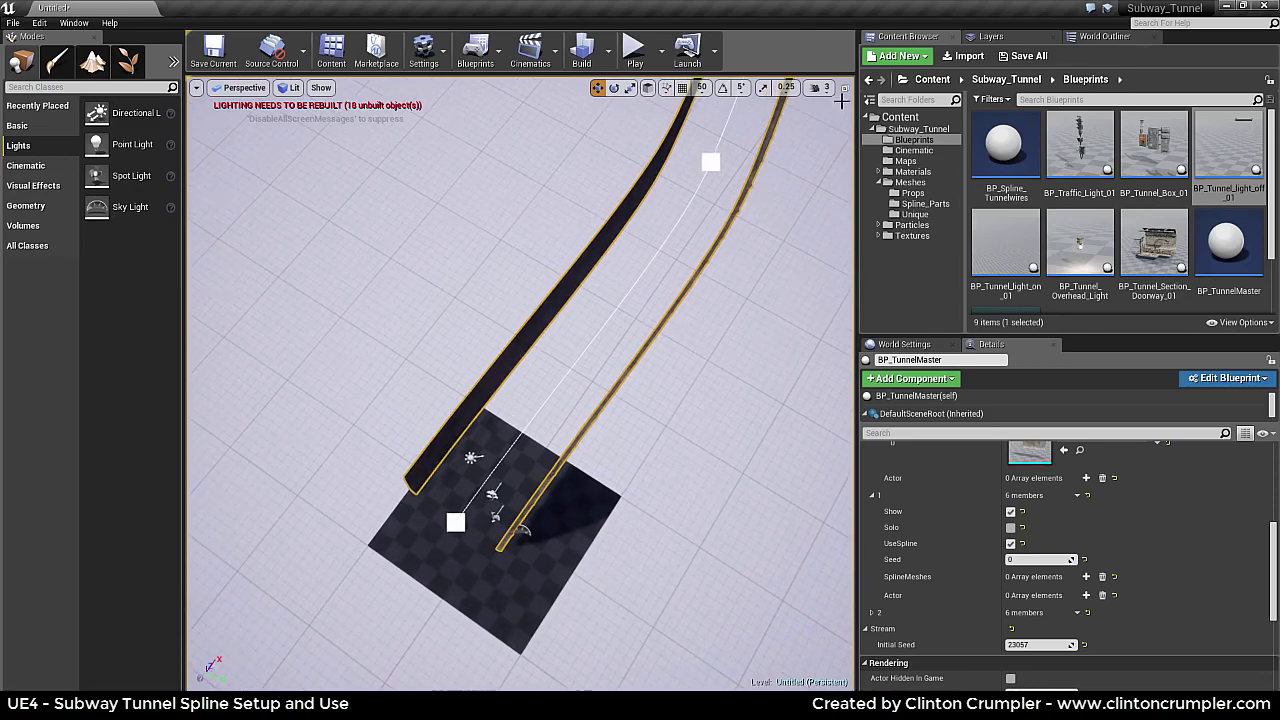
# Step: Raise the viewport camera speed to 5 and bring the tunnel's start and first bend into view
pyautogui.click(820, 87)
pyautogui.moveTo(833, 117); pyautogui.dragTo(841, 117)
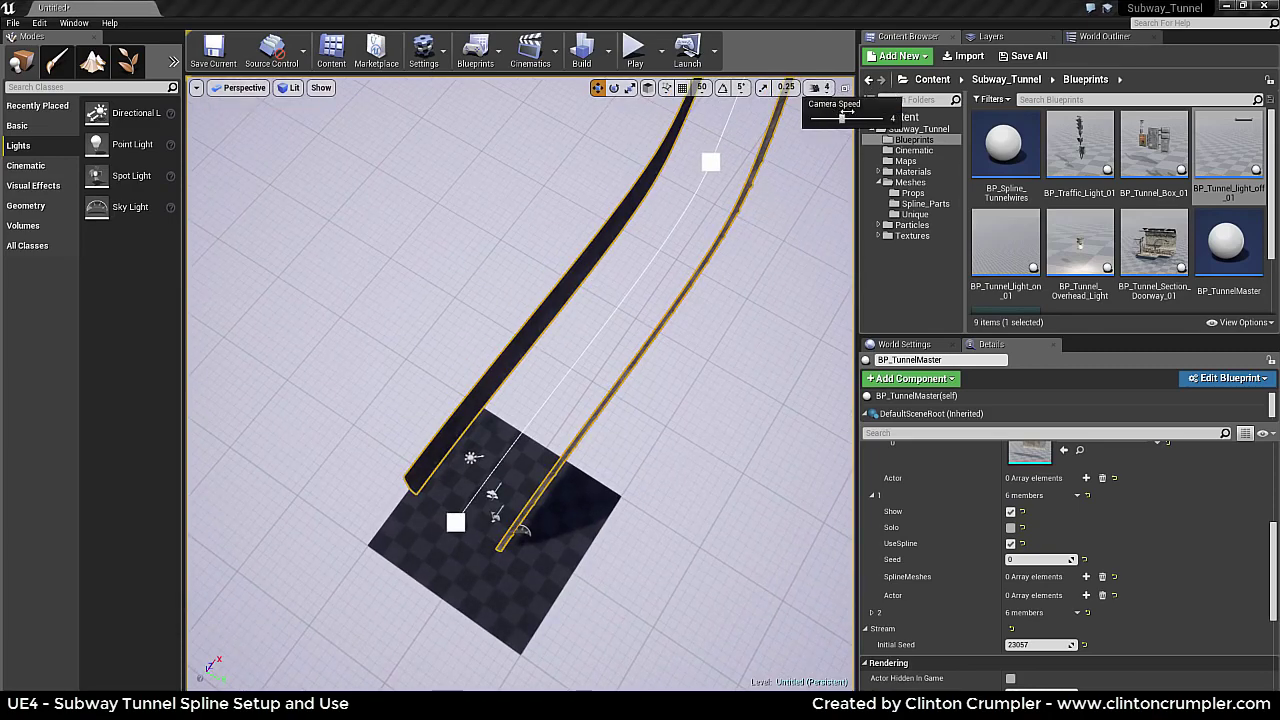
pyautogui.click(851, 116)
pyautogui.press('w')
pyautogui.moveTo(774, 211); pyautogui.dragTo(774, 211, button='right')
pyautogui.press('s')
pyautogui.moveTo(310, 292); pyautogui.dragTo(337, 260, button='right')
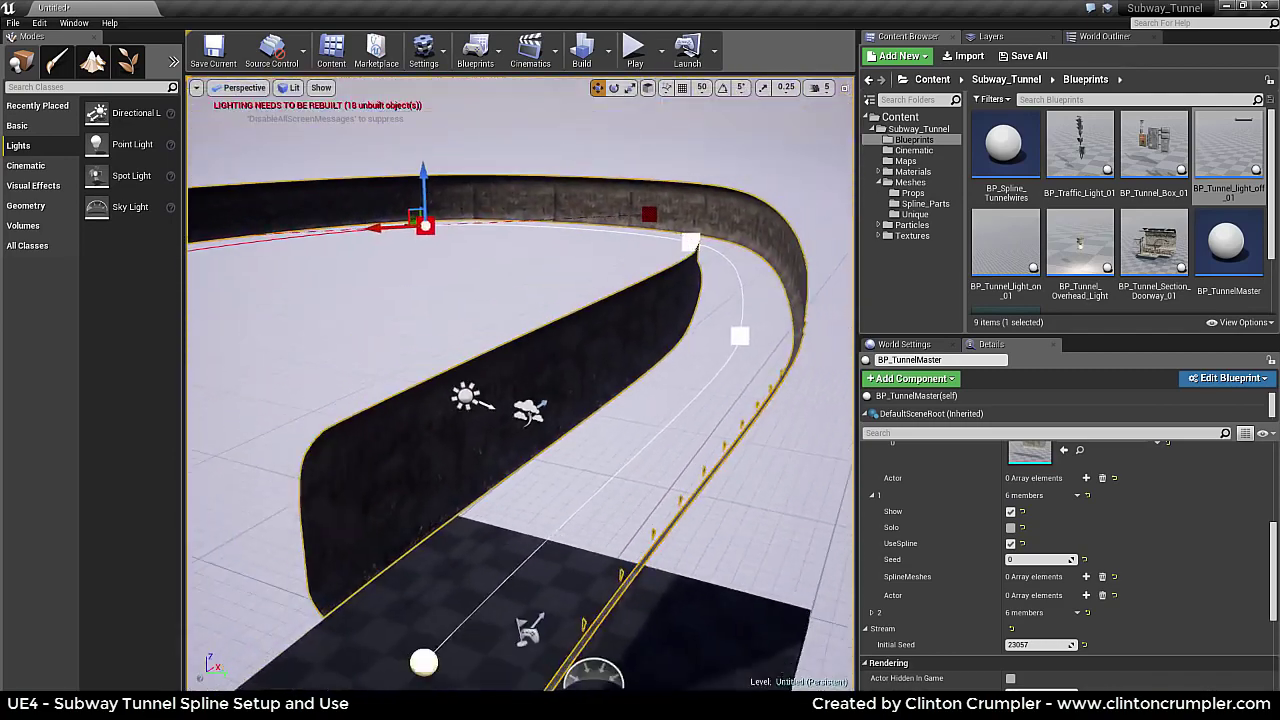
pyautogui.moveTo(729, 394); pyautogui.dragTo(729, 394, button='right')
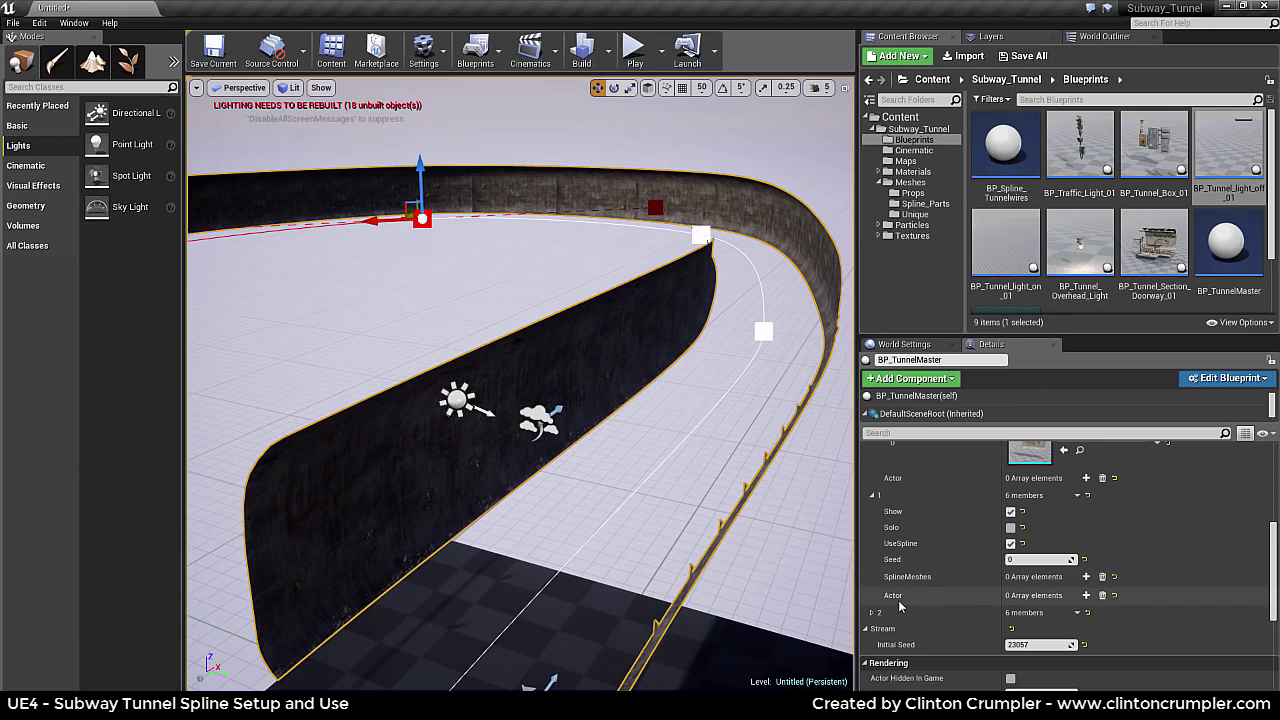
# Step: Add an Actor element to tunnel component 1 and assign BP_Tunnel_light_on_01 to it
pyautogui.scroll(3, 887, 520)
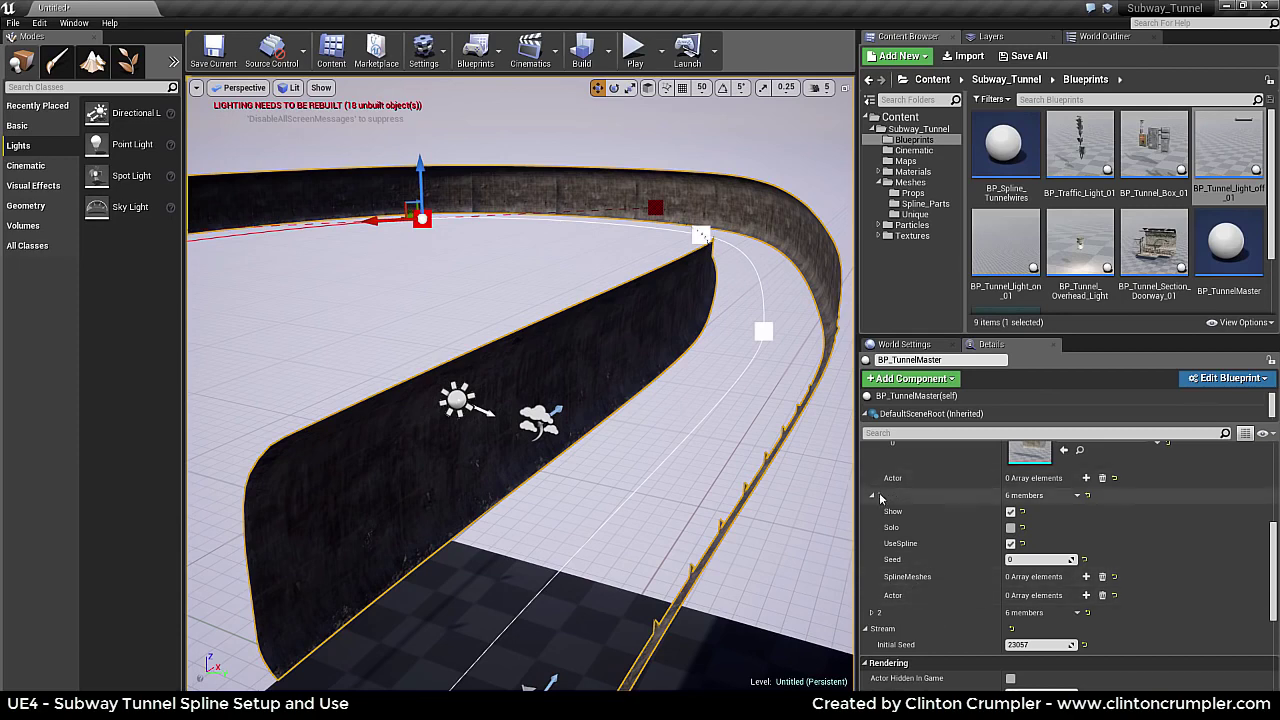
pyautogui.scroll(2, 886, 500)
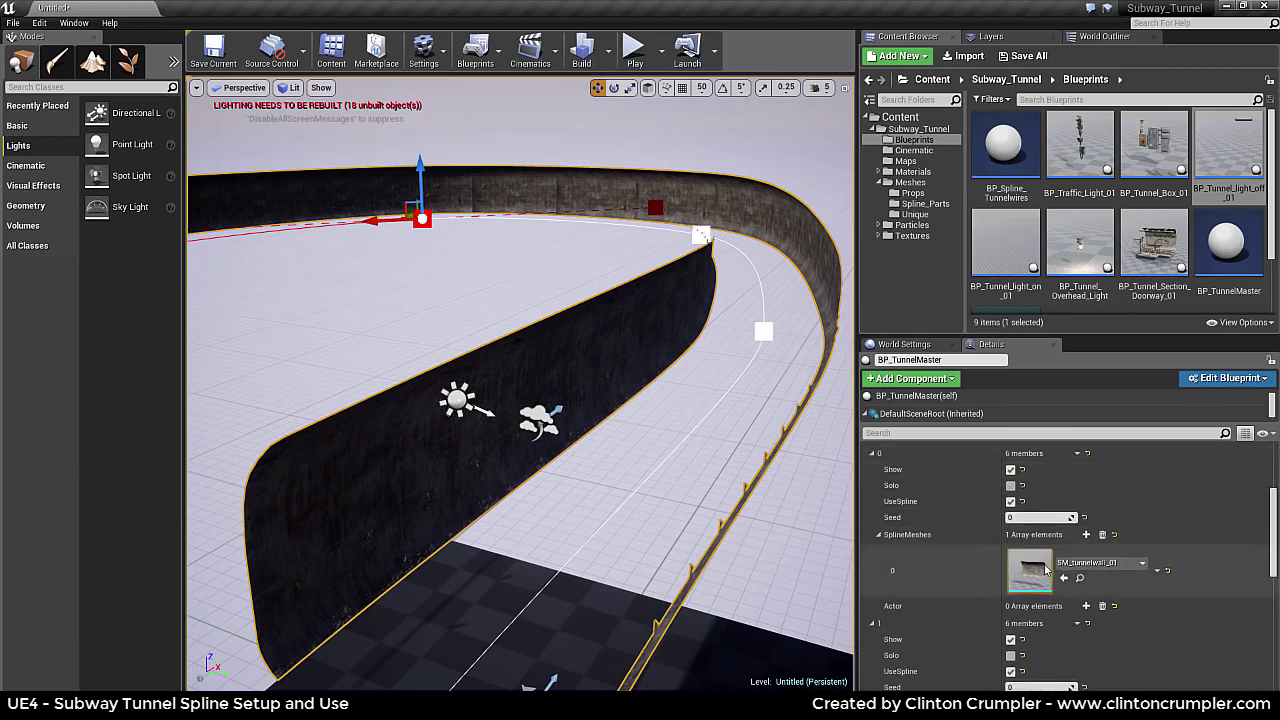
pyautogui.scroll(-4, 1084, 573)
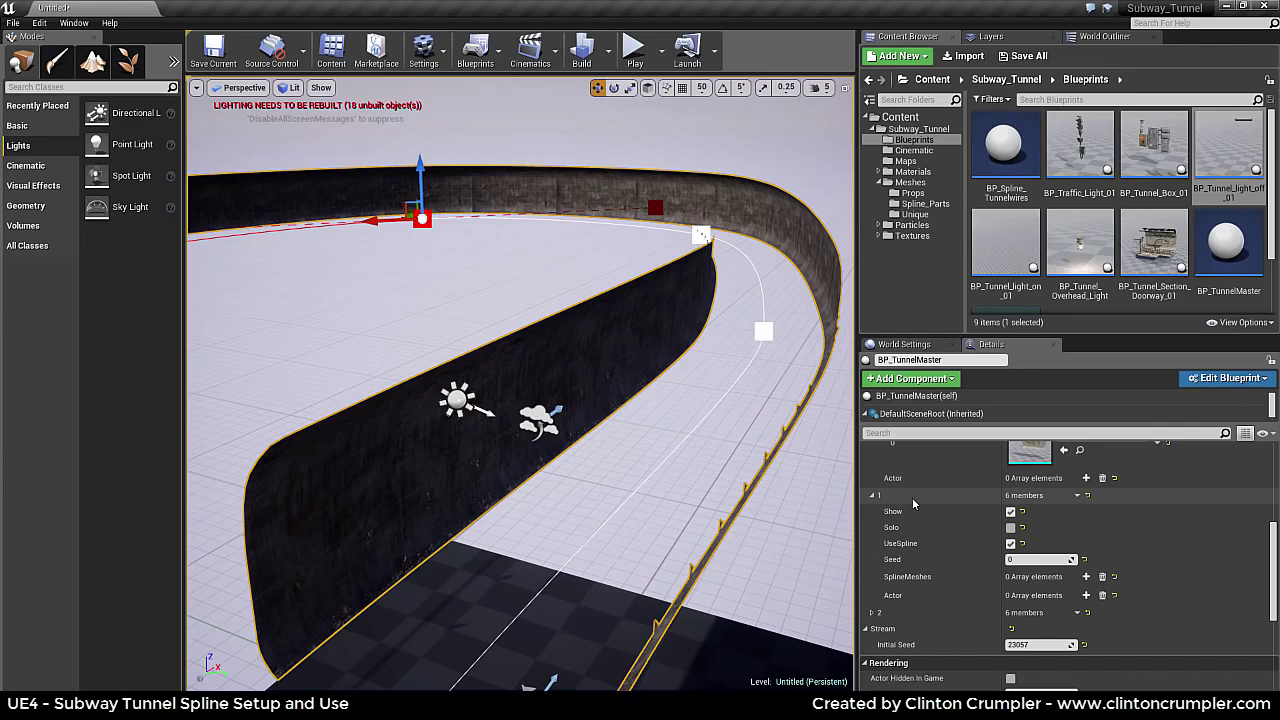
pyautogui.scroll(3, 930, 490)
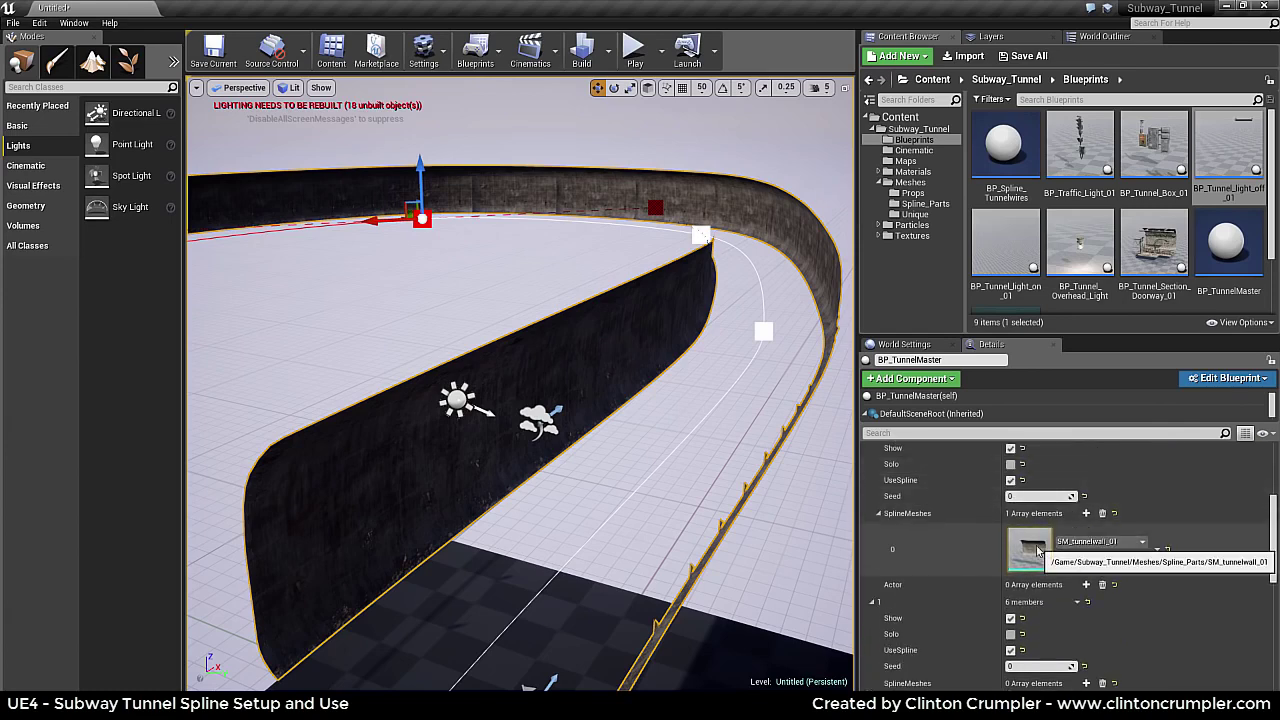
pyautogui.scroll(-3, 1037, 549)
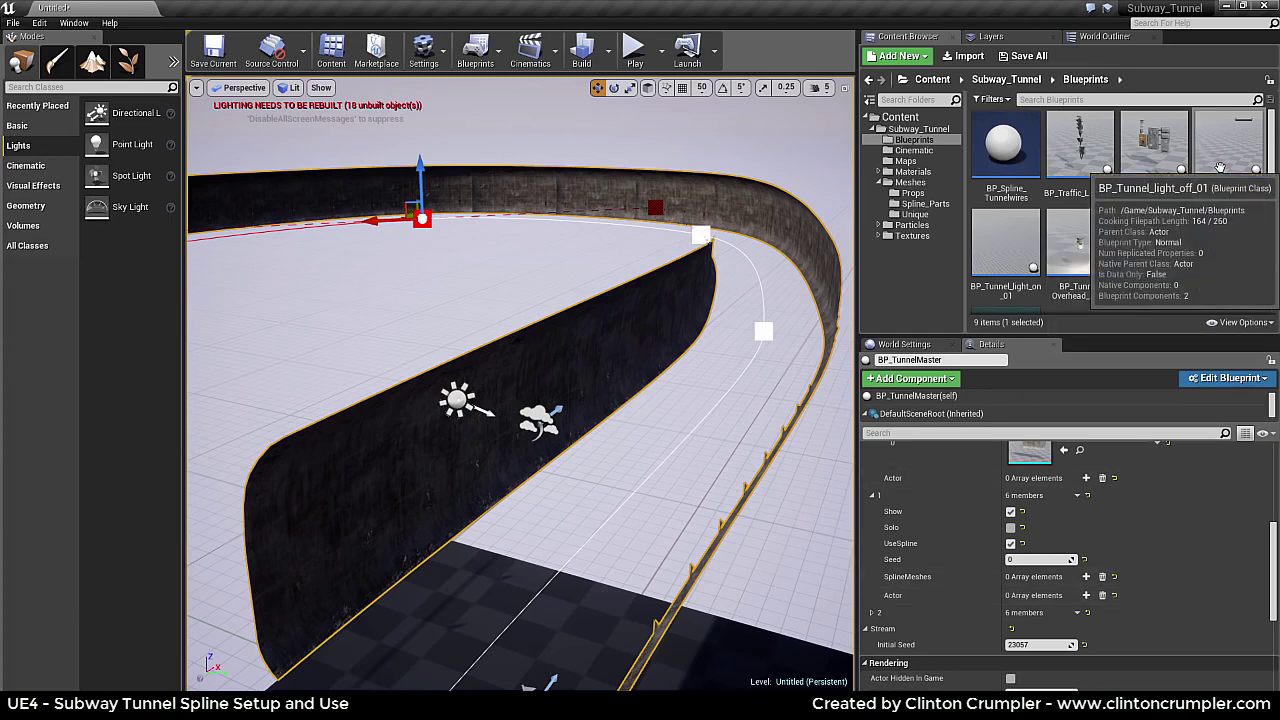
pyautogui.click(1252, 190)
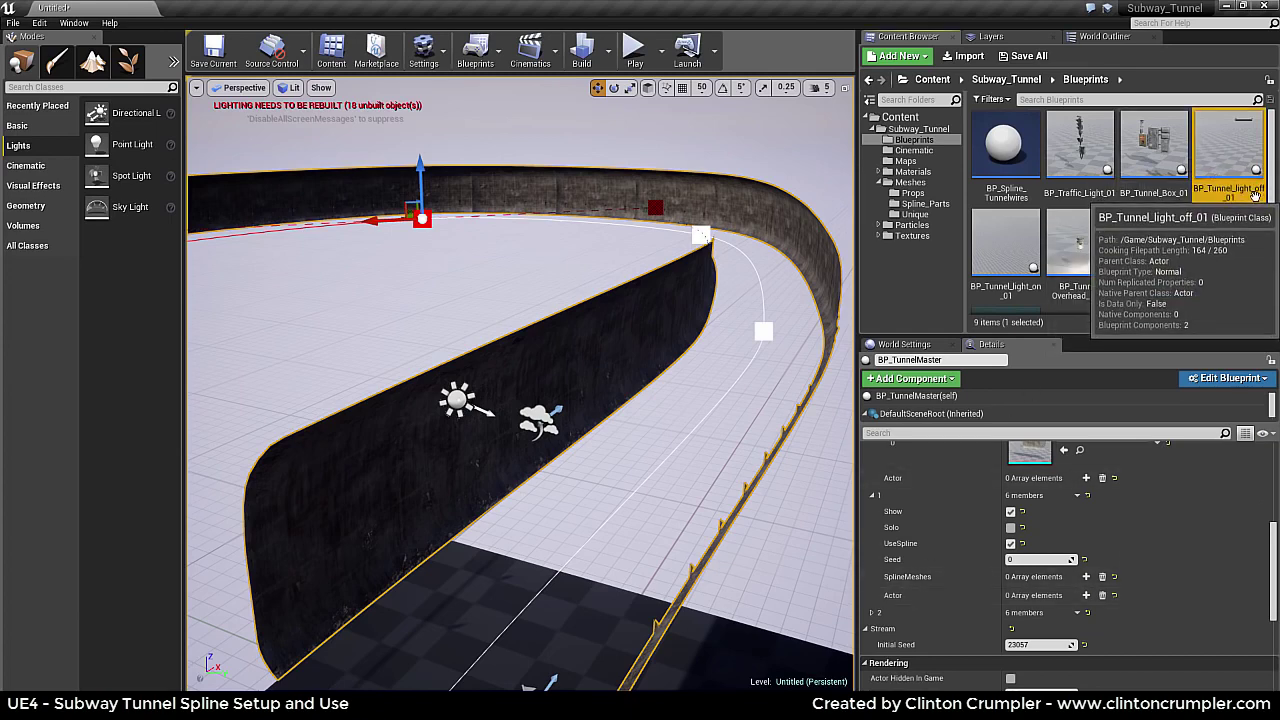
pyautogui.click(1005, 242)
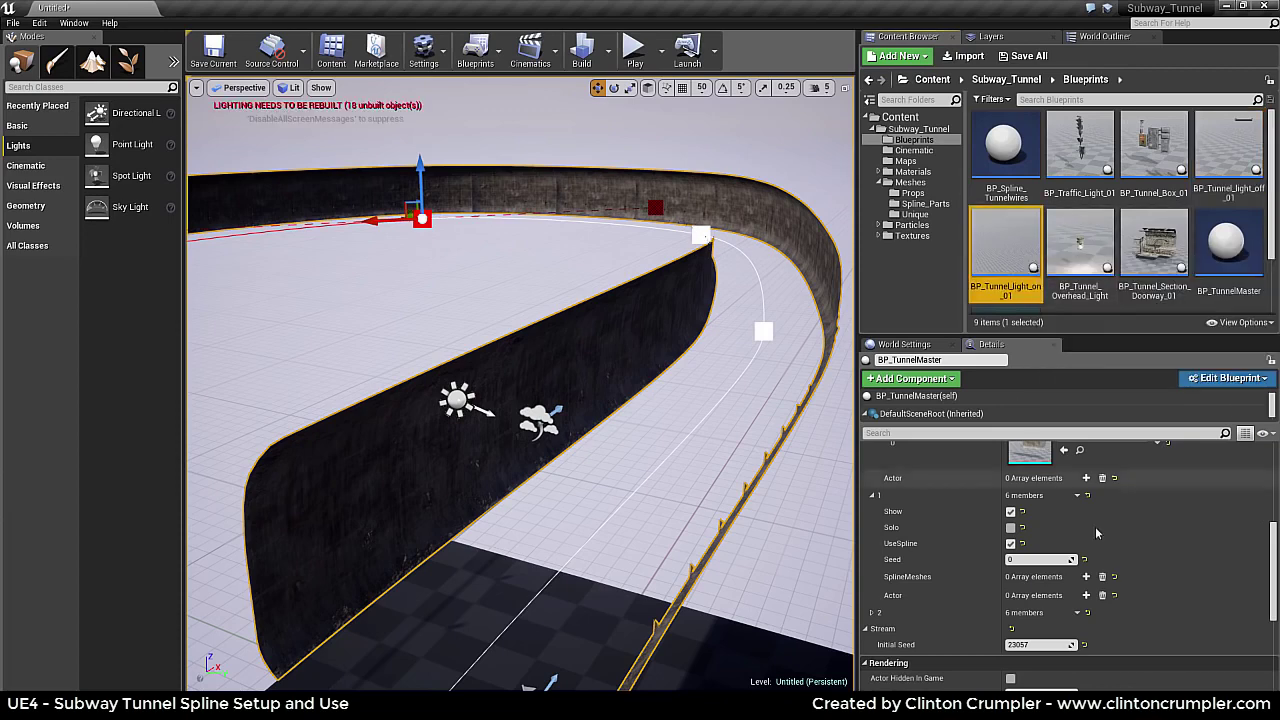
pyautogui.click(1086, 595)
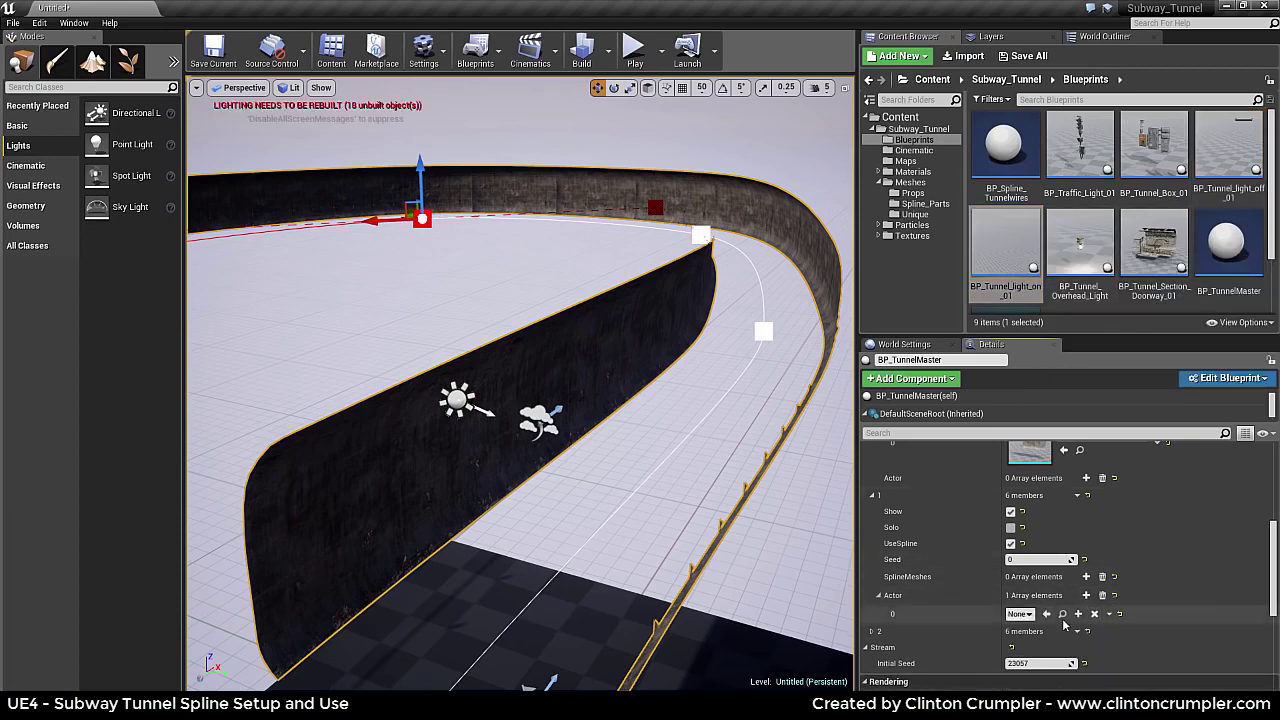
pyautogui.click(1047, 614)
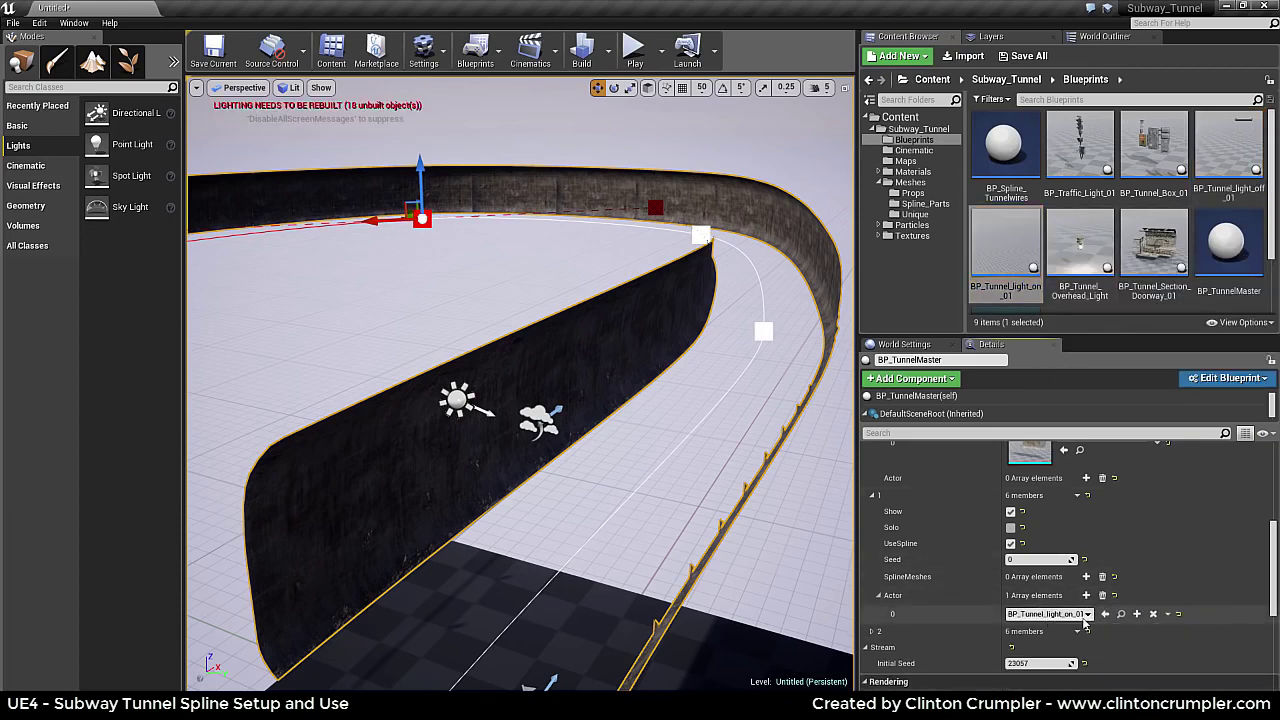
# Step: Add a second Actor element to tunnel component 1 and assign BP_Tunnel_light_off_01 to it
pyautogui.click(1228, 150)
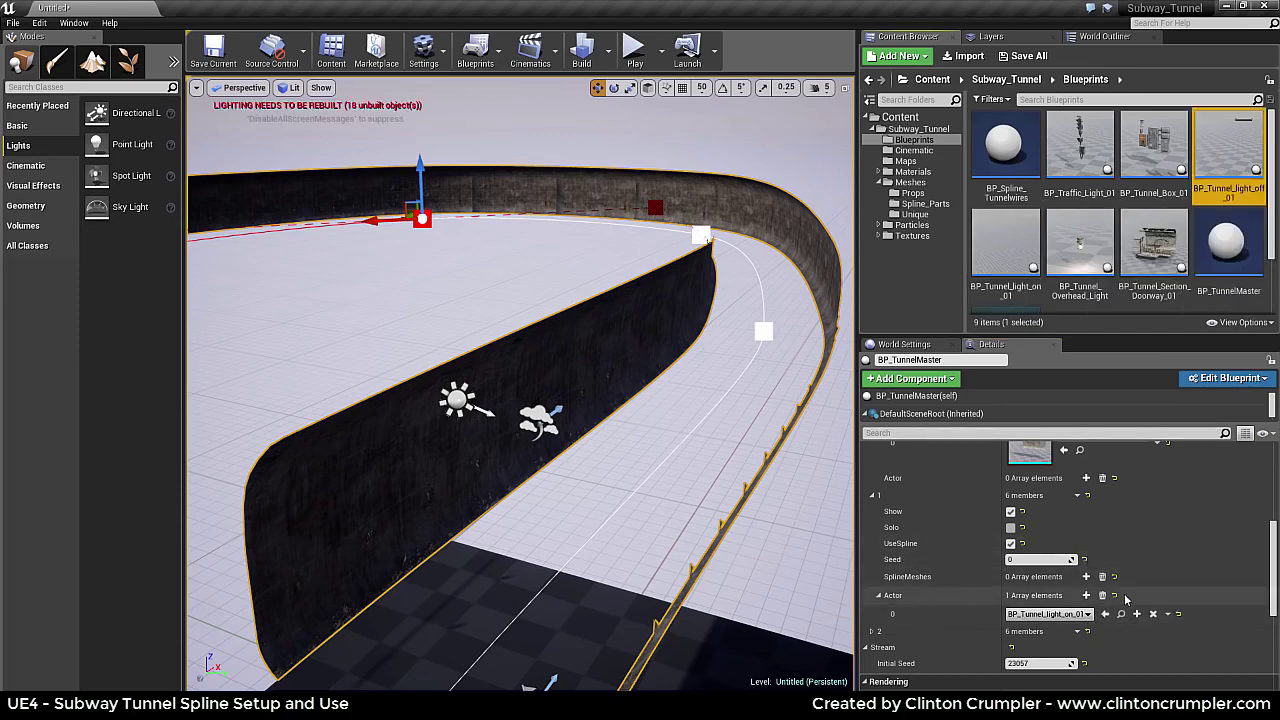
pyautogui.click(1086, 595)
pyautogui.click(1076, 633)
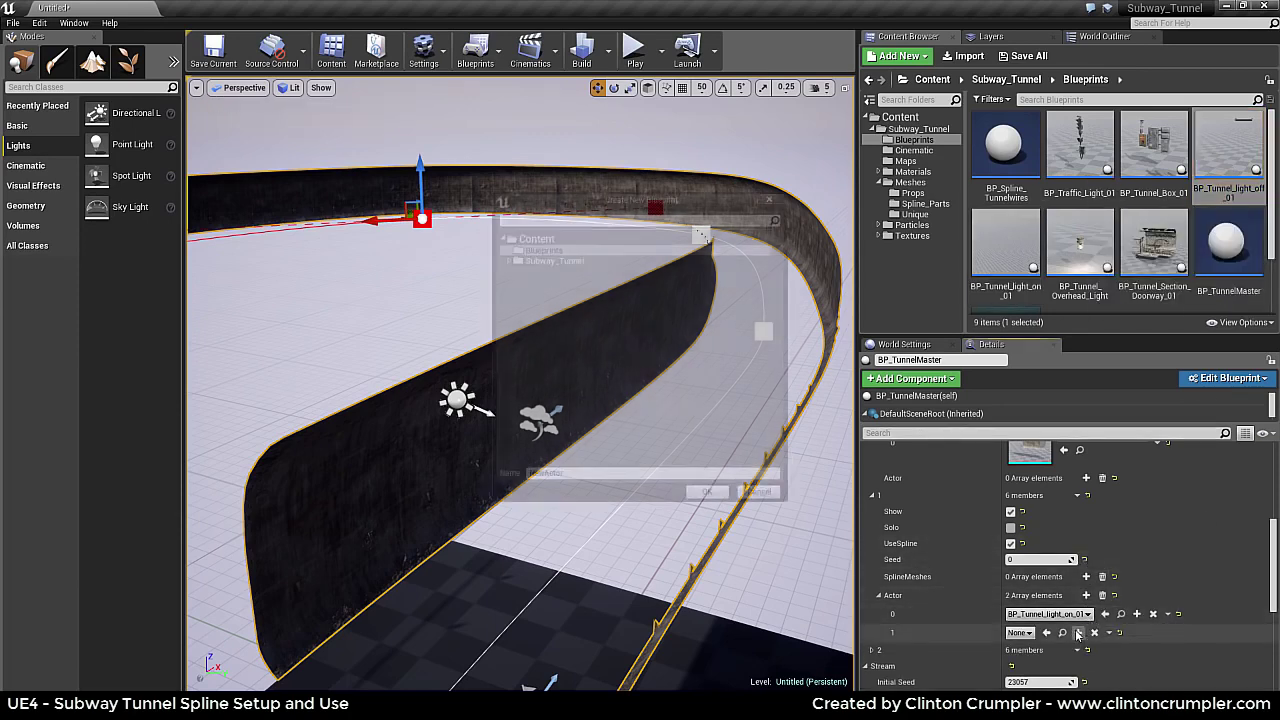
pyautogui.click(770, 504)
pyautogui.click(1047, 633)
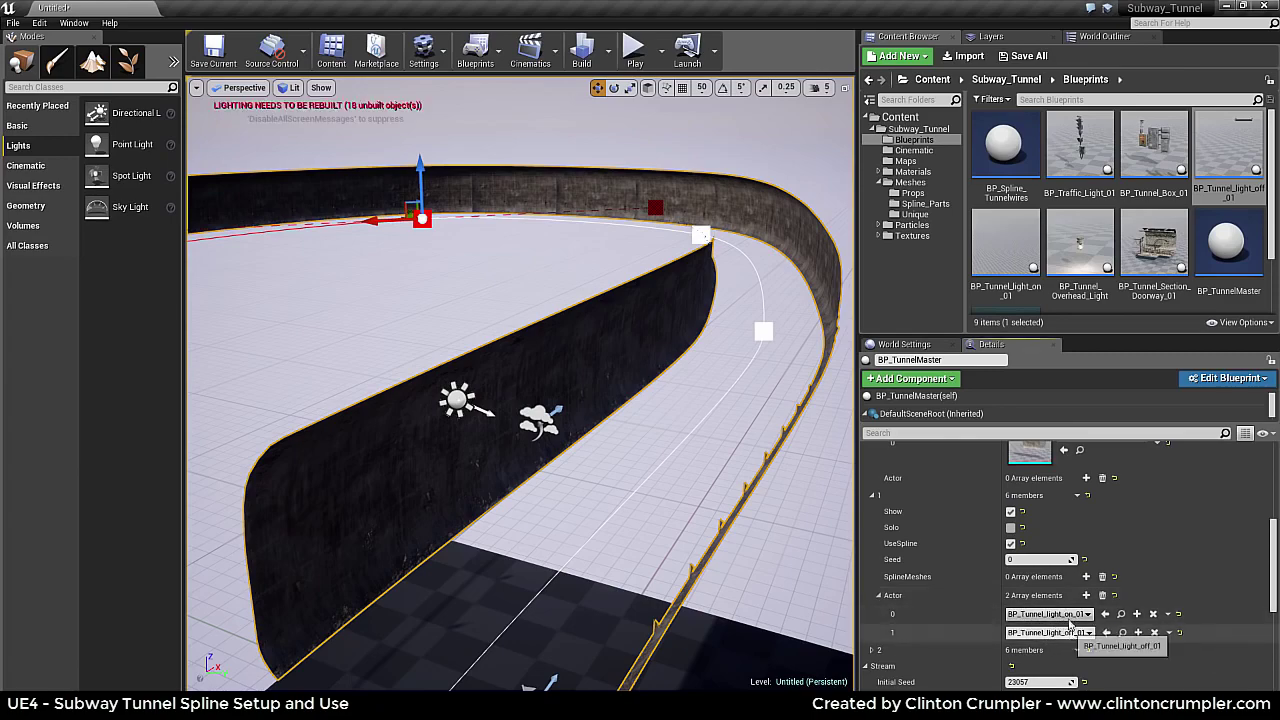
# Step: Disable UseSpline for tunnel component 1 so its light actors are placed along the tunnel wall
pyautogui.moveTo(708, 463)
pyautogui.mouseDown(button='right')
pyautogui.moveTo(668, 510)
pyautogui.moveTo(730, 460)
pyautogui.mouseUp(button='right')
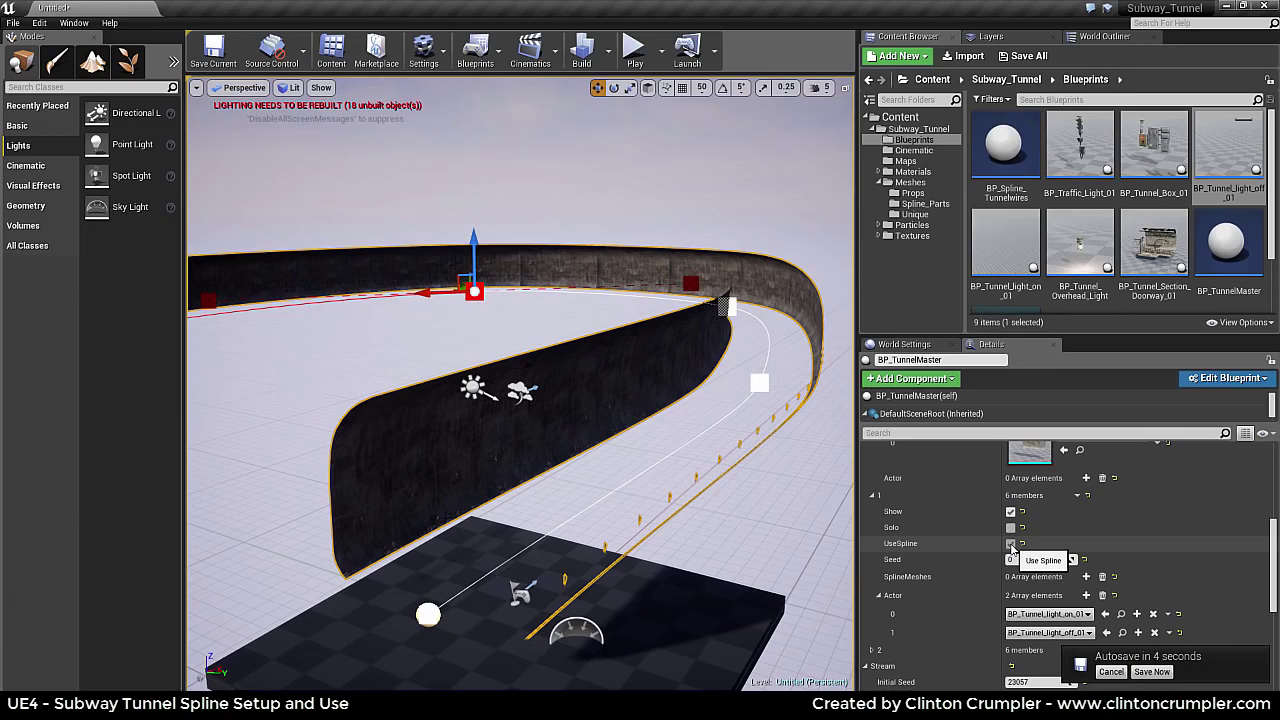
pyautogui.click(1012, 547)
pyautogui.moveTo(640, 343); pyautogui.dragTo(690, 360, button='right')
pyautogui.press('w')
pyautogui.moveTo(549, 414); pyautogui.dragTo(468, 409, button='right')
pyautogui.moveTo(700, 342); pyautogui.dragTo(697, 348, button='right')
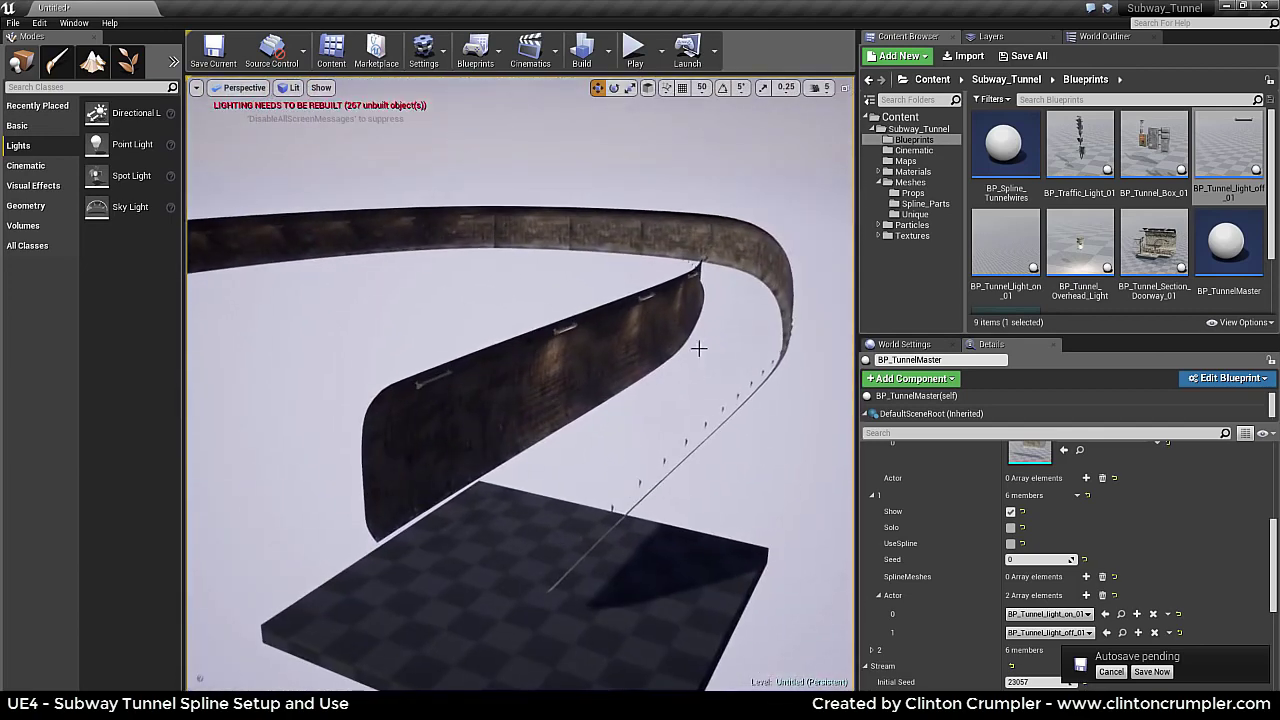
pyautogui.rightClick(651, 335)
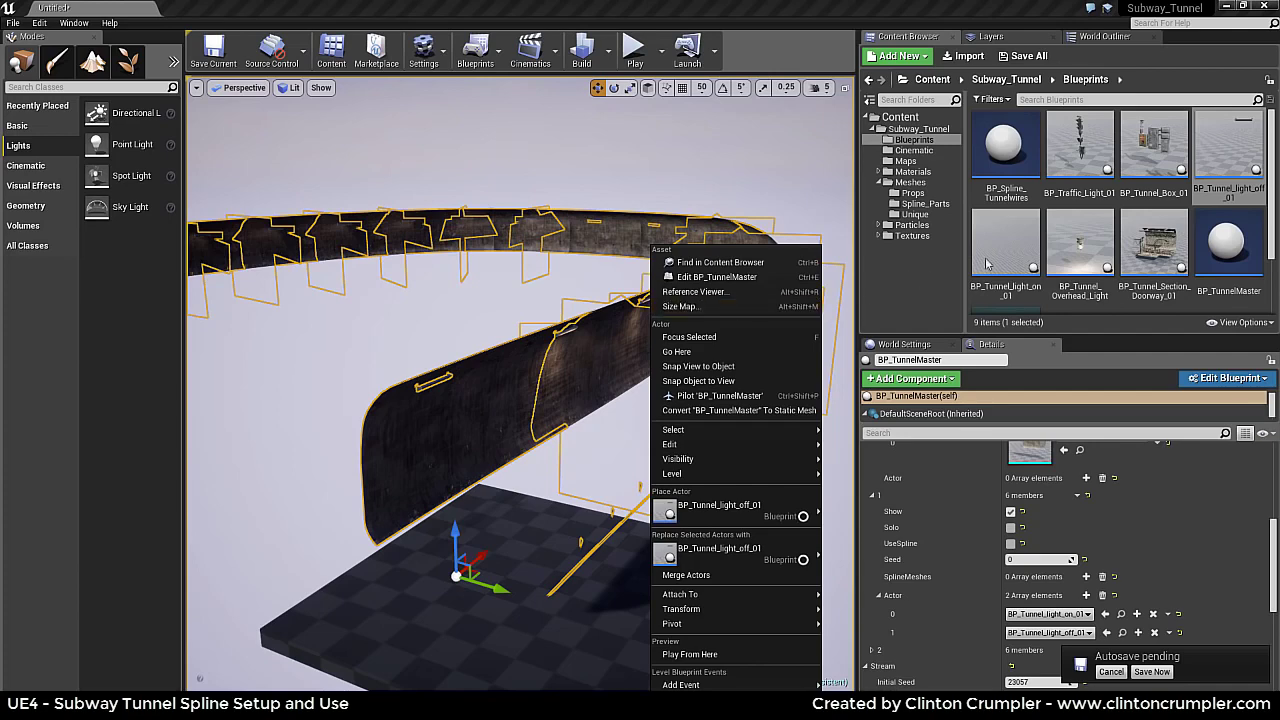
# Step: Open the BP_Tunnel_light_off_01 blueprint, examine the light mesh's offset from the root, and close the blueprint
pyautogui.doubleClick(1216, 147)
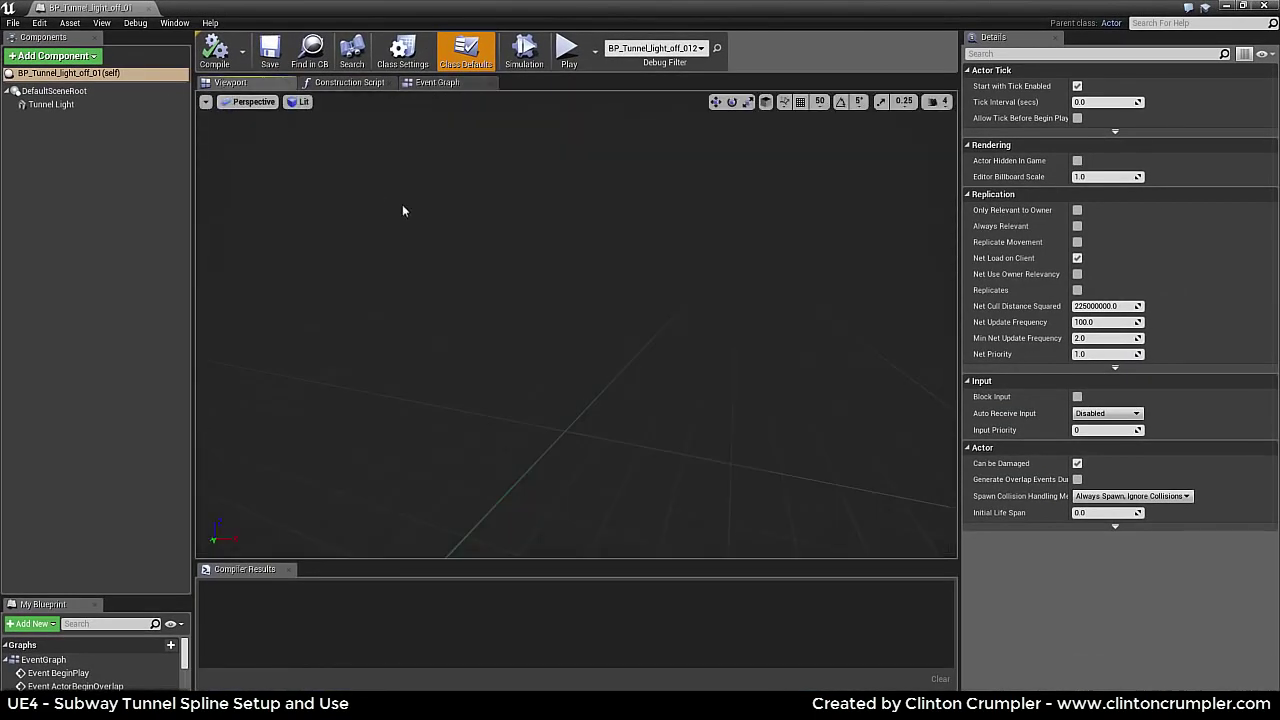
pyautogui.moveTo(707, 335); pyautogui.dragTo(780, 340, button='right')
pyautogui.keyDown('alt'); pyautogui.moveTo(598, 447); pyautogui.dragTo(760, 447); pyautogui.keyUp('alt')
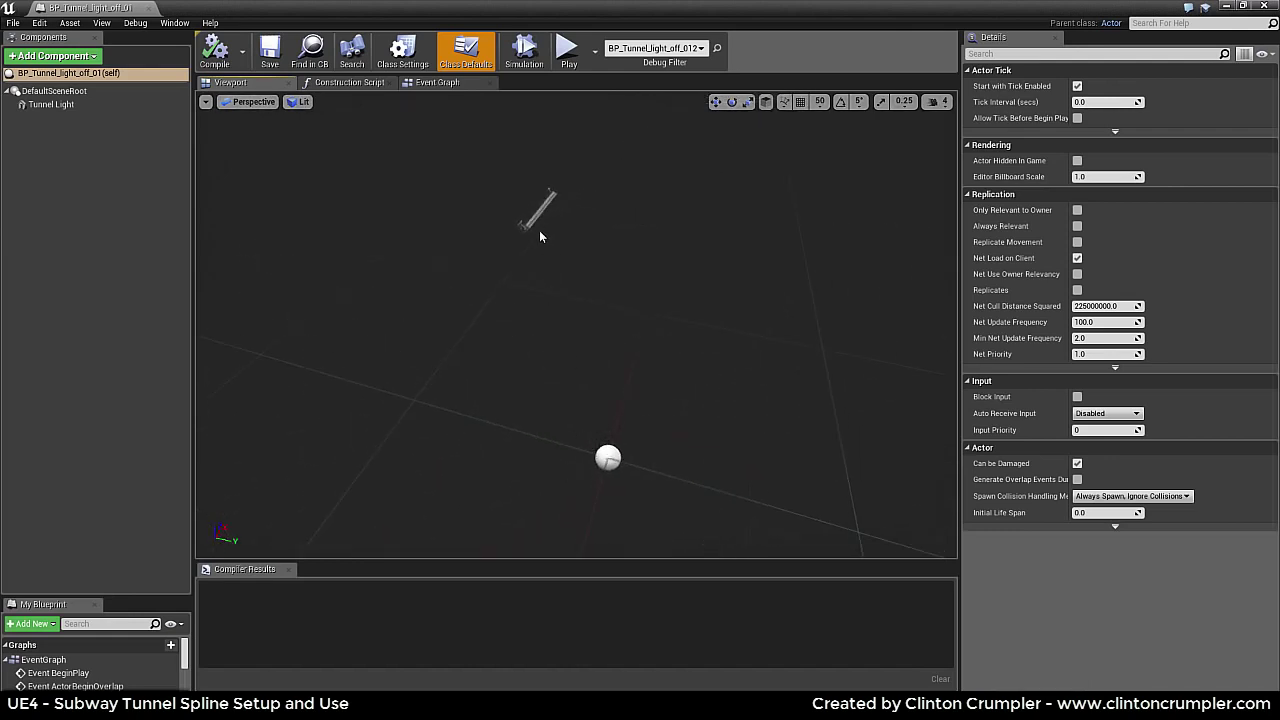
pyautogui.moveTo(532, 224); pyautogui.dragTo(439, 212, button='right')
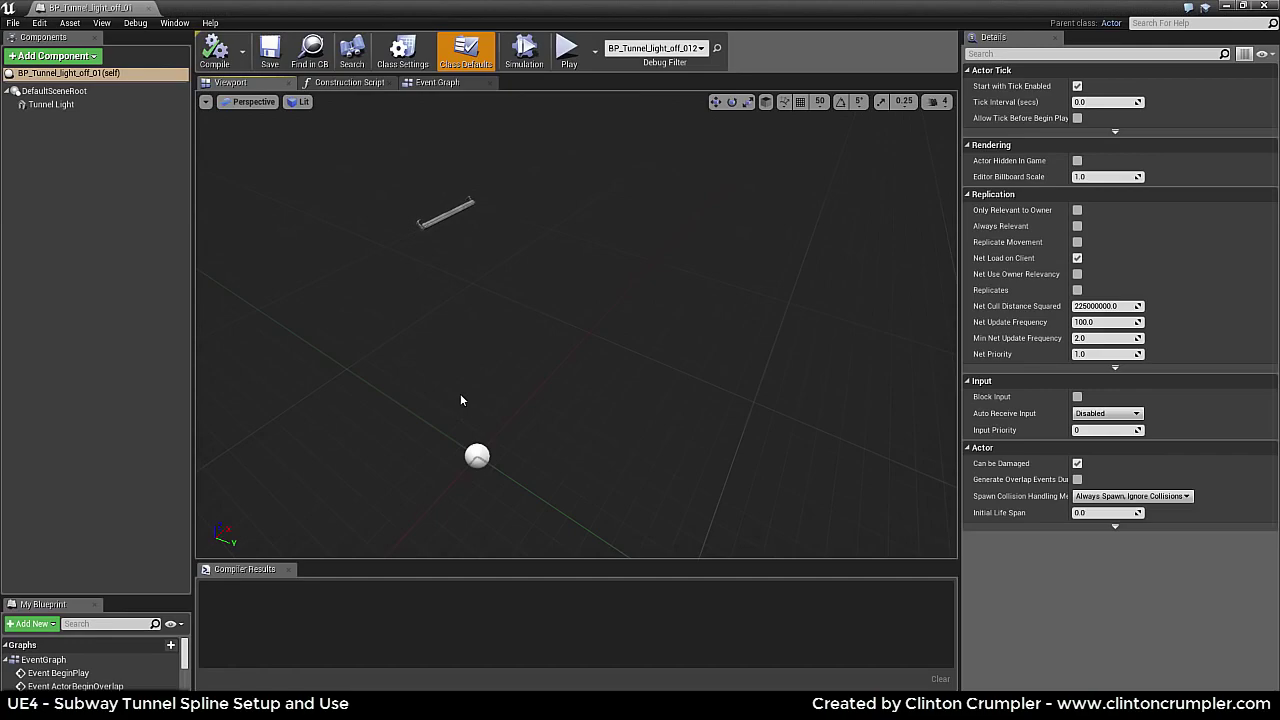
pyautogui.click(1266, 5)
# Step: Examine the lights placed along the tunnel wall from inside and outside the curve
pyautogui.press('w')
pyautogui.moveTo(700, 270); pyautogui.dragTo(665, 395, button='right')
pyautogui.press('w')
pyautogui.press('g')
pyautogui.press('d')
pyautogui.press('s')
pyautogui.press('w')
pyautogui.press('s')
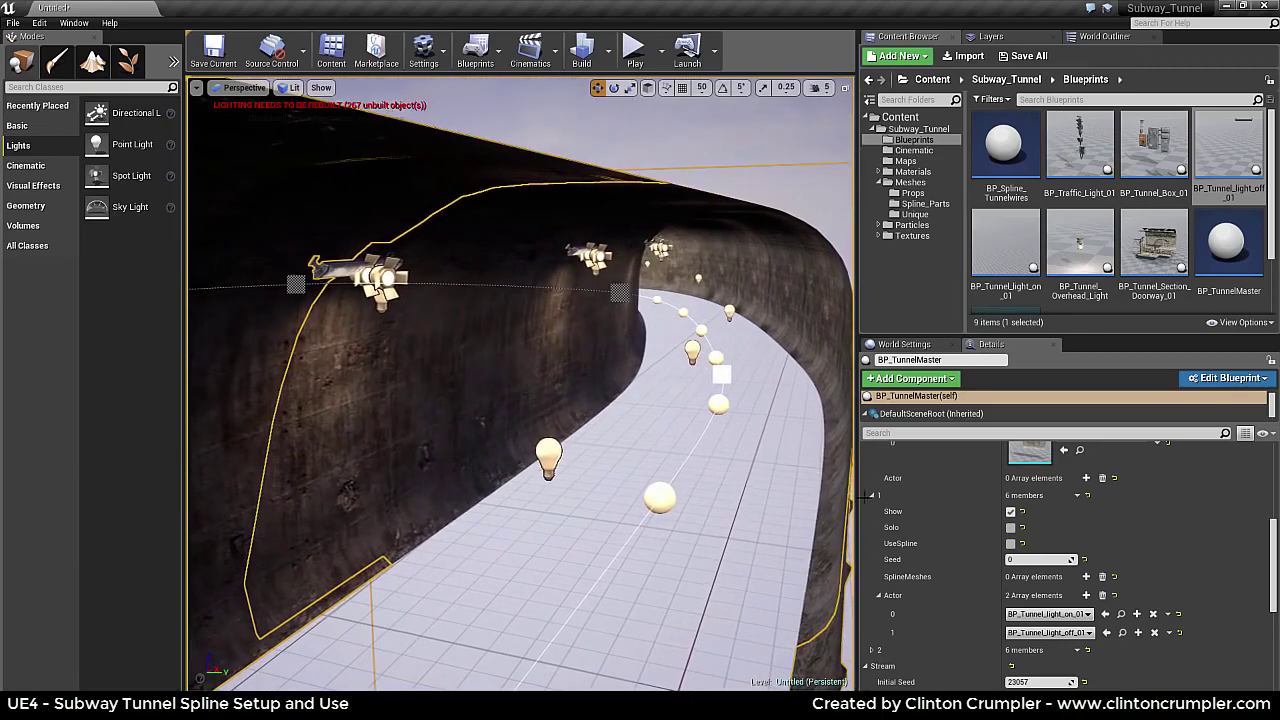
pyautogui.moveTo(720, 480); pyautogui.dragTo(655, 460, button='right')
pyautogui.press('s')
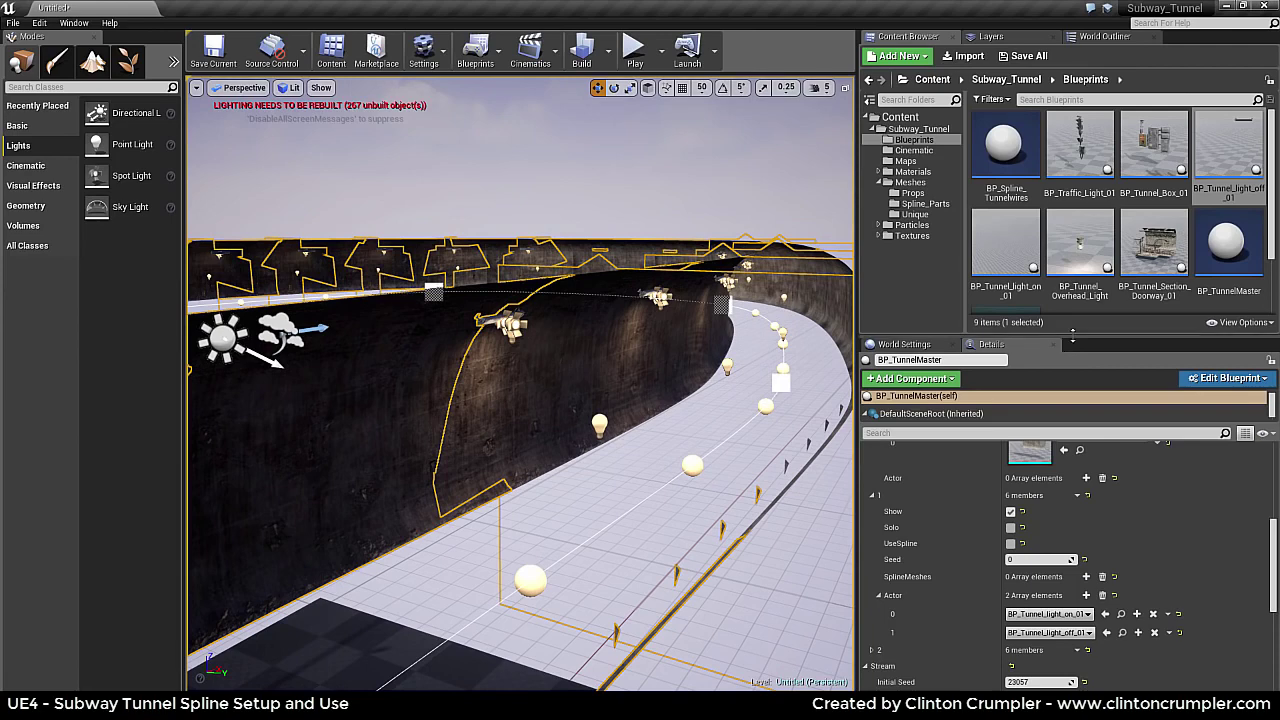
# Step: Add a SplineMeshes element to tunnel component 2 and assign SM_tunnel_floor_01a from the Spline_Parts folder
pyautogui.moveTo(1072, 338); pyautogui.dragTo(1076, 397)
pyautogui.click(921, 204)
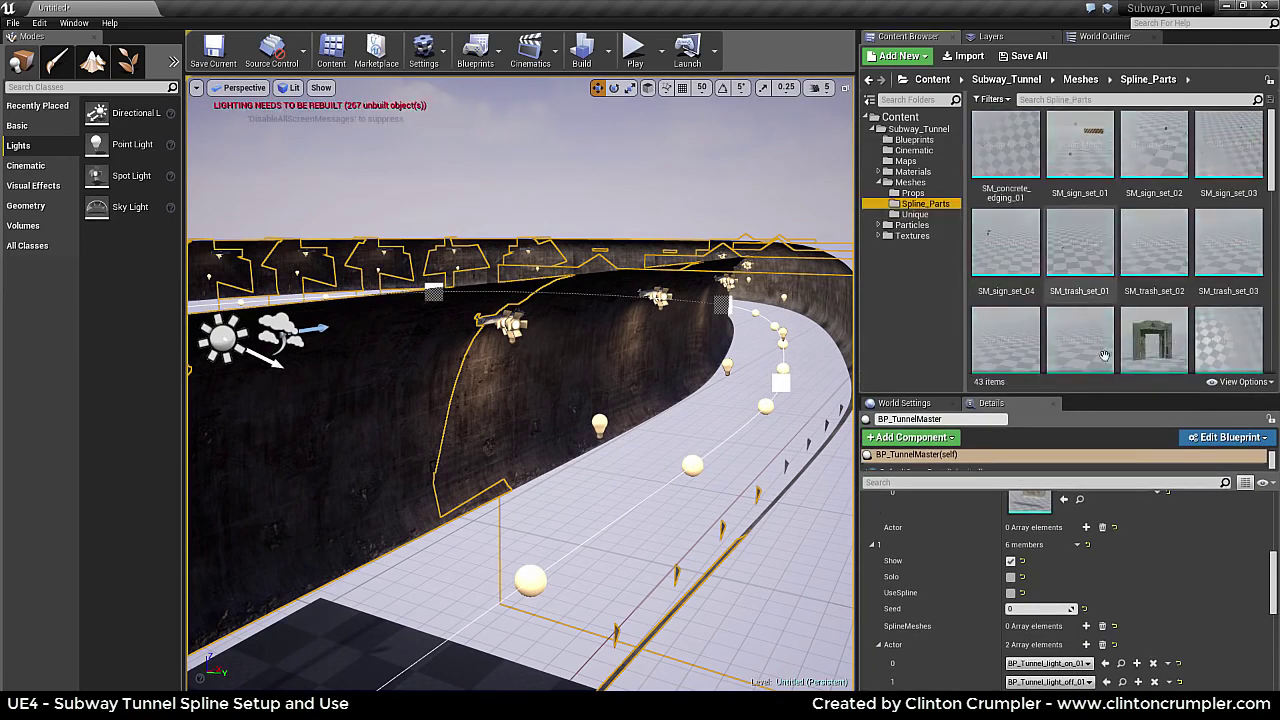
pyautogui.scroll(-5, 1095, 258)
pyautogui.click(1095, 258)
pyautogui.scroll(-4, 880, 580)
pyautogui.click(872, 570)
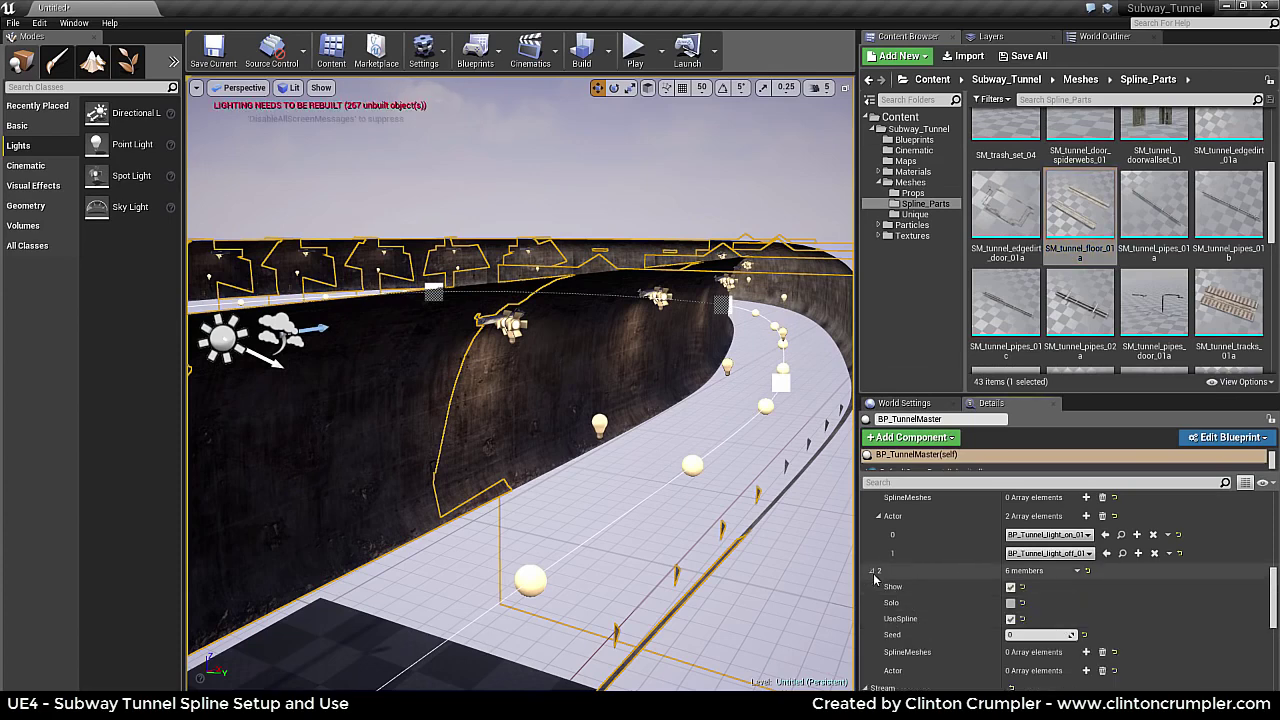
pyautogui.scroll(-4, 1082, 556)
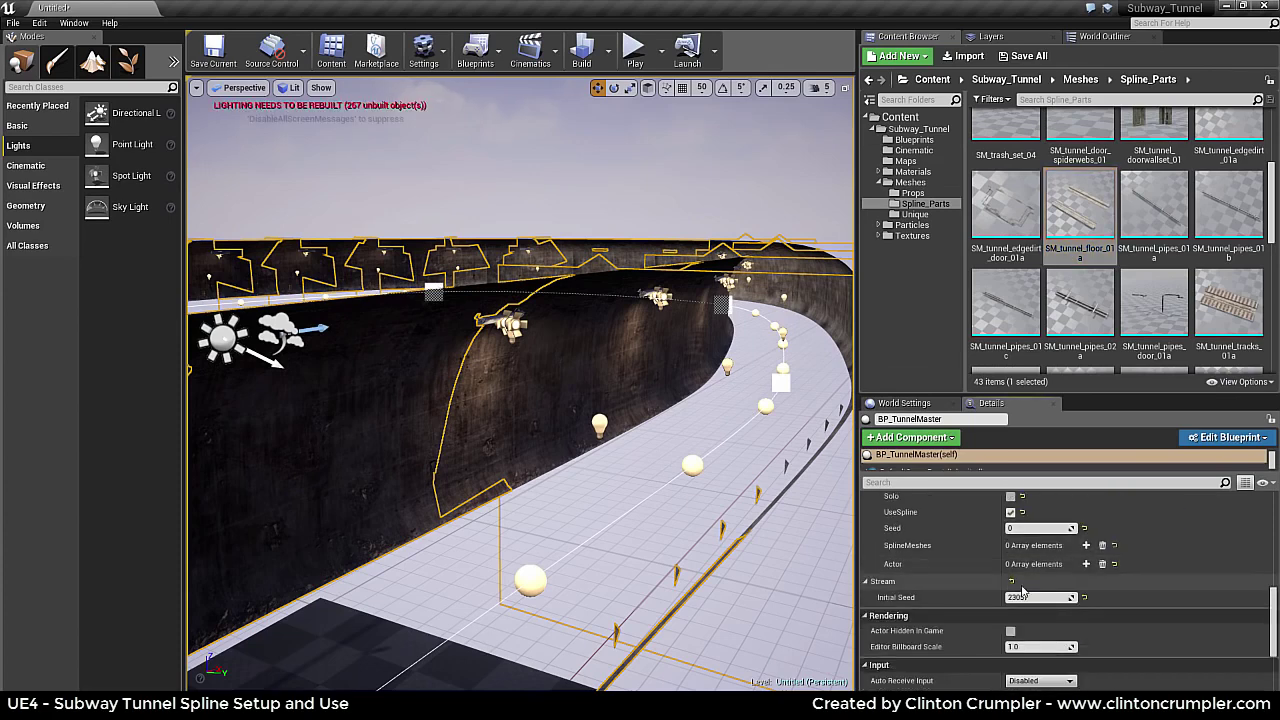
pyautogui.click(1086, 546)
pyautogui.click(1064, 589)
pyautogui.moveTo(726, 426)
pyautogui.mouseDown(button='right')
pyautogui.moveTo(718, 476)
pyautogui.moveTo(736, 476)
pyautogui.moveTo(726, 426)
pyautogui.mouseUp(button='right')
# Step: Select the SM_tunnel_pipes_02a mesh and collapse the expanded Tunnel Components entries
pyautogui.scroll(-1, 1180, 322)
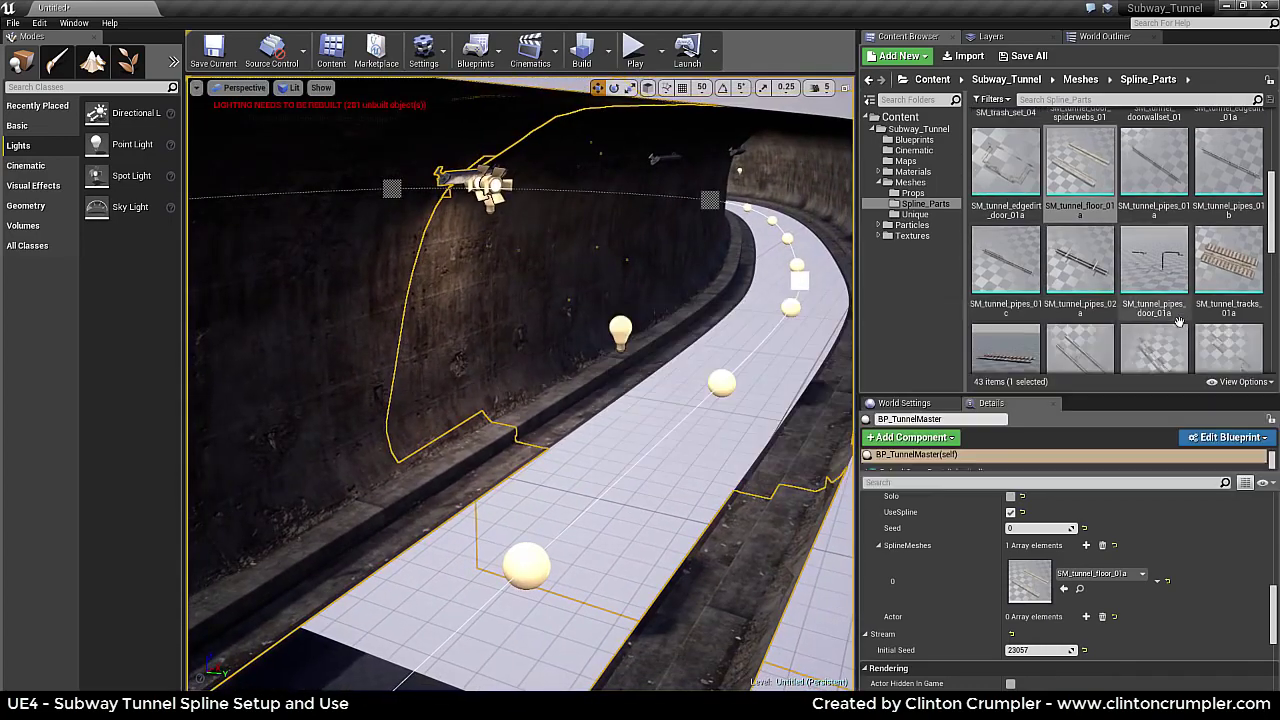
pyautogui.click(1083, 285)
pyautogui.scroll(5, 946, 565)
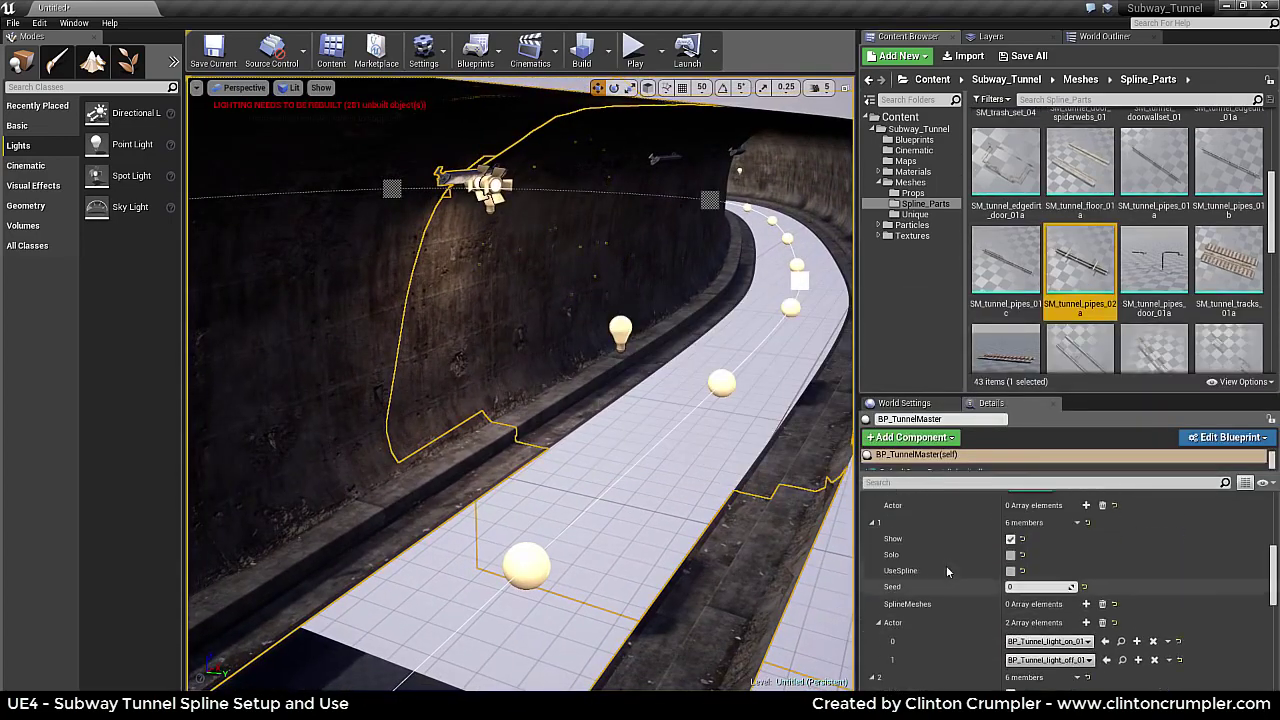
pyautogui.click(876, 591)
pyautogui.scroll(2, 876, 540)
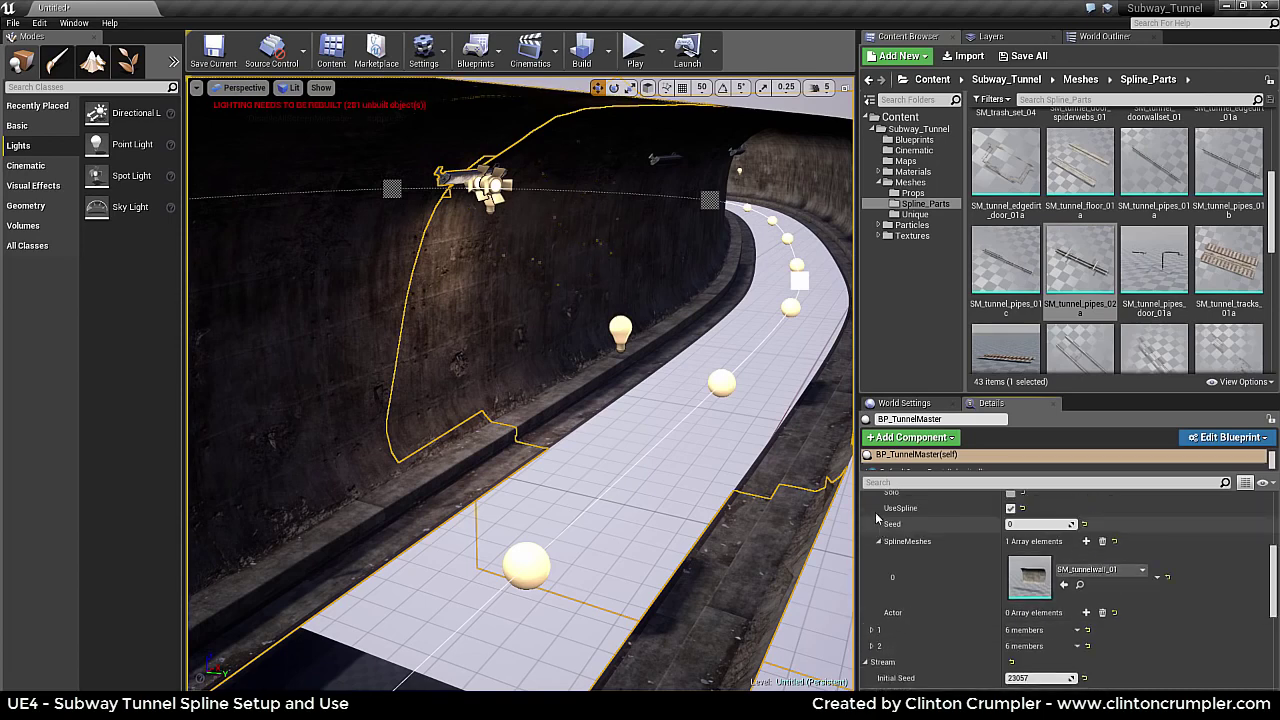
pyautogui.scroll(2, 876, 518)
pyautogui.click(871, 545)
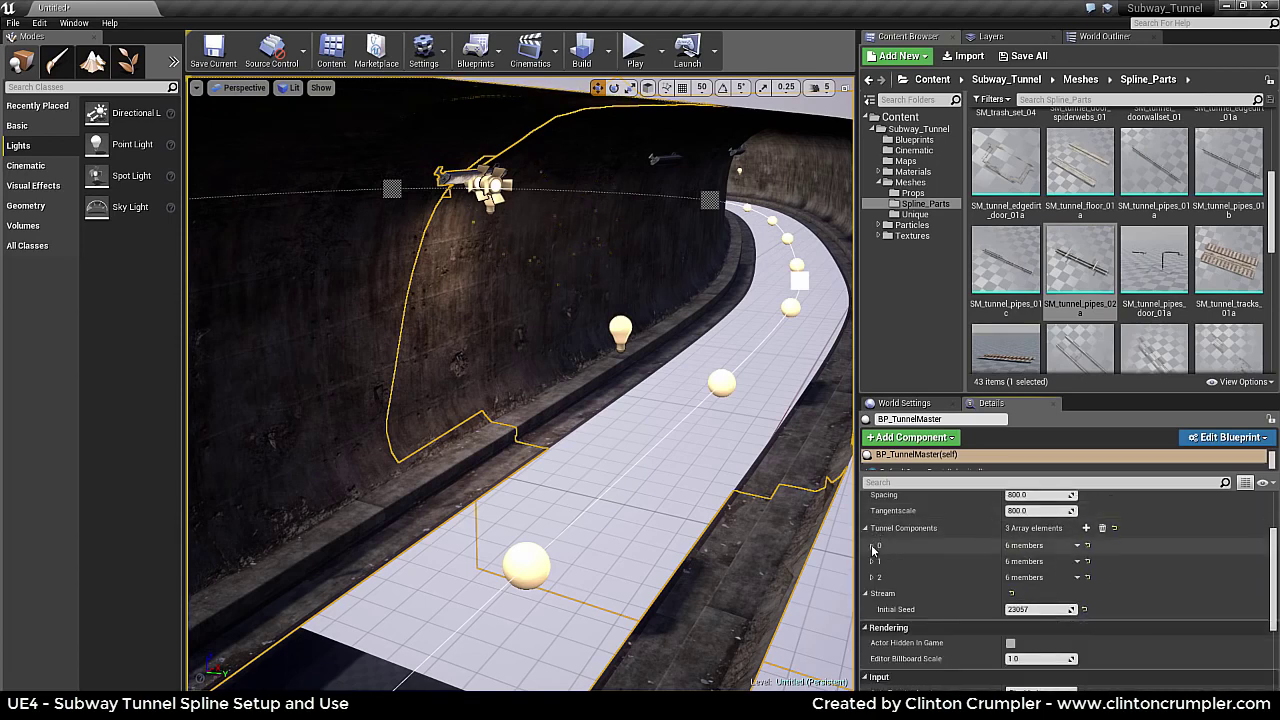
# Step: Add a fourth tunnel component with SM_tunnel_pipes_02a as its spline mesh, and check the pipes in game view
pyautogui.click(1086, 527)
pyautogui.scroll(-2, 1065, 592)
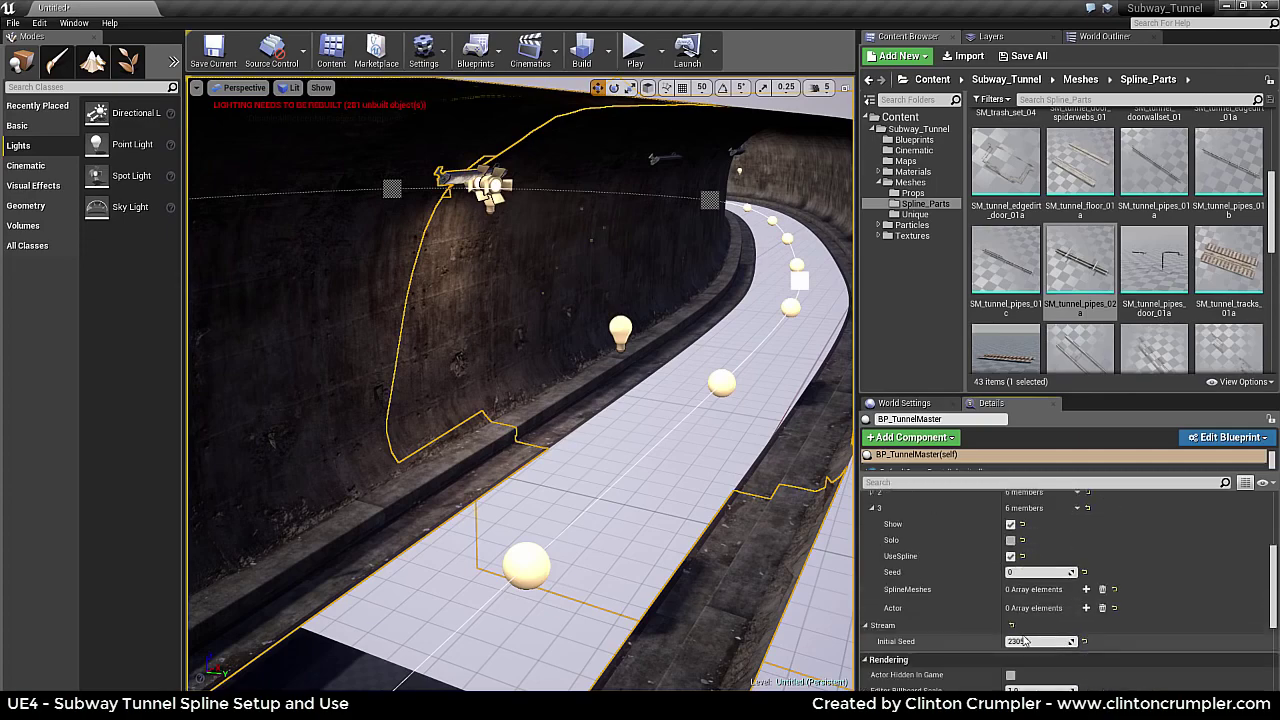
pyautogui.click(1085, 591)
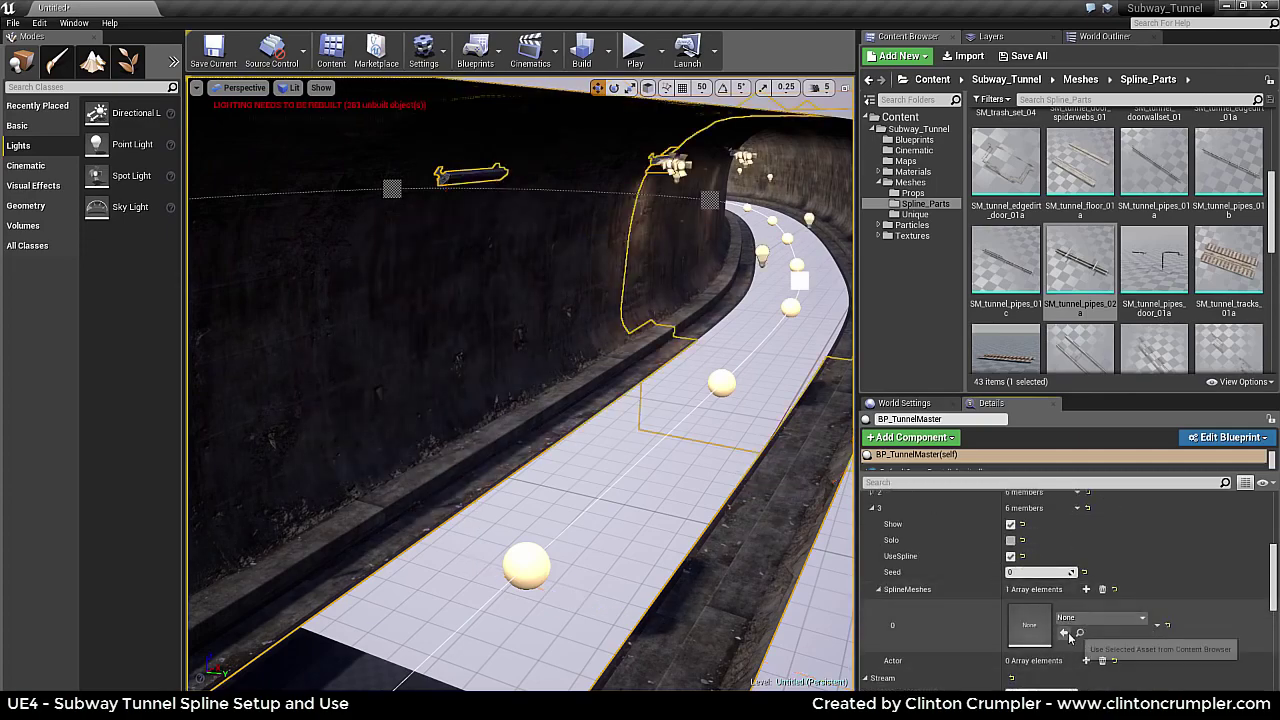
pyautogui.click(1064, 633)
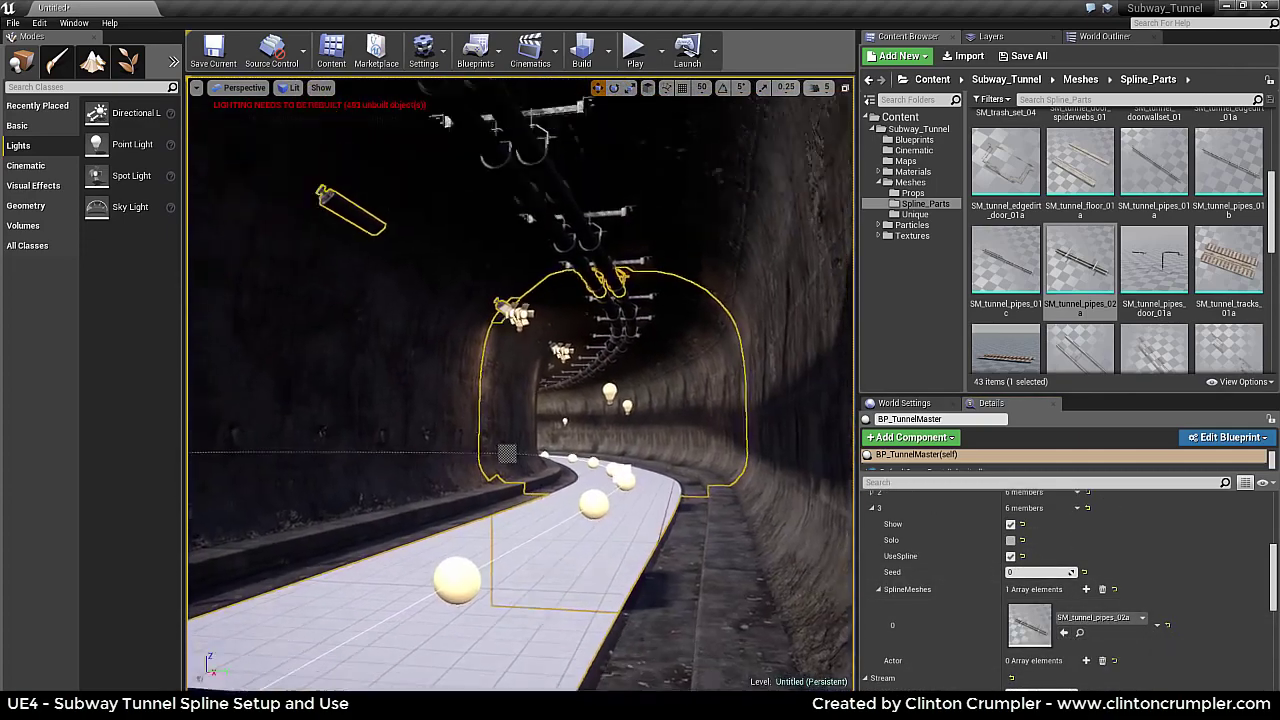
pyautogui.moveTo(797, 405); pyautogui.dragTo(797, 335, button='right')
pyautogui.press('g')
# Step: Browse the Spline_Parts meshes and select SM_tunnel_pipes_01a
pyautogui.scroll(-1, 1197, 340)
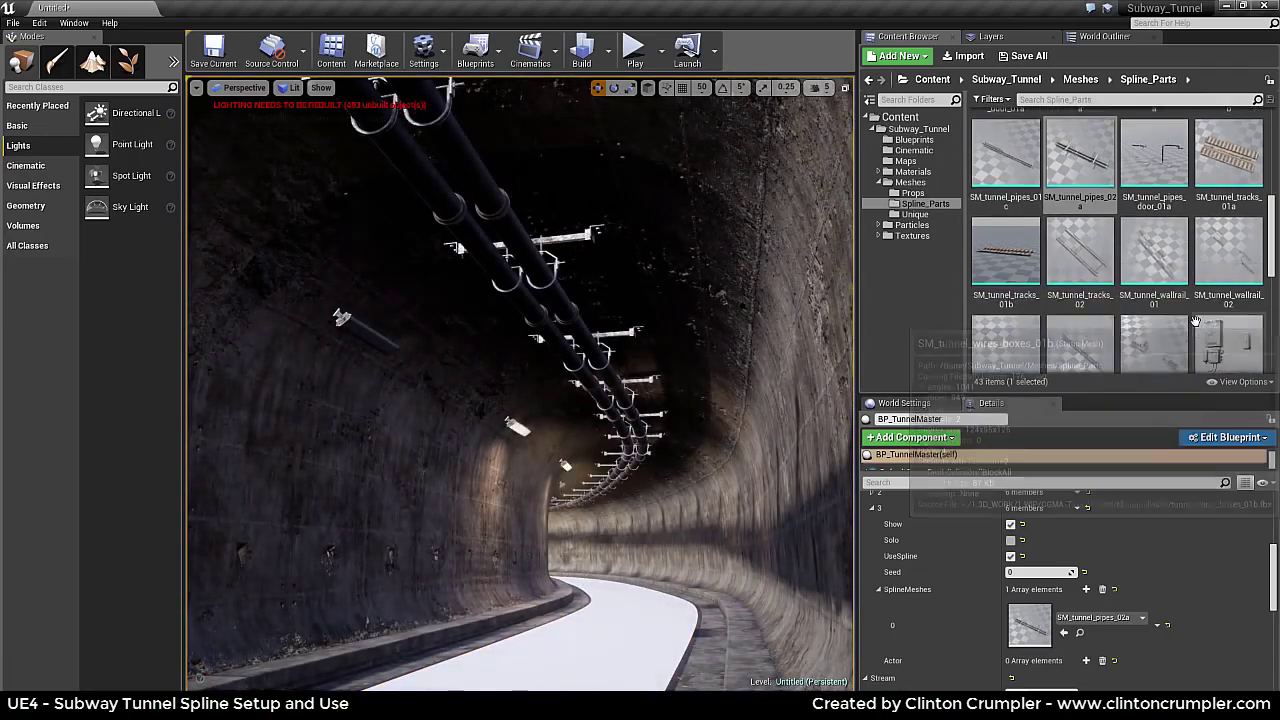
pyautogui.scroll(-1, 1200, 320)
pyautogui.scroll(-3, 1201, 311)
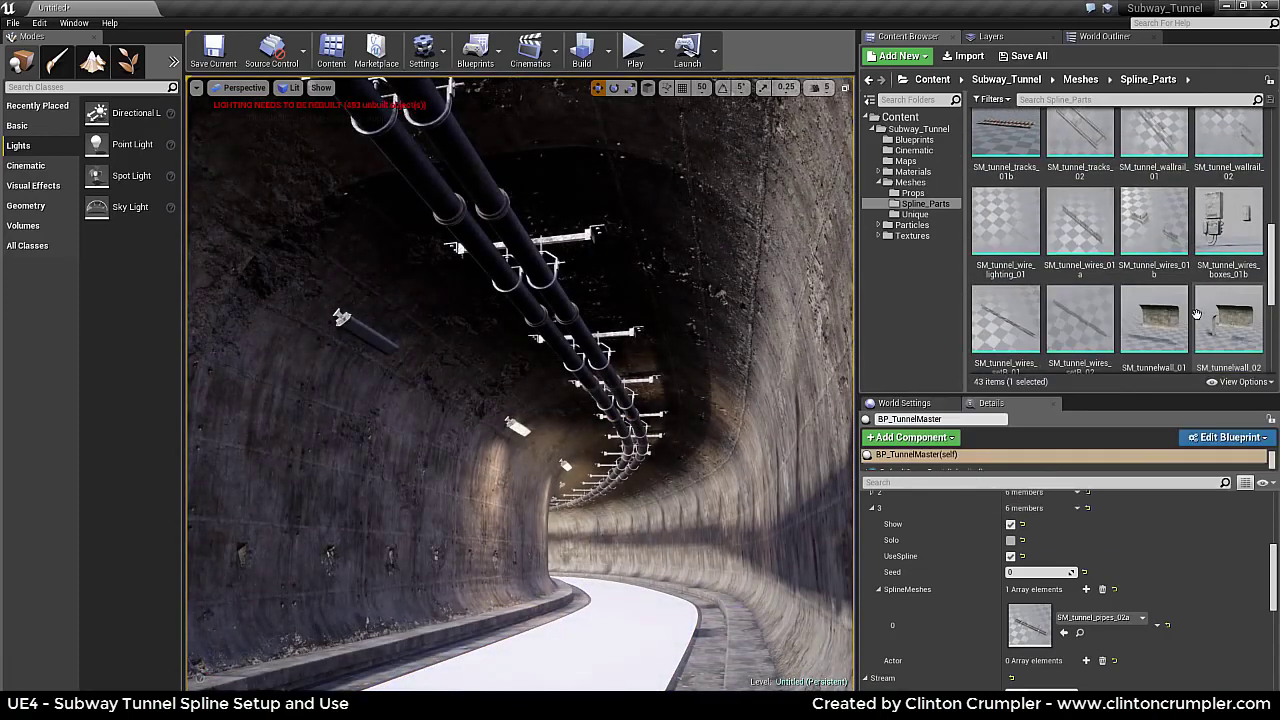
pyautogui.scroll(4, 1169, 312)
pyautogui.scroll(2, 1169, 313)
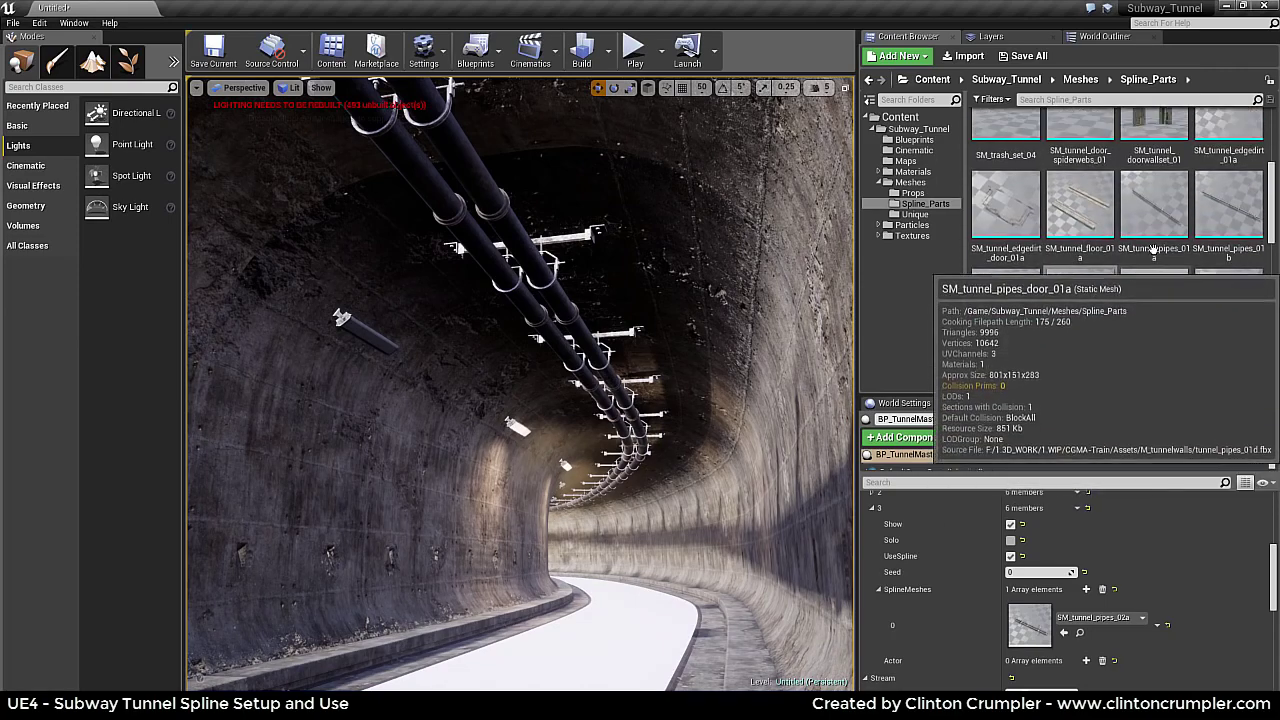
pyautogui.moveTo(1153, 229)
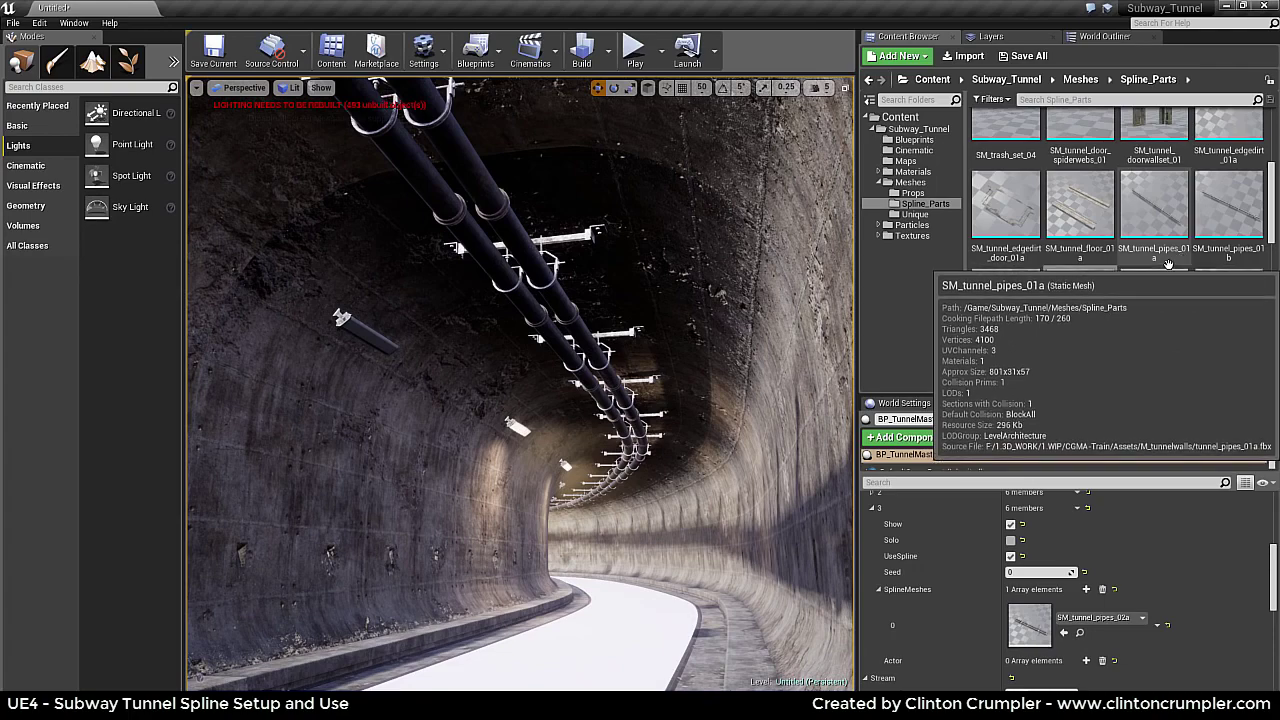
# Step: Add a fifth tunnel component at index 4 with two SplineMeshes elements
pyautogui.scroll(2, 1106, 514)
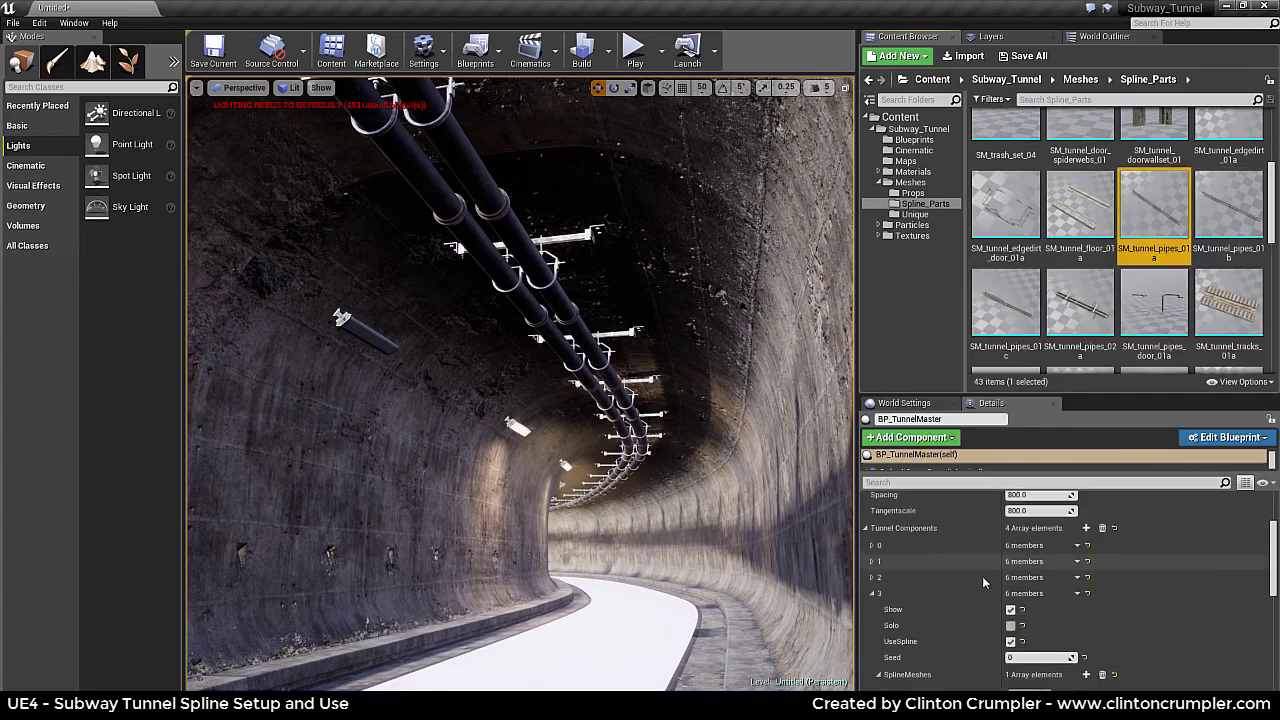
pyautogui.click(875, 597)
pyautogui.scroll(2, 1083, 593)
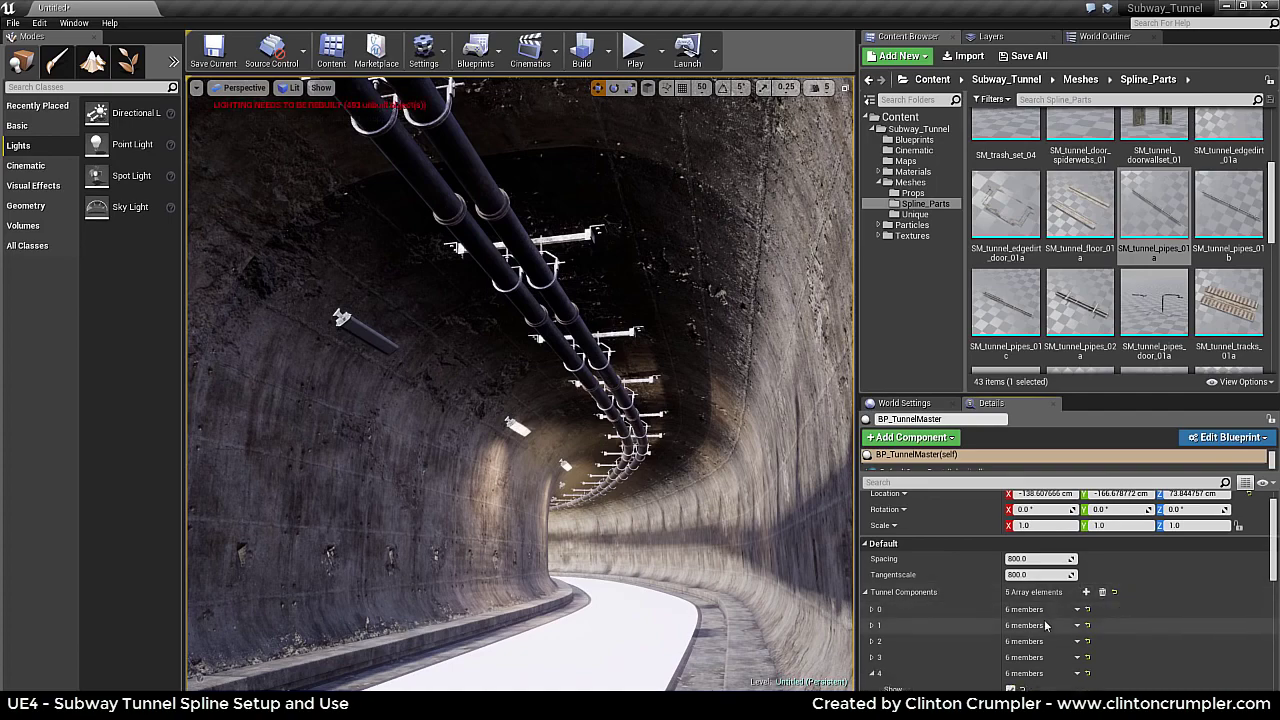
pyautogui.scroll(-4, 910, 590)
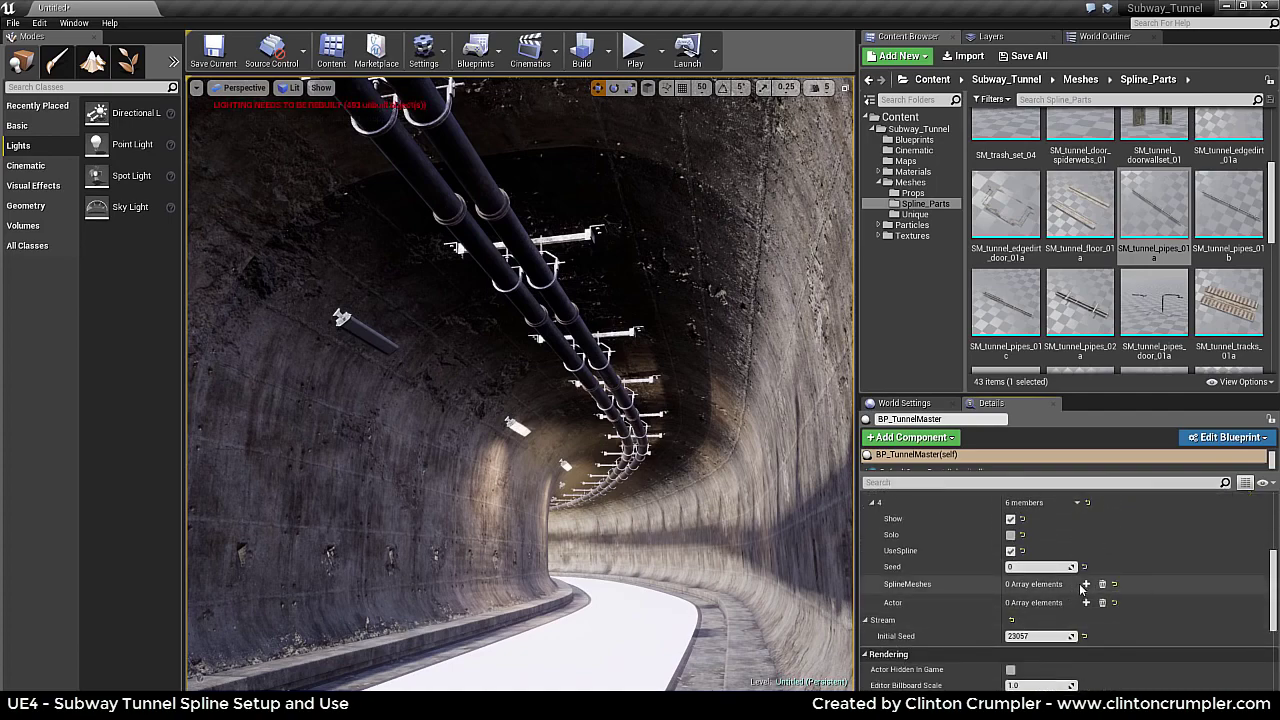
pyautogui.click(1086, 584)
pyautogui.scroll(-1, 1000, 610)
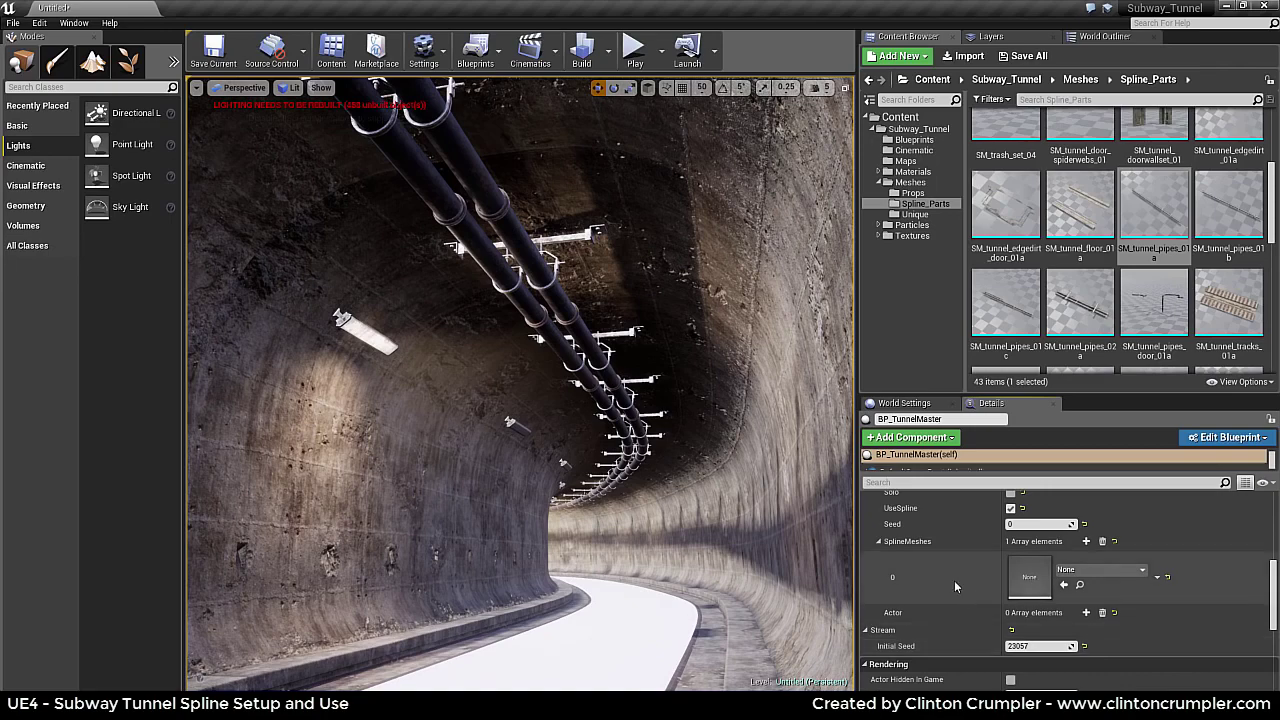
pyautogui.click(1086, 541)
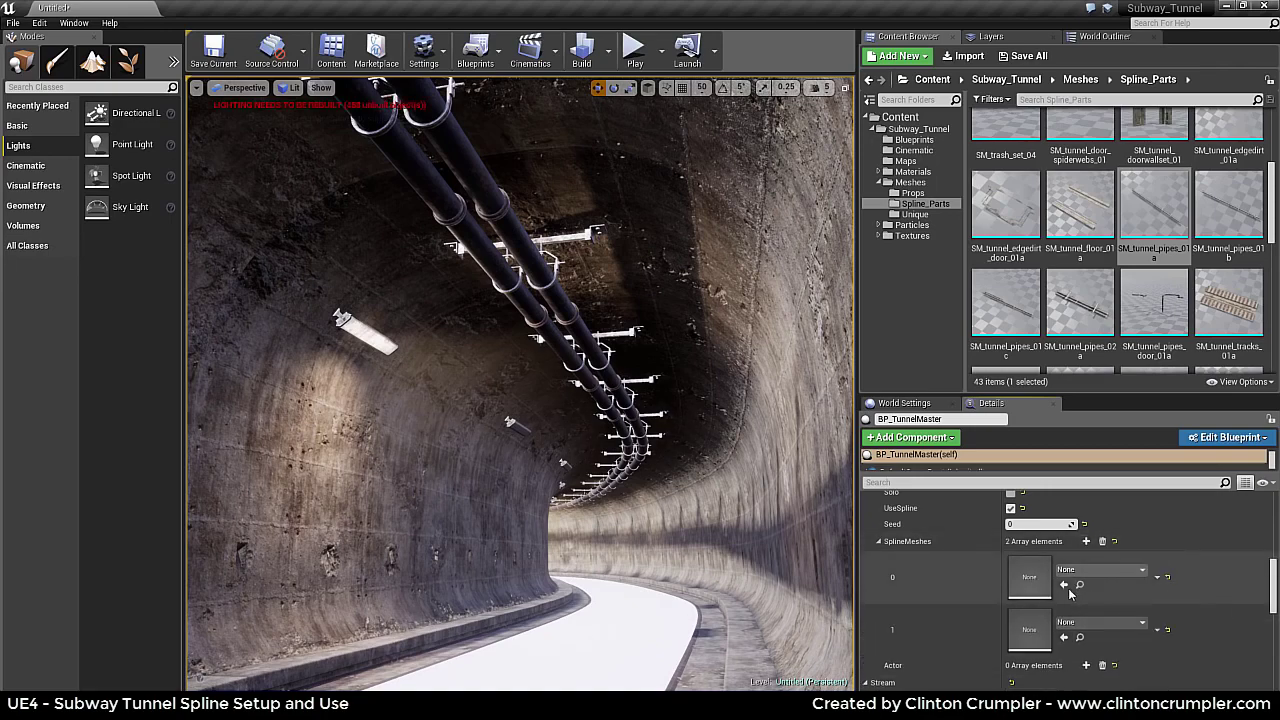
# Step: Assign SM_tunnel_pipes_01a and SM_tunnel_pipes_01b as the fifth component's spline meshes and check the pipes along the wall
pyautogui.click(1228, 210)
pyautogui.press('w')
pyautogui.moveTo(640, 420); pyautogui.dragTo(590, 400, button='right')
pyautogui.press('w')
pyautogui.moveTo(700, 380); pyautogui.dragTo(420, 385, button='right')
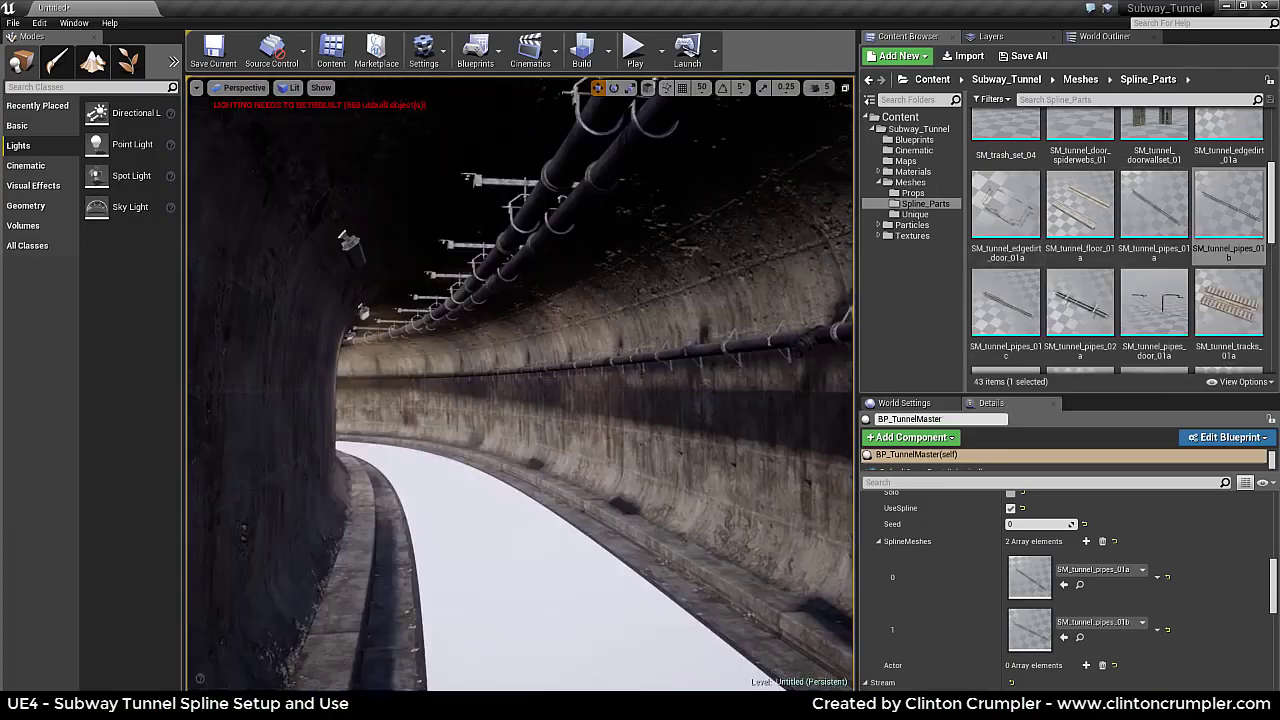
pyautogui.moveTo(760, 372); pyautogui.dragTo(515, 362, button='right')
# Step: Use SM_tunnel_pipes_01c for both spline meshes of component 4 and inspect the branching pipes along the wall
pyautogui.click(1005, 302)
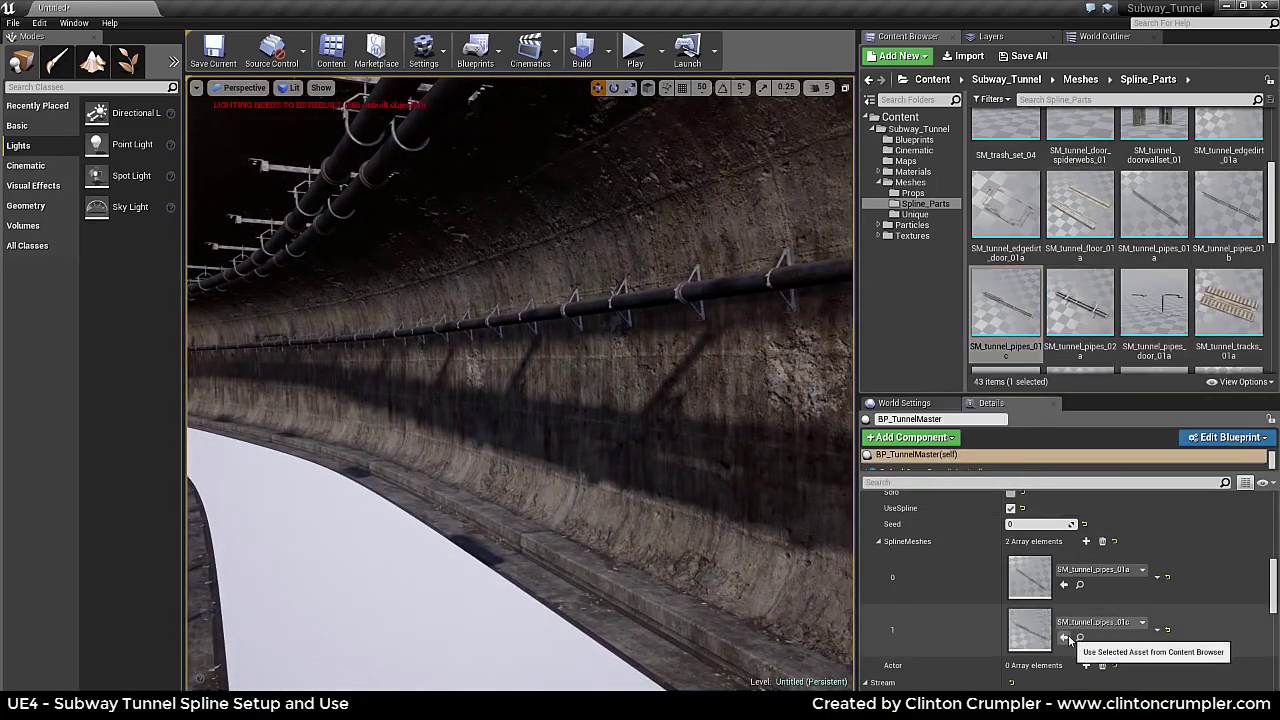
pyautogui.moveTo(730, 460); pyautogui.dragTo(650, 475, button='right')
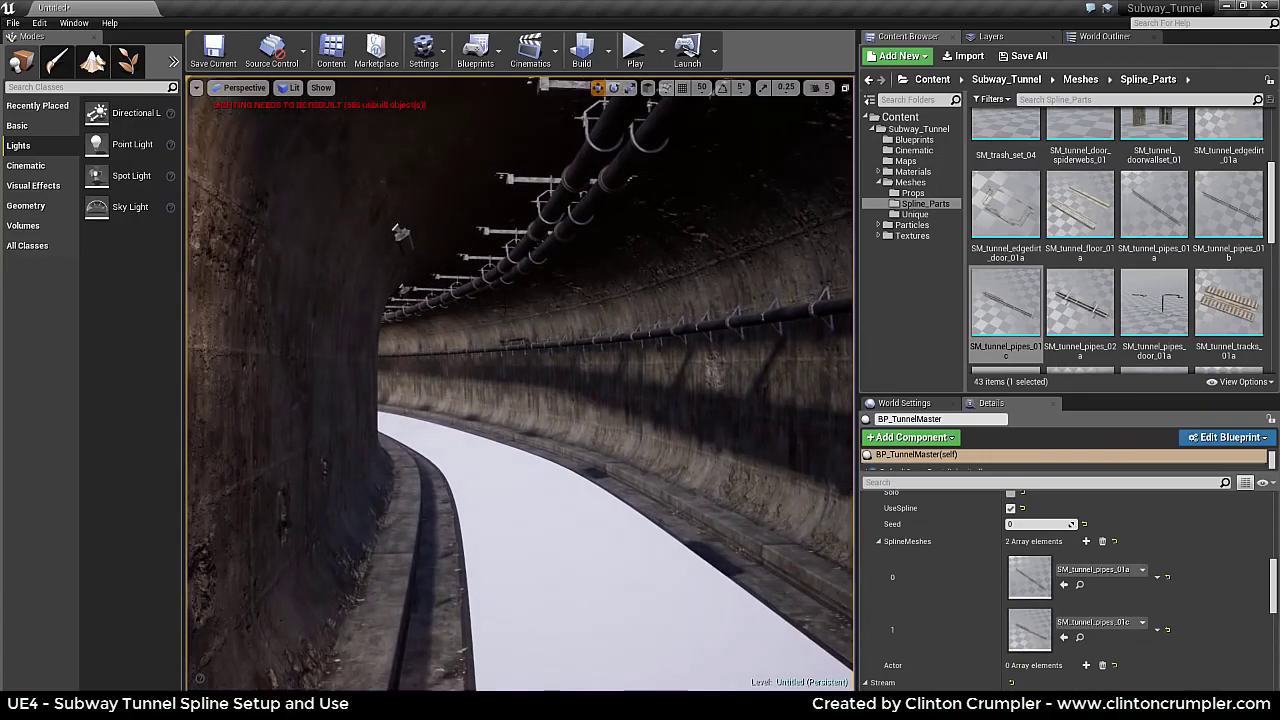
pyautogui.moveTo(600, 440); pyautogui.dragTo(700, 440, button='right')
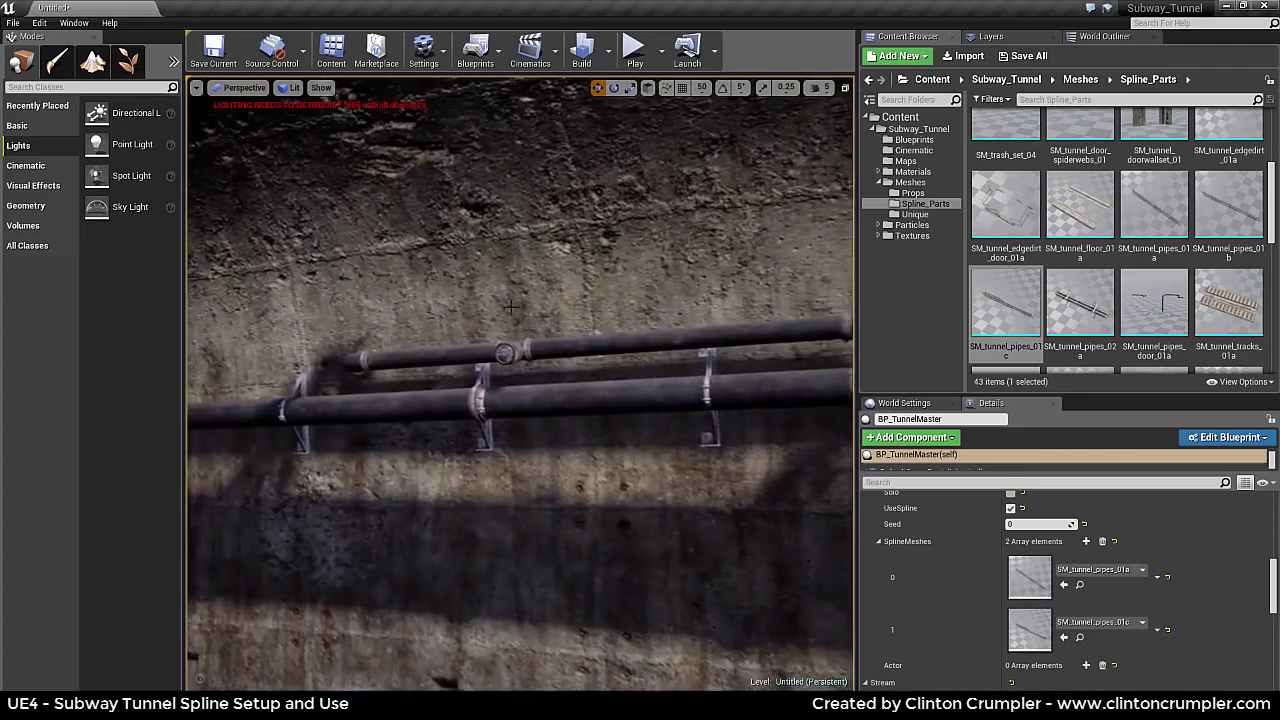
pyautogui.moveTo(511, 307); pyautogui.dragTo(530, 373, button='right')
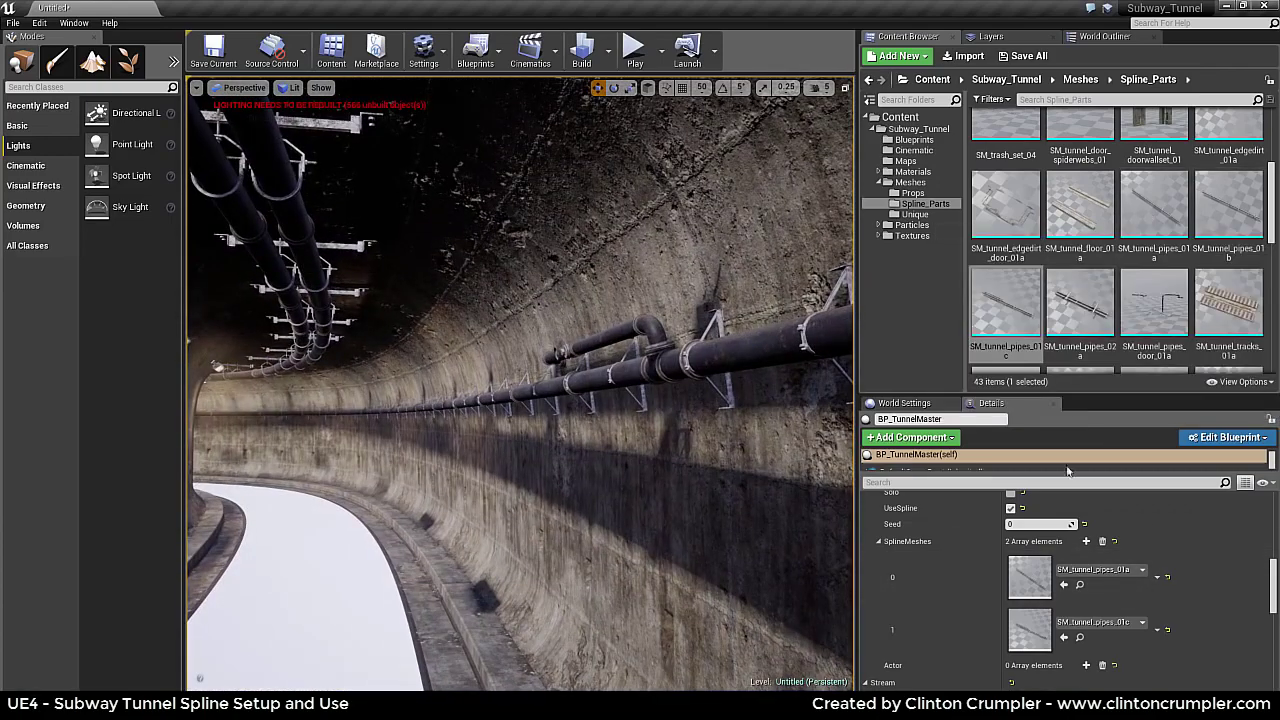
pyautogui.moveTo(640, 480); pyautogui.dragTo(751, 476, button='right')
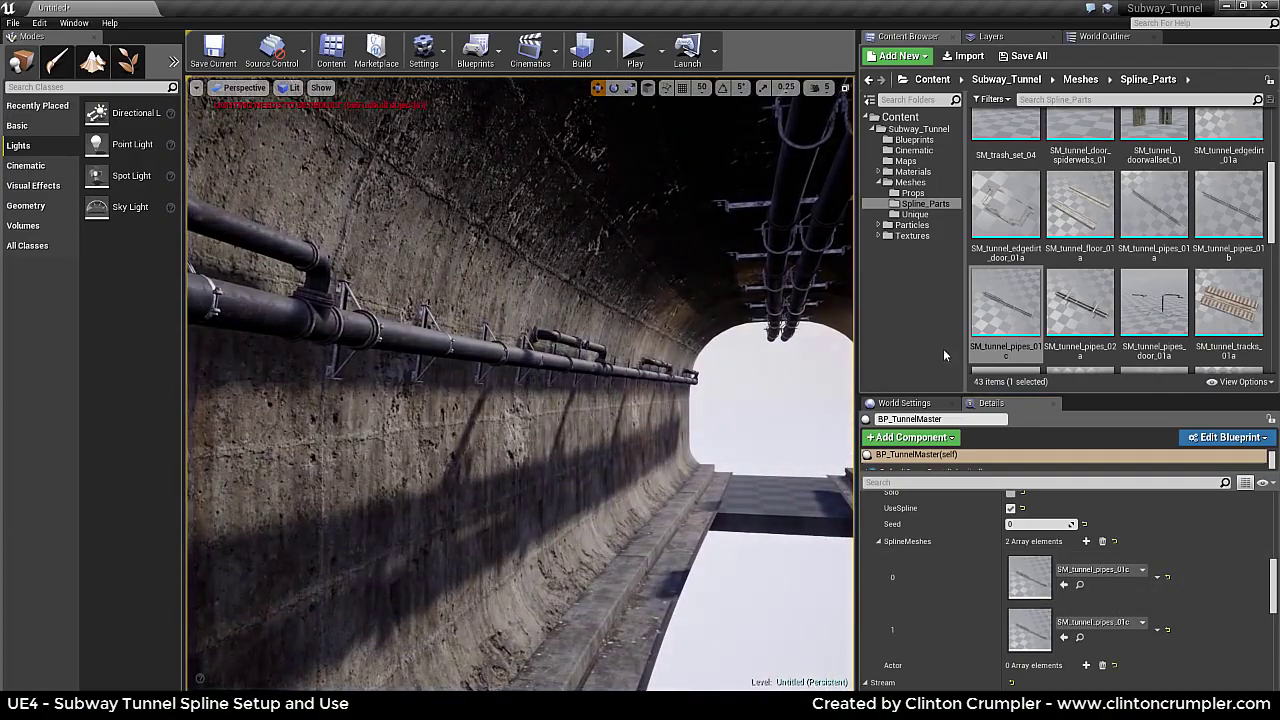
# Step: Set component 4's spline mesh 0 to SM_tunnel_pipes_01b and spline mesh 1 to SM_tunnel_pipes_01a
pyautogui.click(1148, 217)
pyautogui.click(1064, 638)
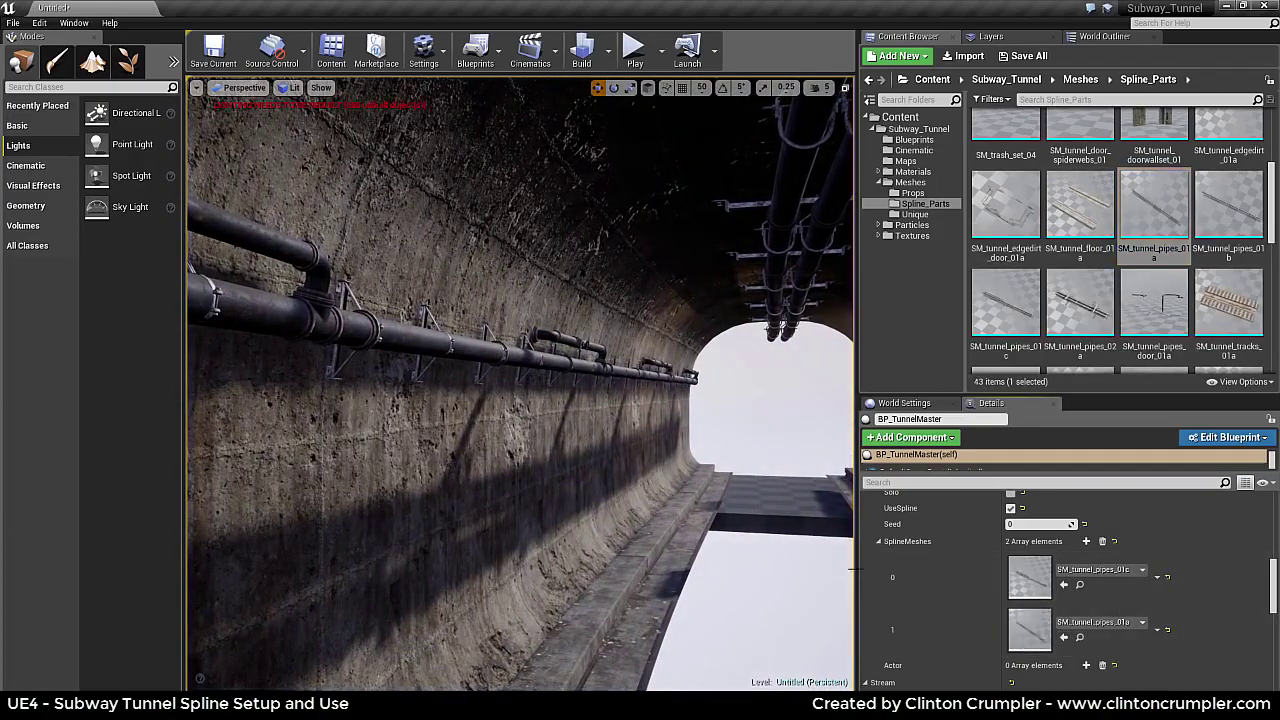
pyautogui.moveTo(563, 537); pyautogui.dragTo(250, 537, button='right')
pyautogui.click(1200, 205)
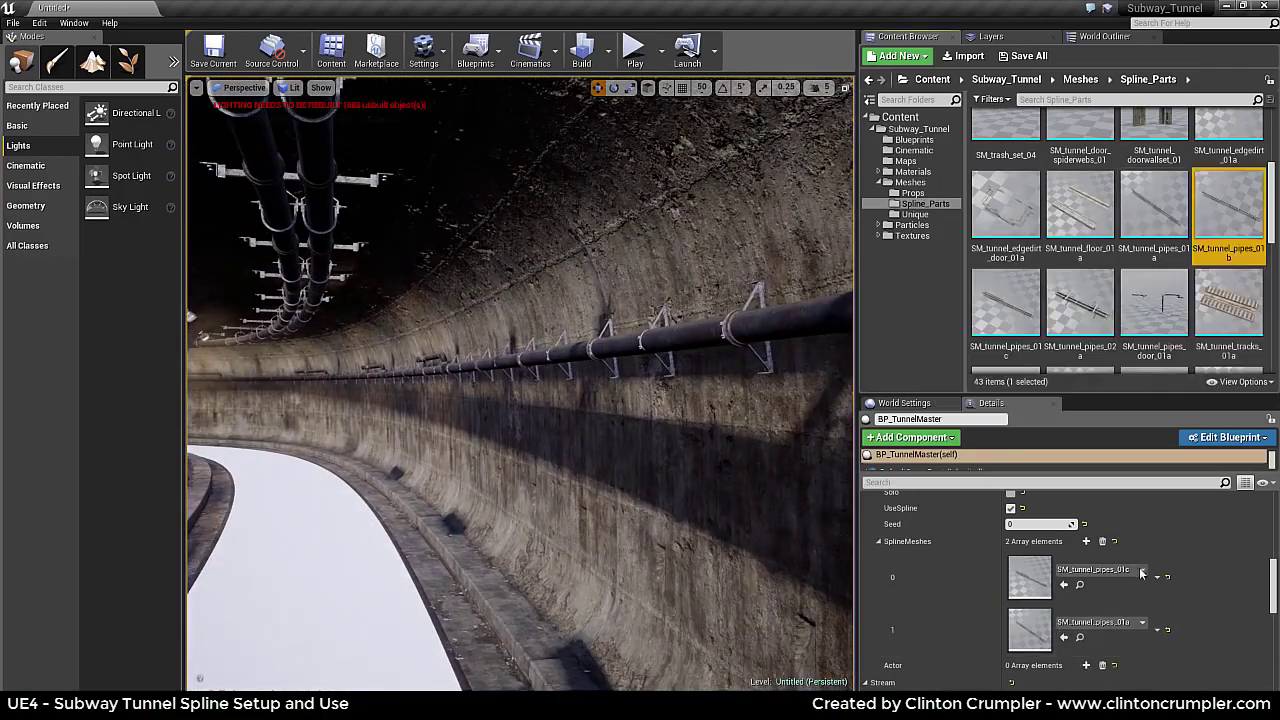
pyautogui.click(1063, 585)
# Step: Replace component 4's spline meshes with SM_tunnel_wires_setB_01 and SM_tunnel_wires_setB_02, and inspect the wires on the wall
pyautogui.scroll(-3, 1142, 278)
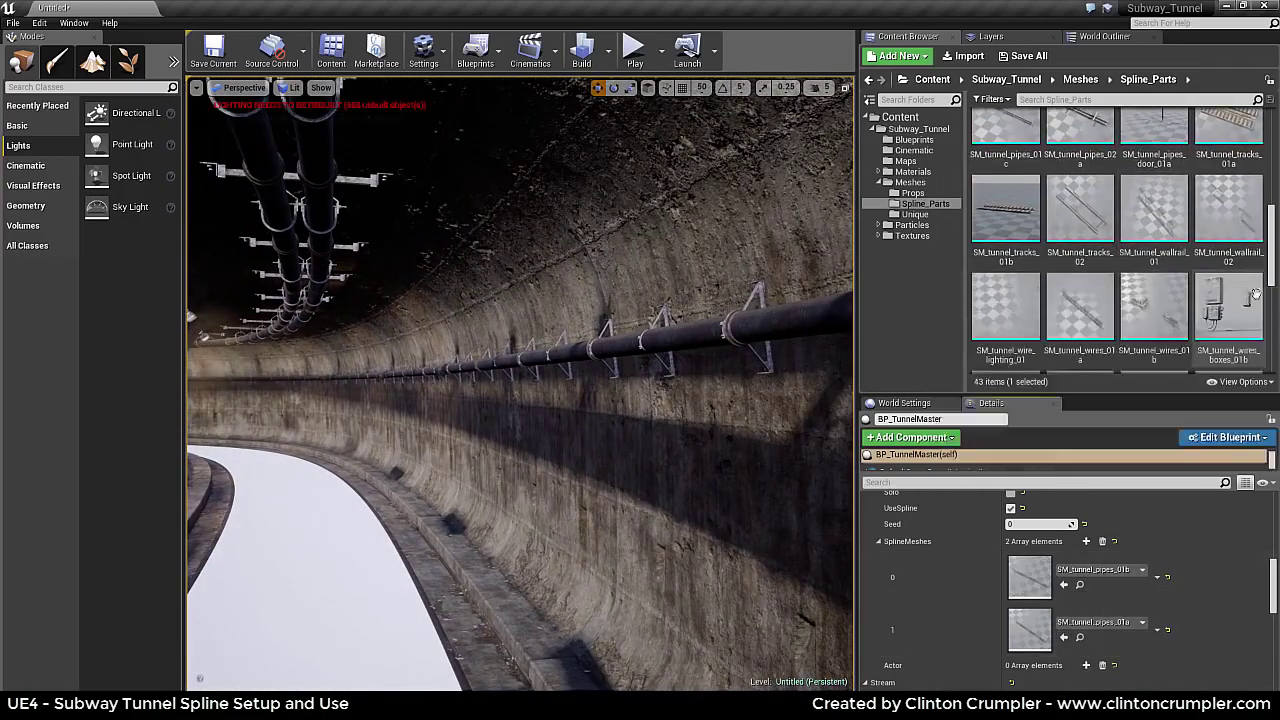
pyautogui.scroll(-1, 1200, 310)
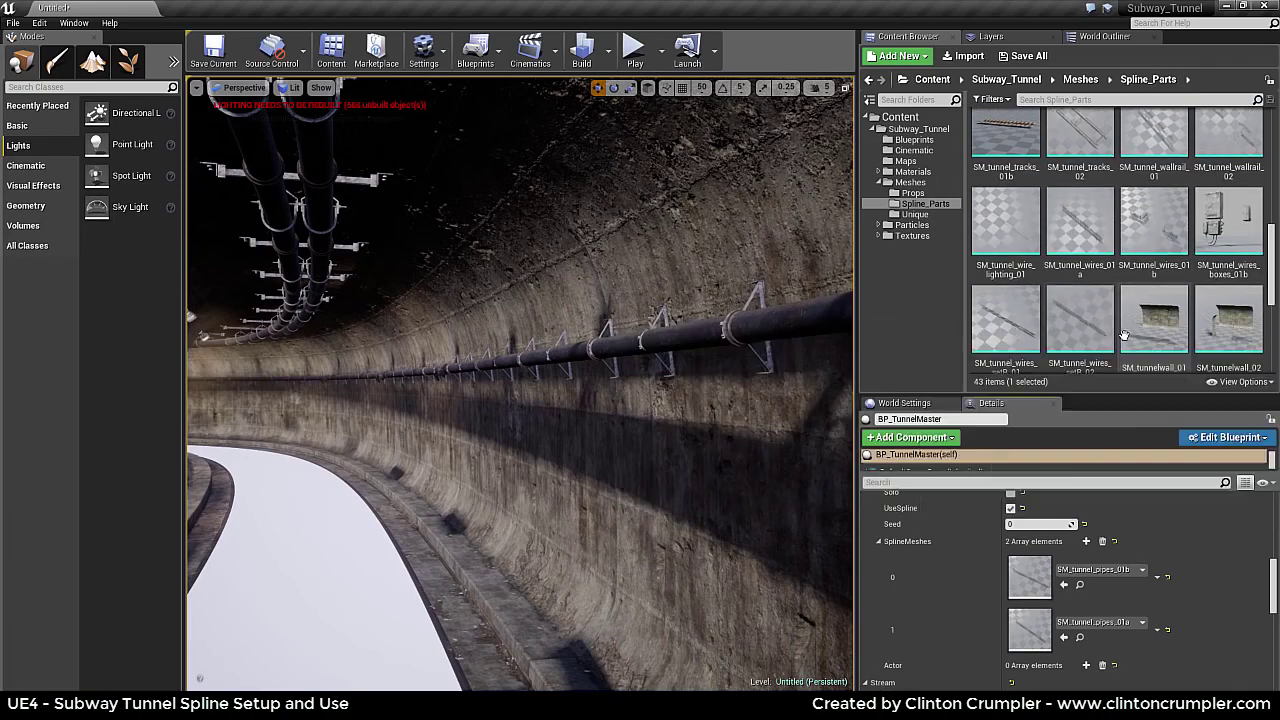
pyautogui.scroll(-1, 1124, 335)
pyautogui.click(1005, 280)
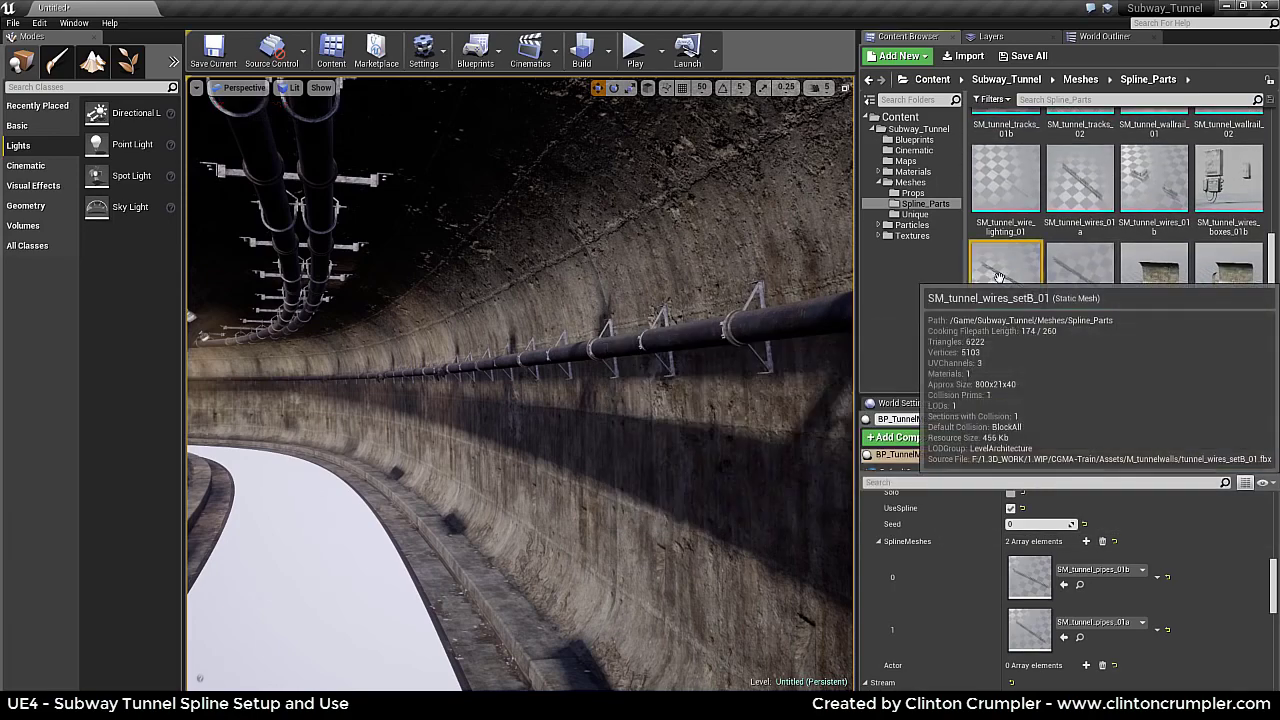
pyautogui.click(1064, 585)
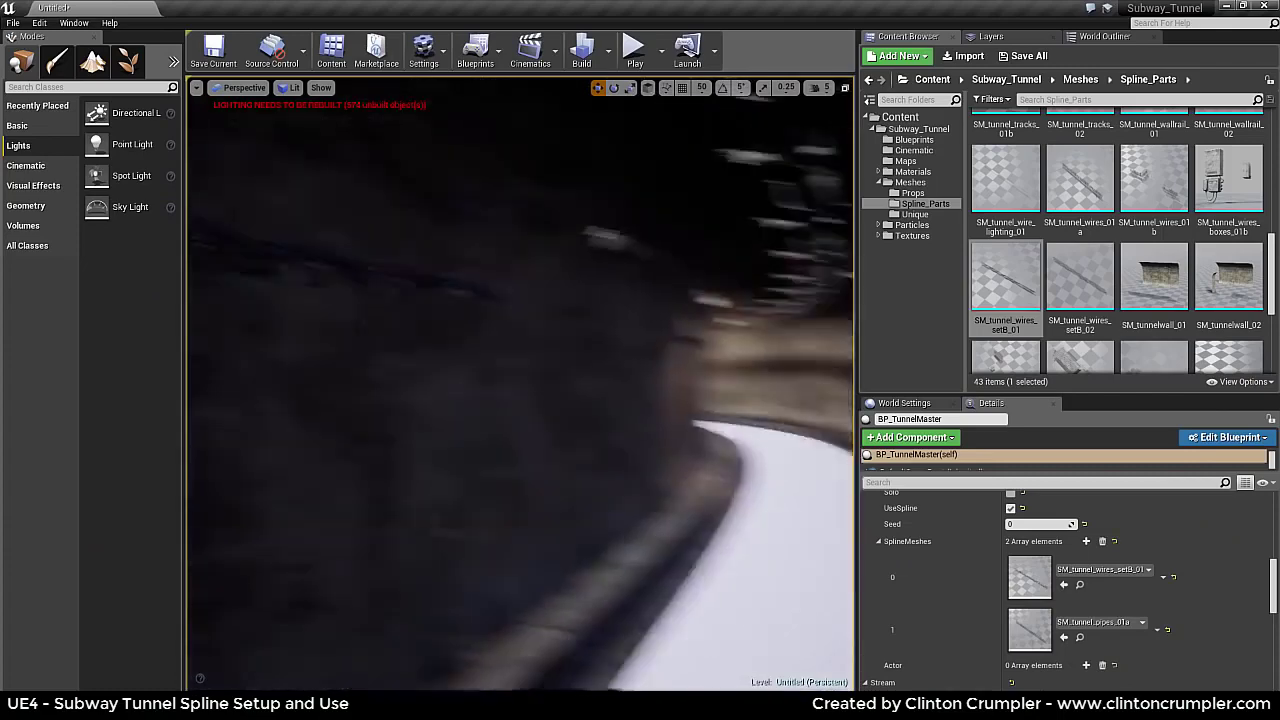
pyautogui.click(1100, 306)
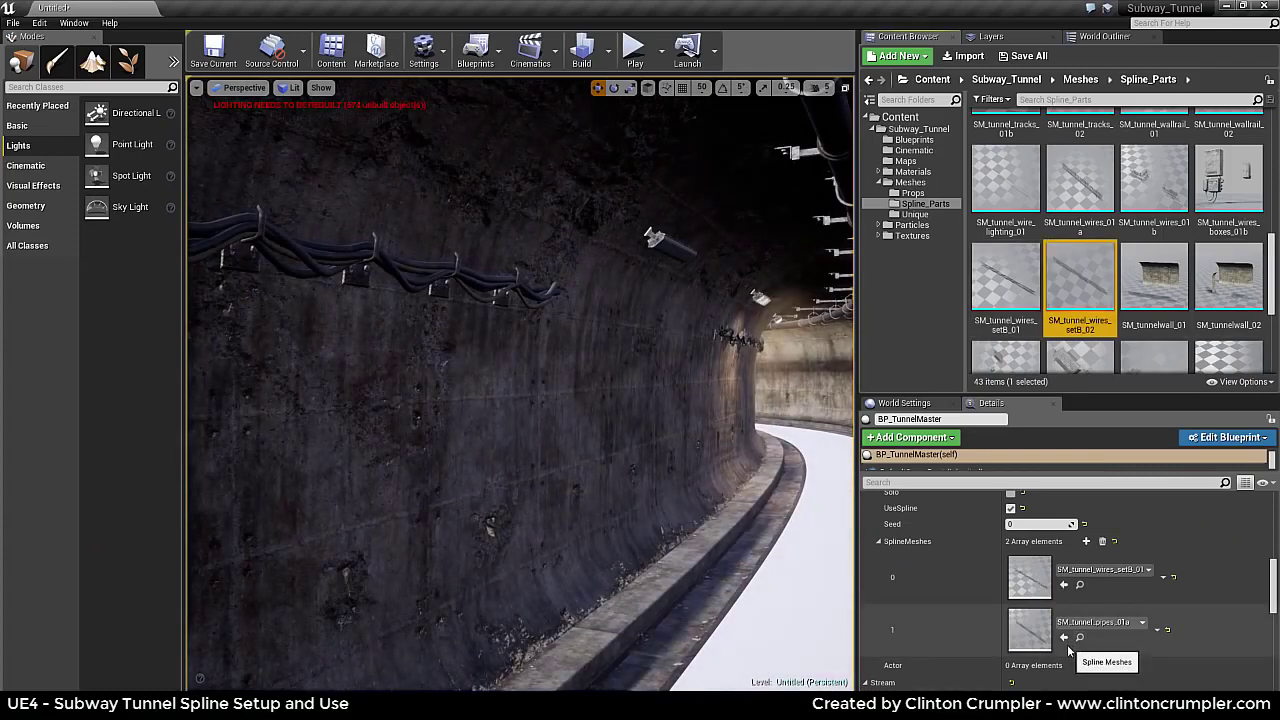
pyautogui.click(1064, 637)
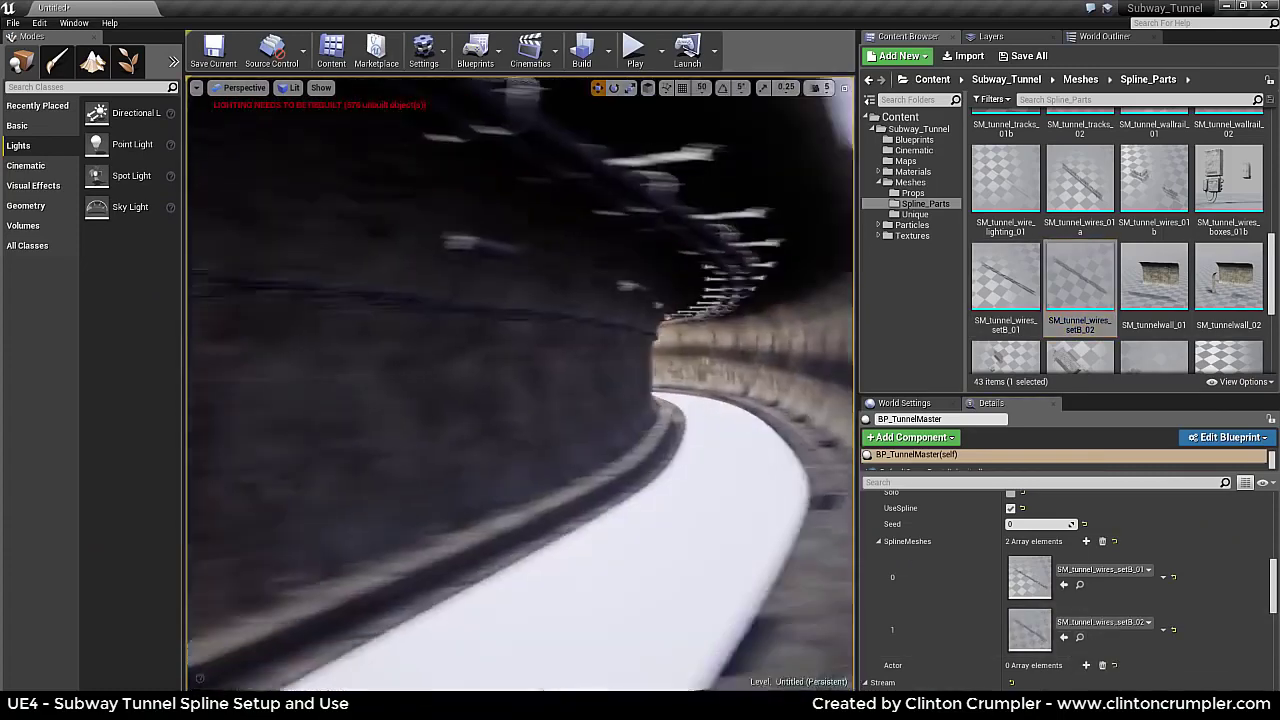
pyautogui.moveTo(728, 303); pyautogui.dragTo(600, 300, button='right')
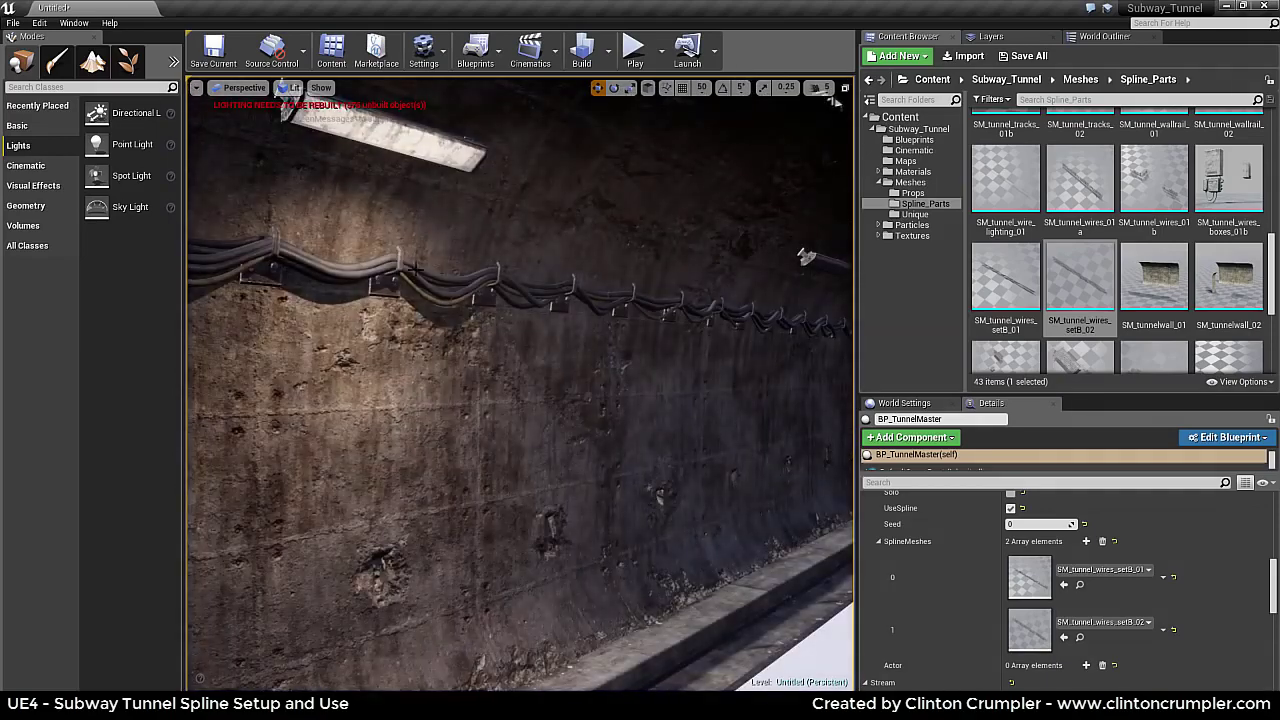
pyautogui.moveTo(727, 303); pyautogui.dragTo(731, 304, button='right')
# Step: Replace component 4's spline meshes with SM_sign_set_01 for element 0 and SM_sign_set_02 for element 1
pyautogui.scroll(5, 1140, 250)
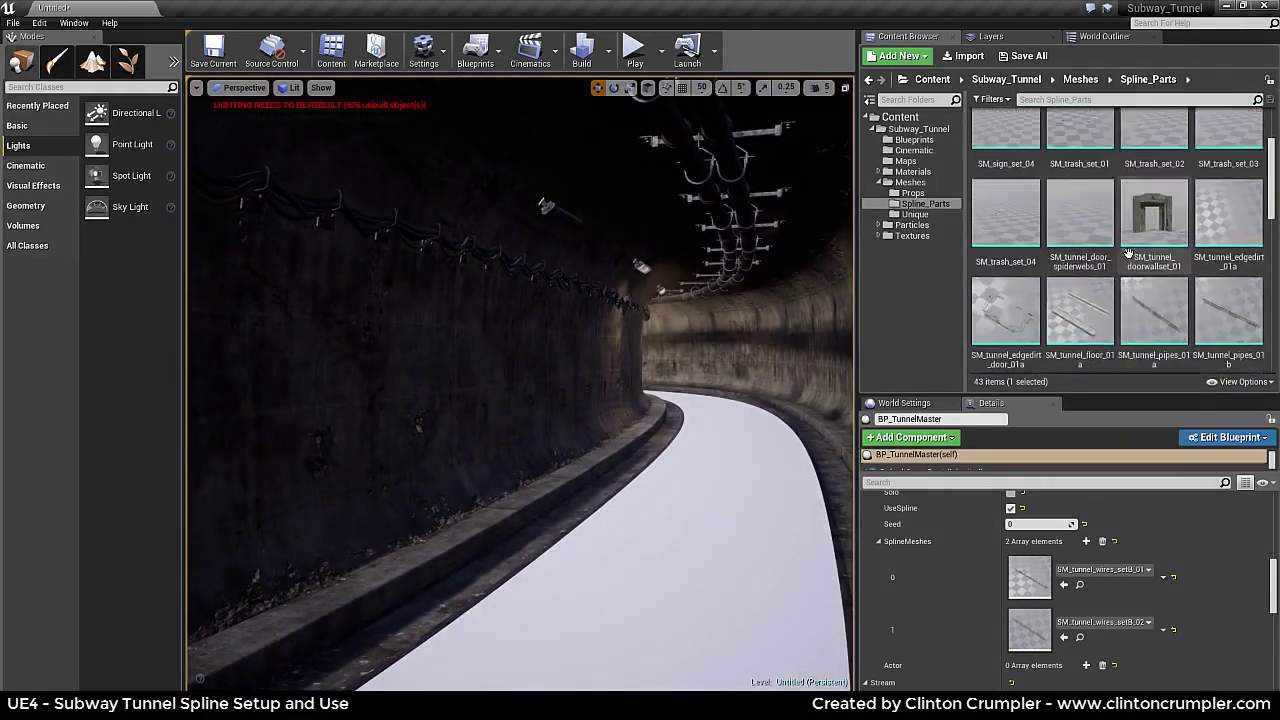
pyautogui.click(1089, 152)
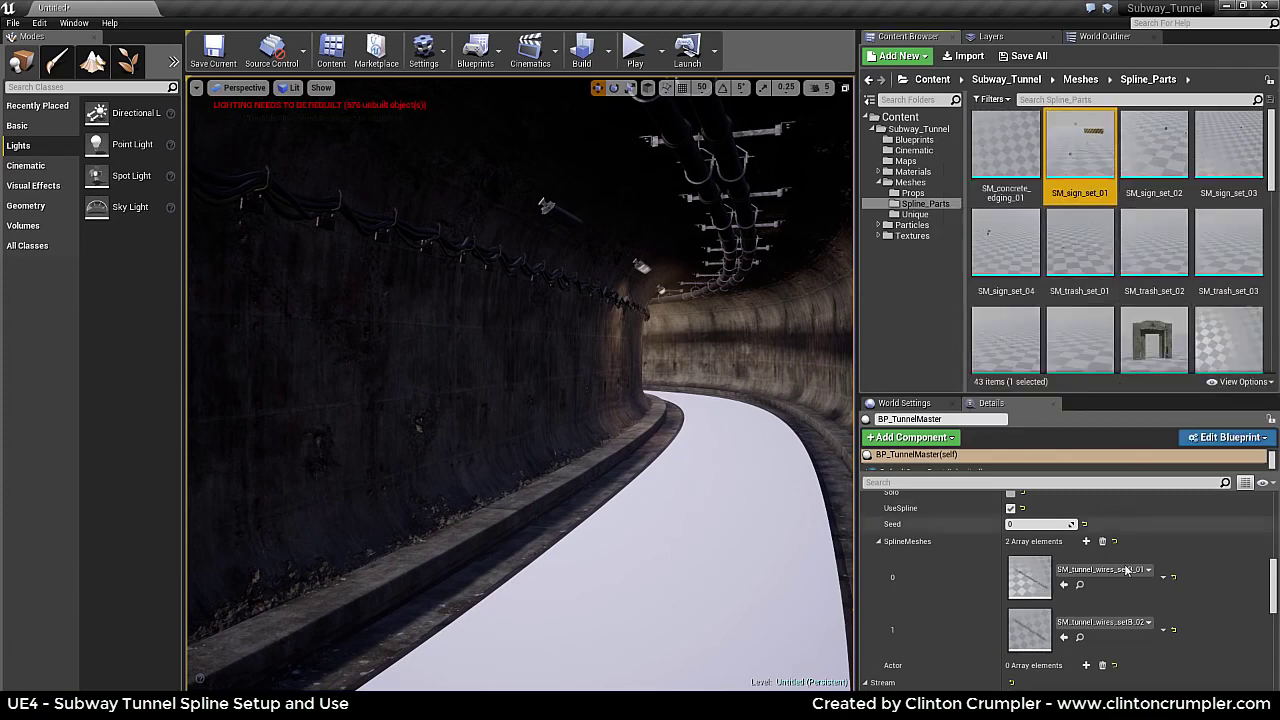
pyautogui.click(1063, 587)
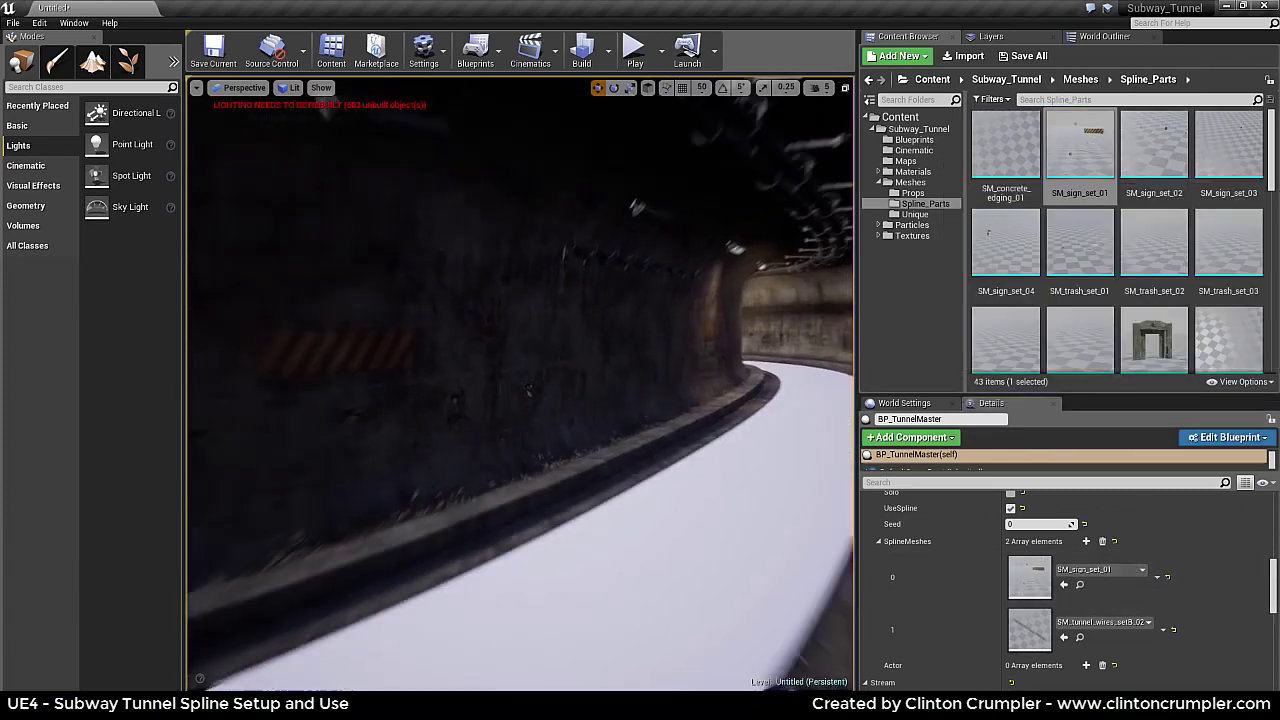
pyautogui.click(1161, 170)
pyautogui.click(1063, 641)
# Step: Check the signs along the tunnel walls and add three empty SplineMeshes elements to component 4
pyautogui.moveTo(706, 480); pyautogui.dragTo(450, 495, button='right')
pyautogui.moveTo(600, 455); pyautogui.dragTo(595, 450, button='right')
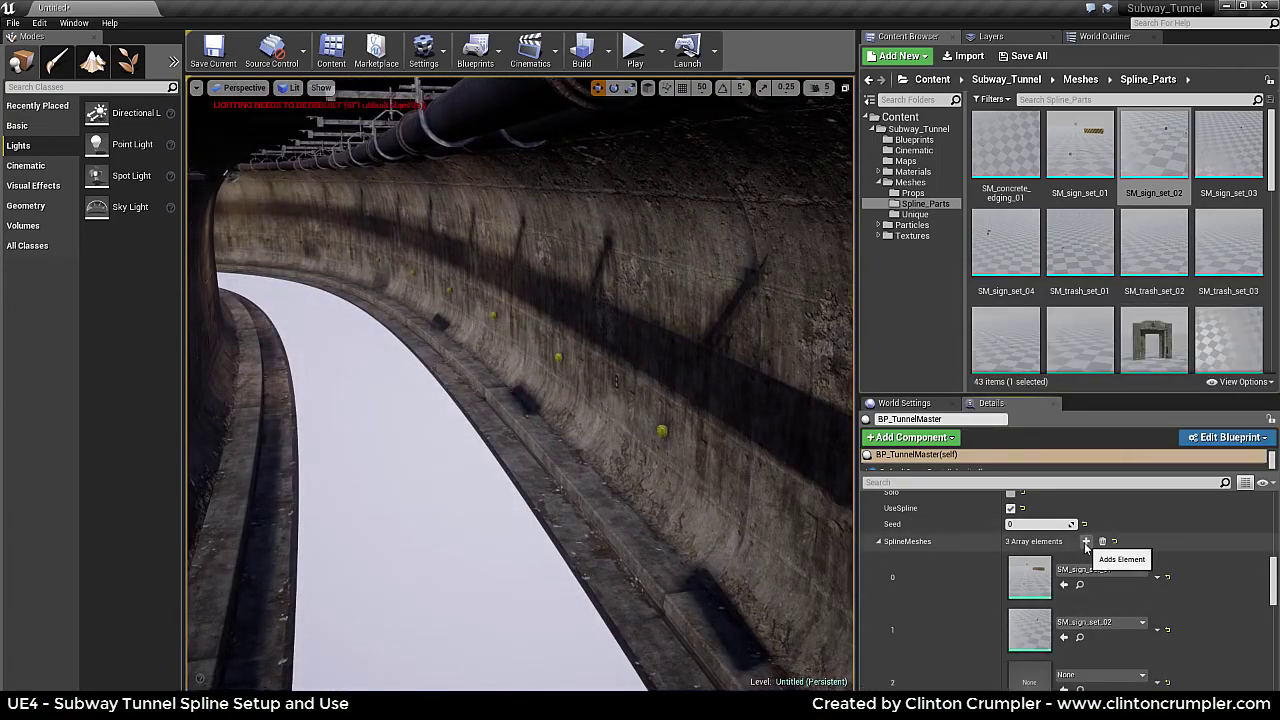
pyautogui.scroll(-3, 1010, 560)
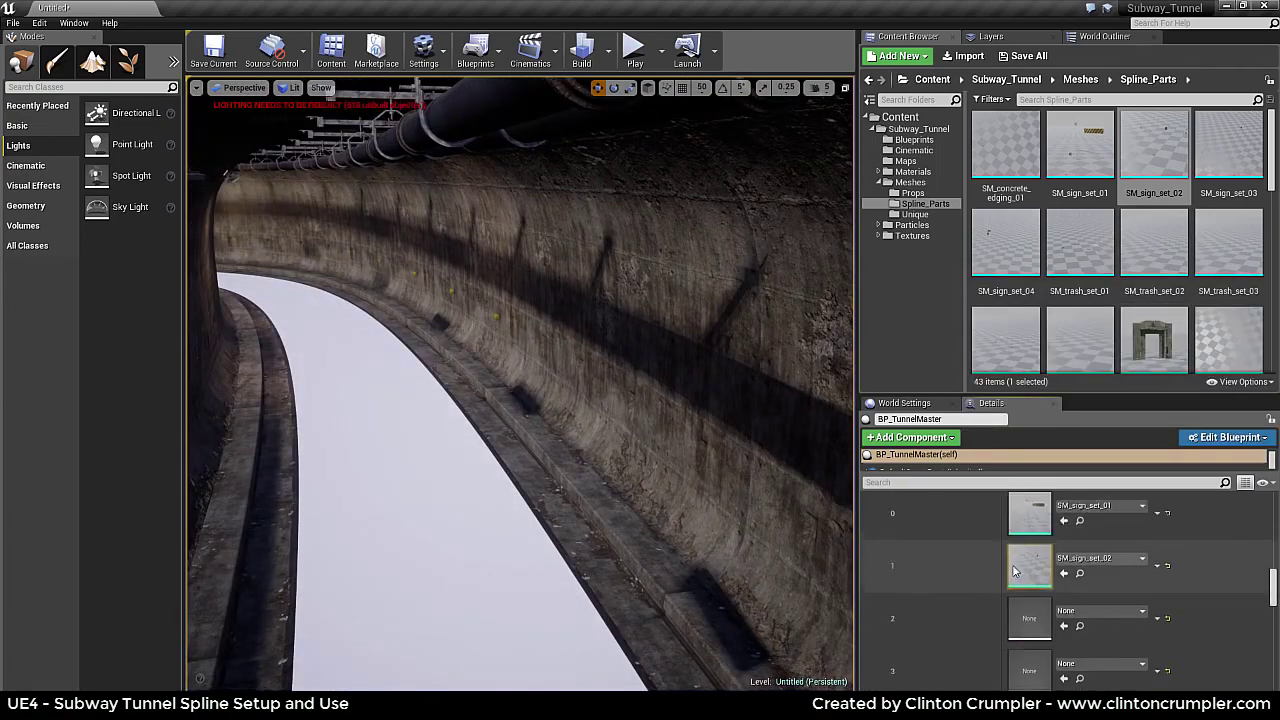
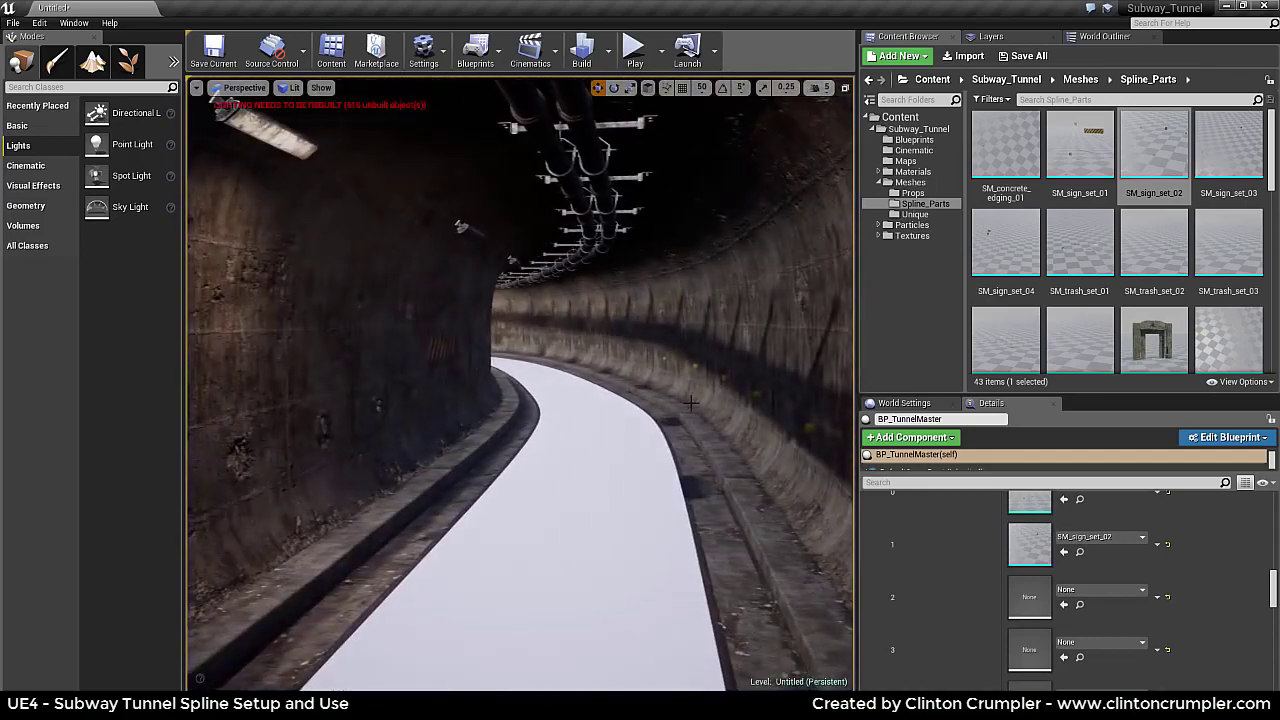
# Step: Leave game view and examine the whole tunnel curve from outside and above
pyautogui.press('g')
pyautogui.scroll(5, 1092, 571)
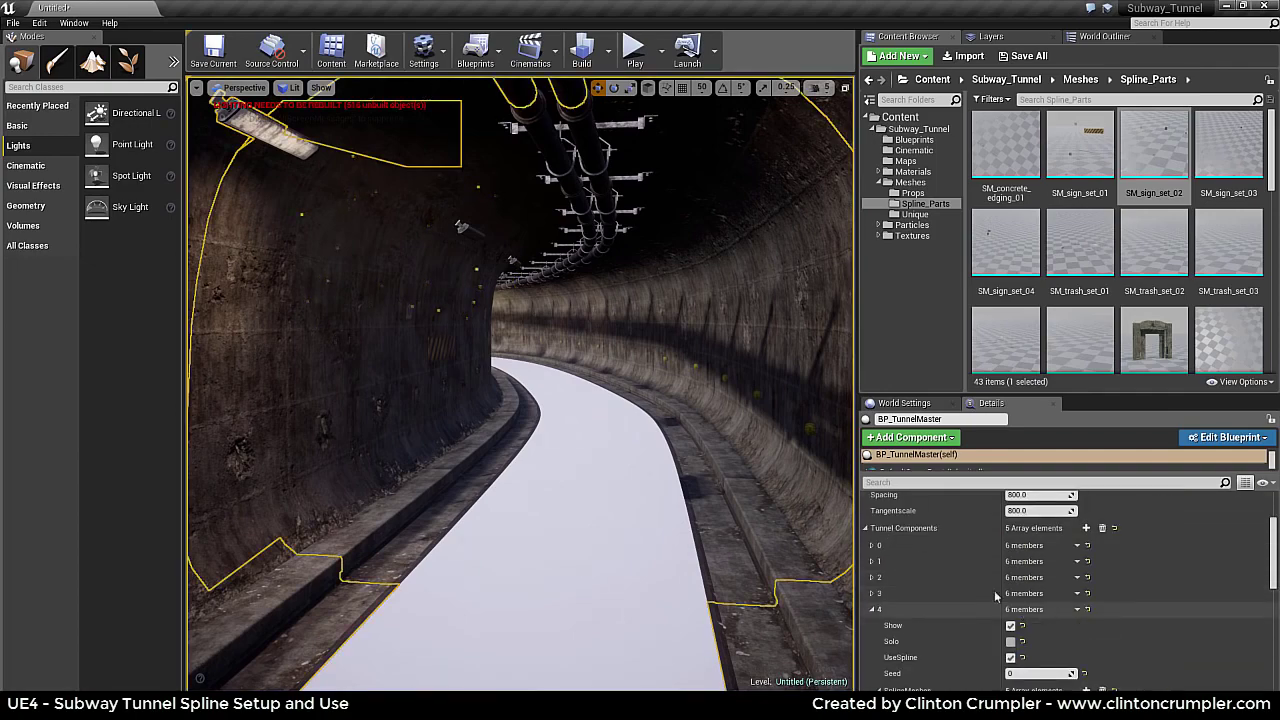
pyautogui.moveTo(657, 443); pyautogui.dragTo(562, 470, button='right')
pyautogui.press('s')
pyautogui.moveTo(644, 398); pyautogui.dragTo(652, 502, button='right')
pyautogui.press('w')
pyautogui.press('s')
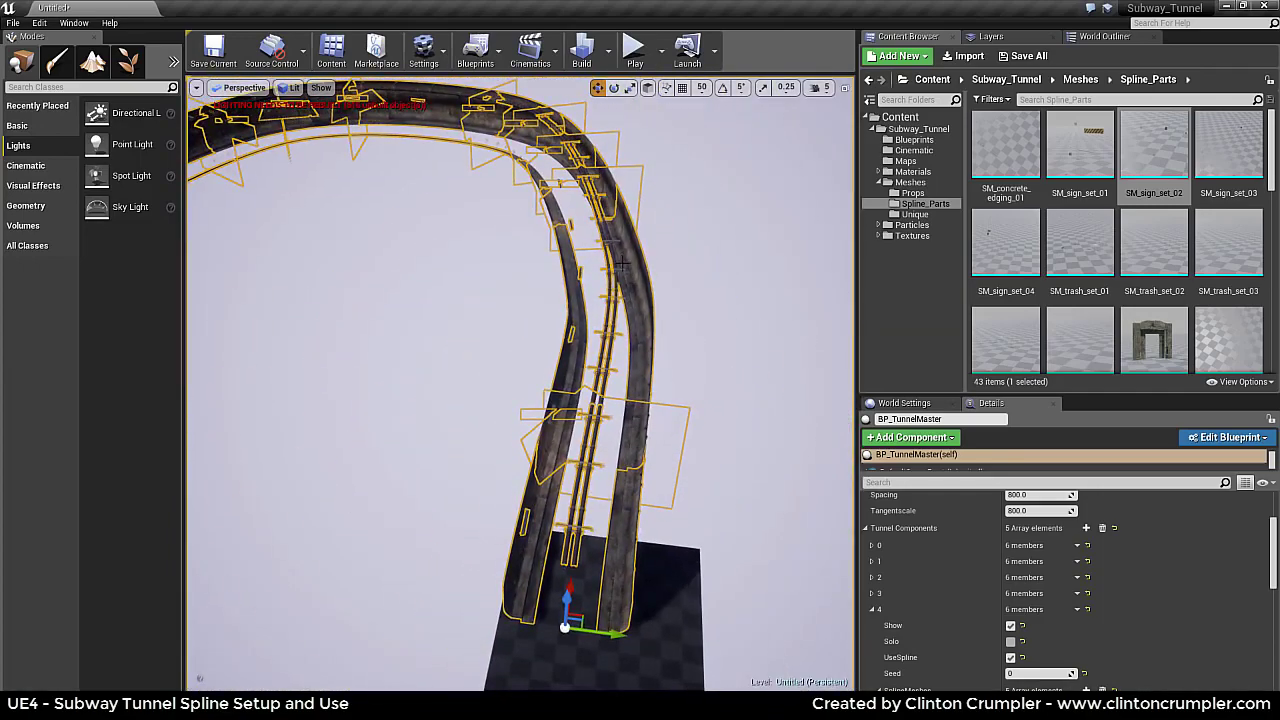
# Step: Show the tunnel's spline points, select the one midway along the curve and review component 4's settings
pyautogui.press('g')
pyautogui.click(605, 307)
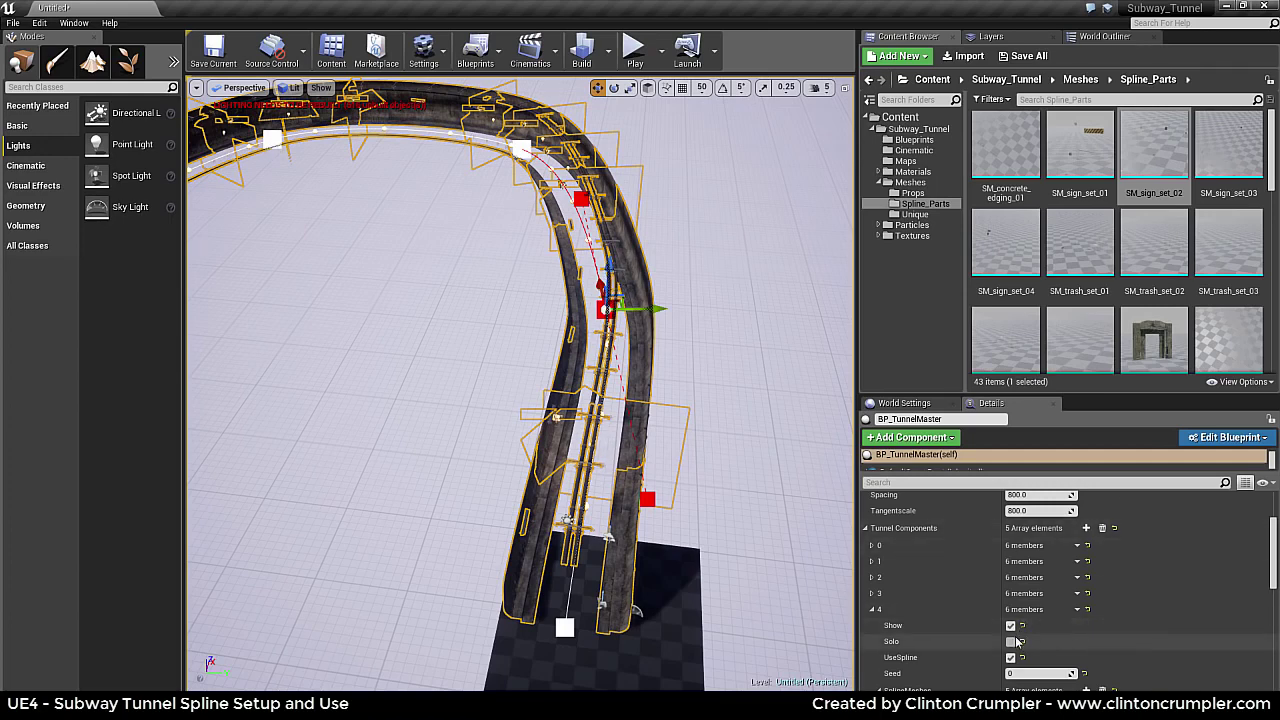
pyautogui.scroll(-2, 1028, 648)
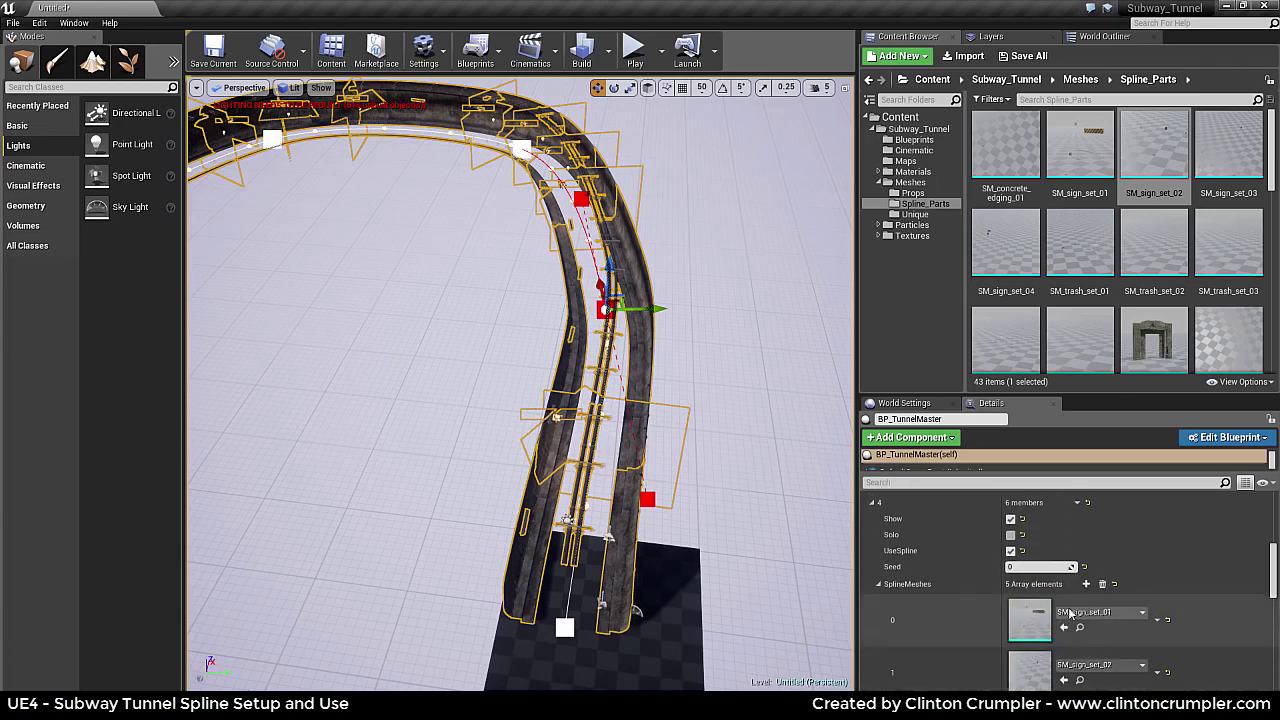
pyautogui.scroll(3, 954, 595)
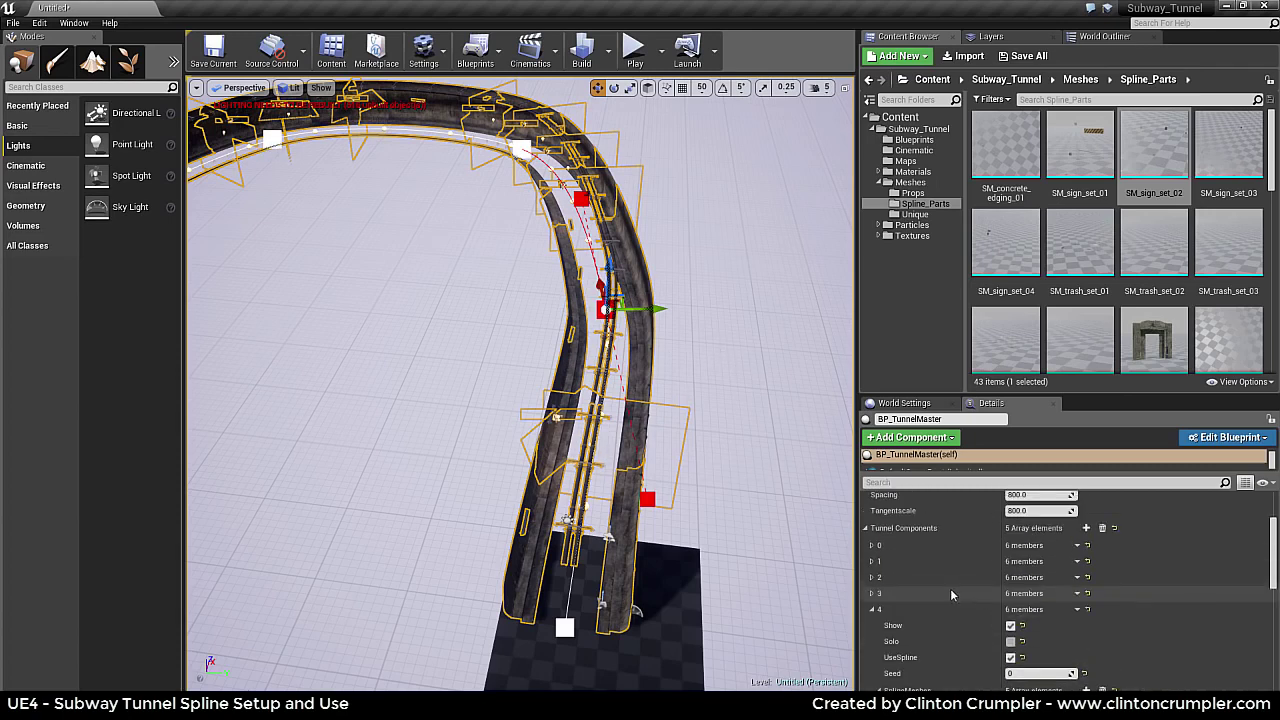
# Step: Expand tunnel component 0 with its spline mesh and solo it so only the tunnel walls show
pyautogui.click(872, 568)
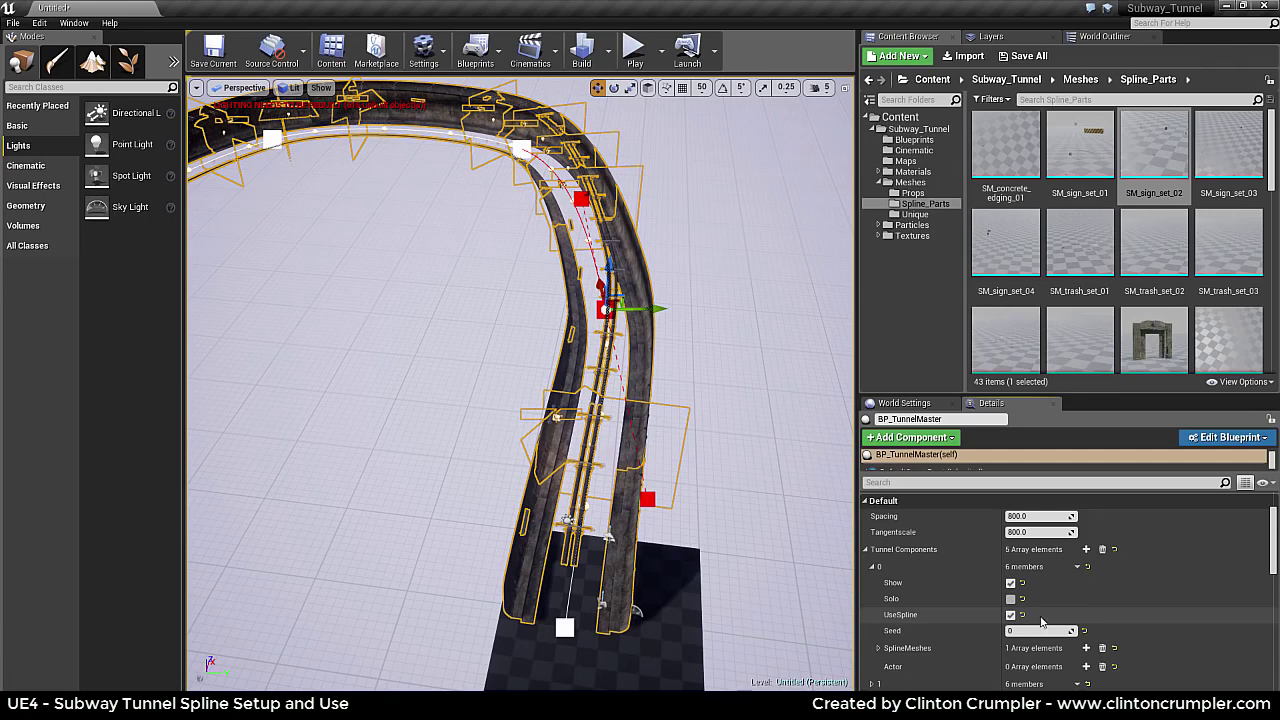
pyautogui.scroll(-2, 885, 565)
pyautogui.click(878, 541)
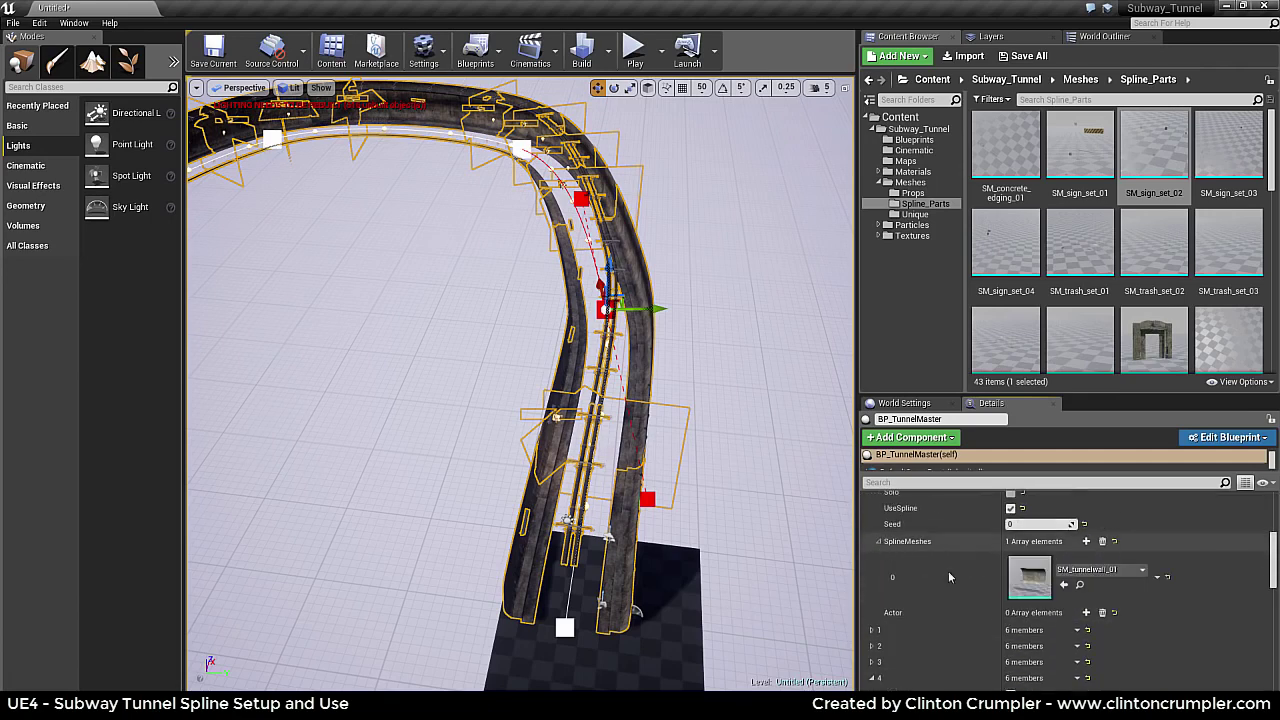
pyautogui.scroll(1, 1040, 560)
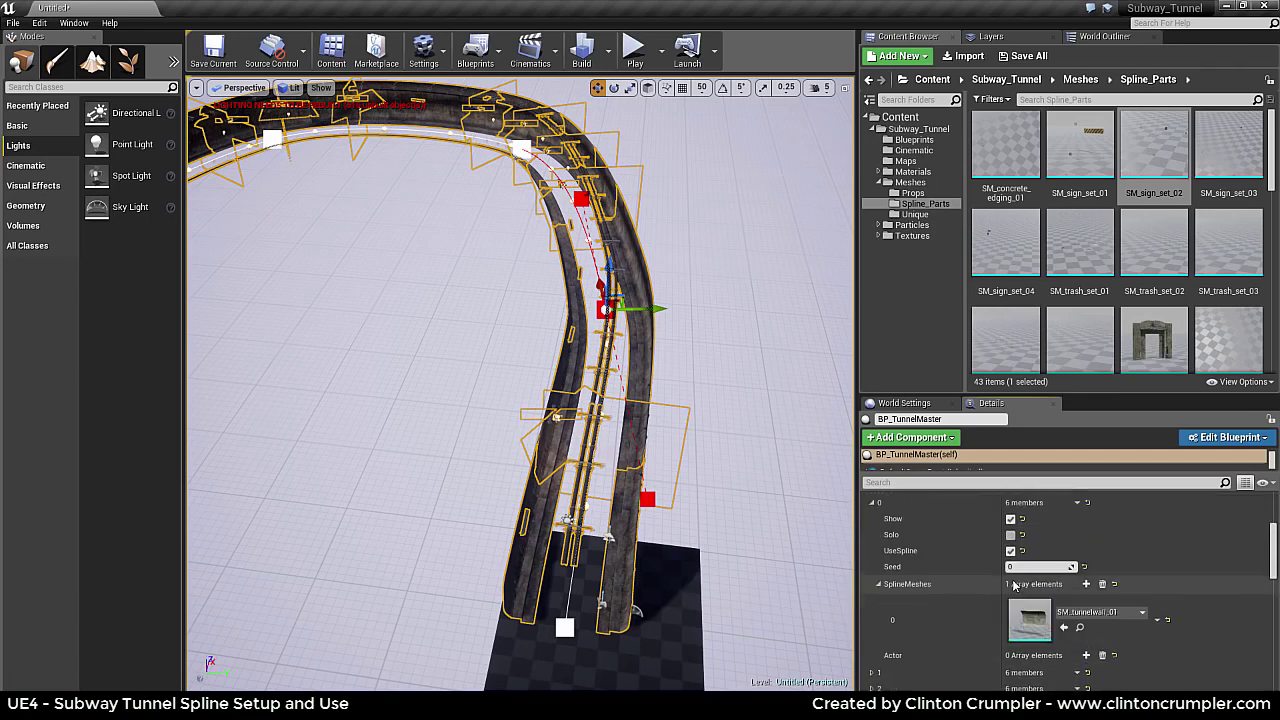
pyautogui.click(1011, 536)
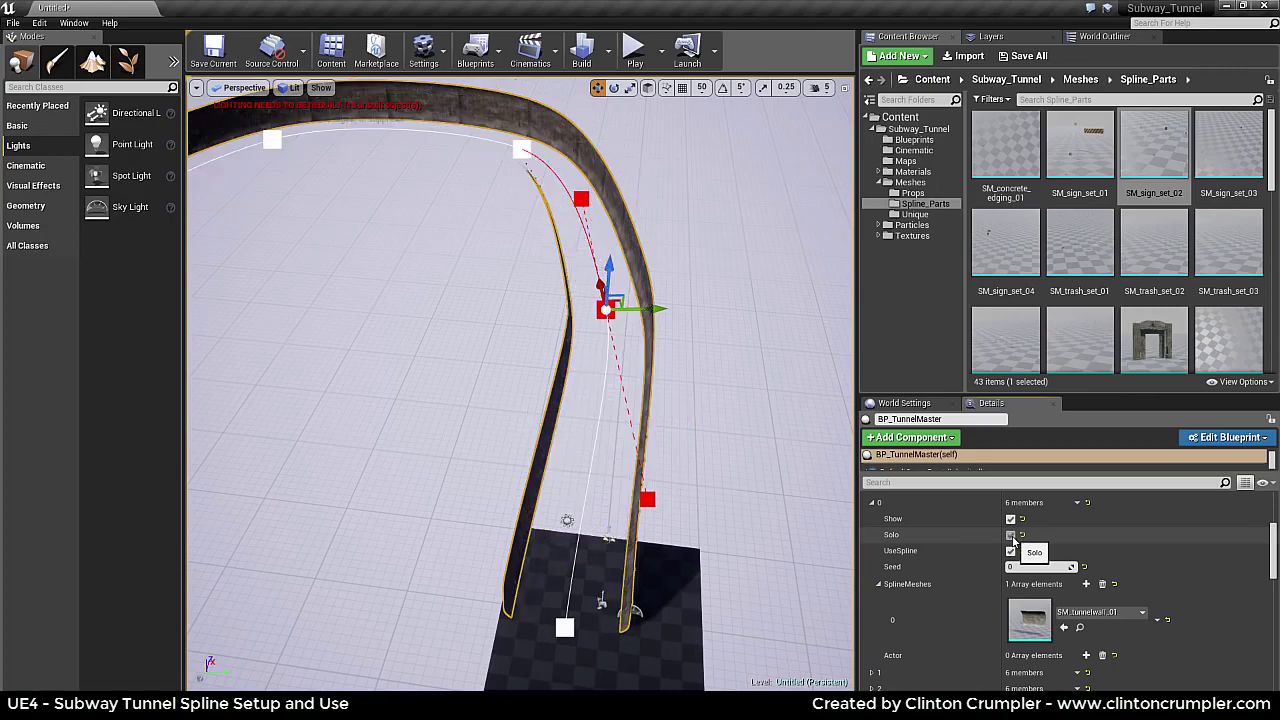
# Step: Move two spline points to reshape the soloed tunnel walls into a winding bend, and select the nearer point
pyautogui.moveTo(700, 450); pyautogui.dragTo(590, 337, button='right')
pyautogui.moveTo(355, 243); pyautogui.dragTo(335, 245, button='right')
pyautogui.moveTo(480, 319)
pyautogui.mouseDown()
pyautogui.moveTo(603, 325)
pyautogui.moveTo(410, 330)
pyautogui.moveTo(690, 305)
pyautogui.moveTo(503, 325)
pyautogui.mouseUp()
pyautogui.click(365, 169)
pyautogui.moveTo(368, 172); pyautogui.dragTo(325, 160, button='right')
pyautogui.moveTo(510, 169); pyautogui.dragTo(672, 122)
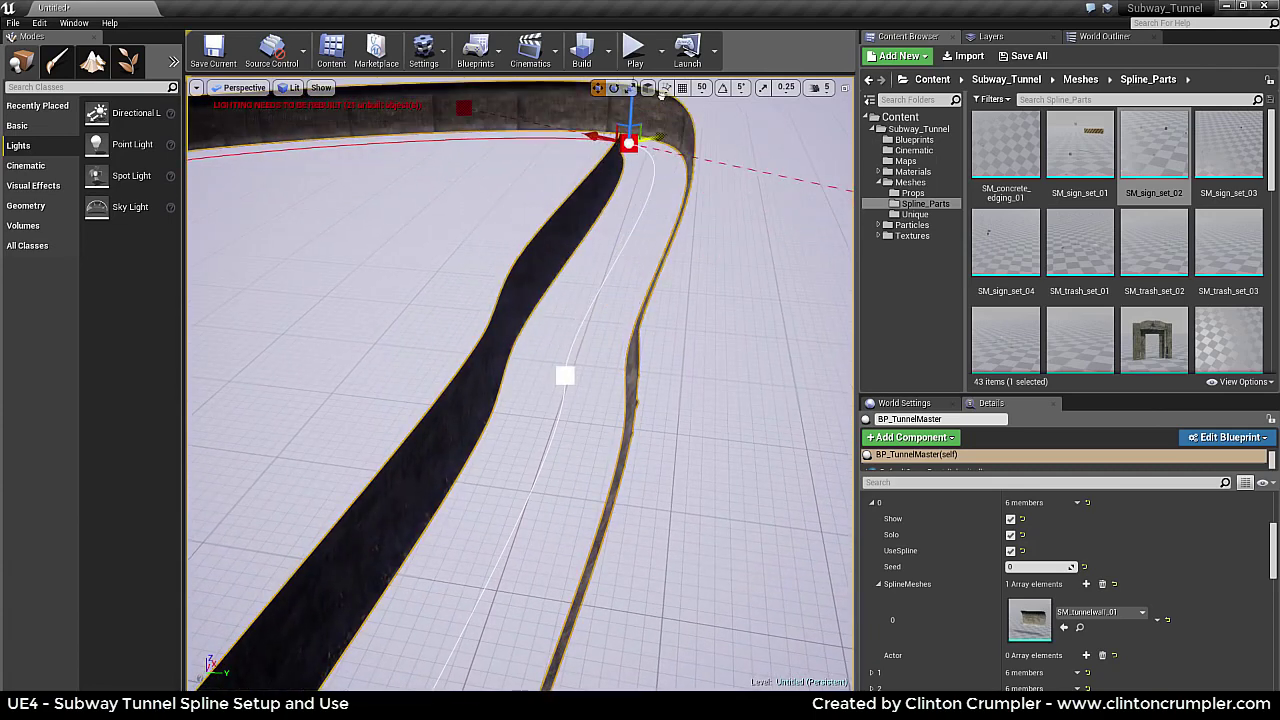
pyautogui.click(565, 375)
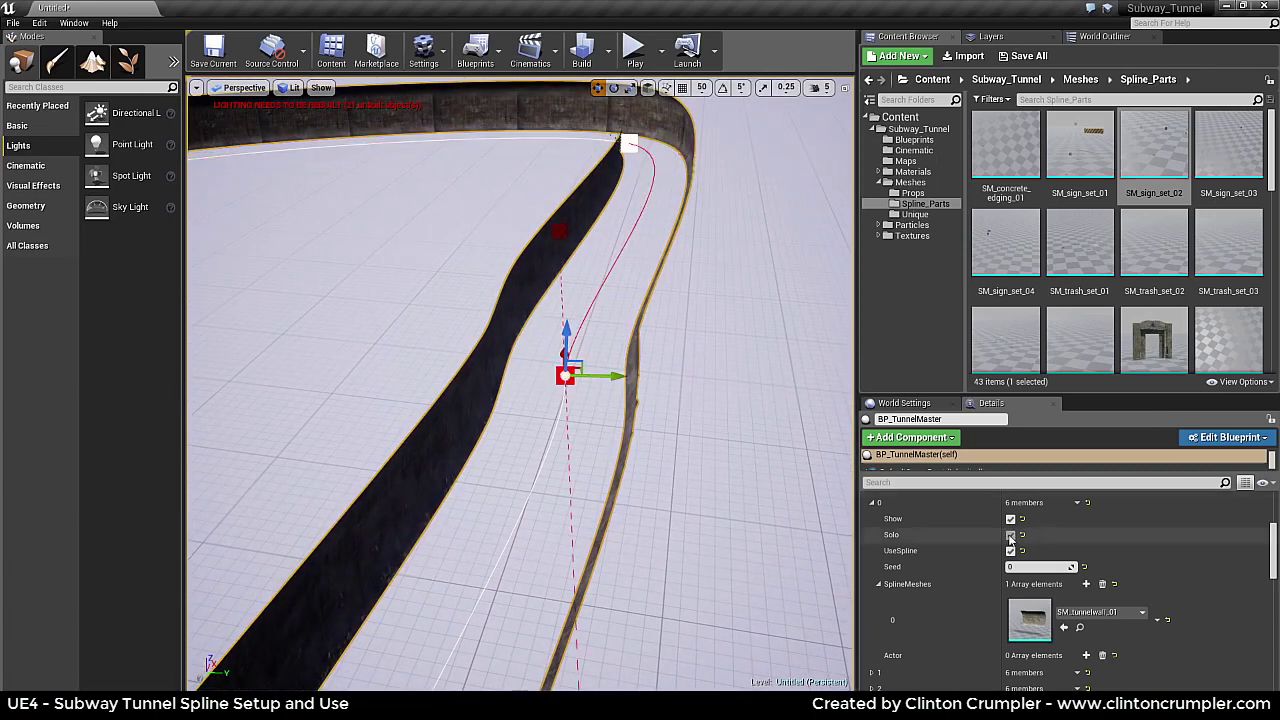
# Step: Turn off solo on component 0 and solo component 4 so only the signs show
pyautogui.moveTo(700, 440); pyautogui.dragTo(722, 316, button='right')
pyautogui.press('w')
pyautogui.press('s')
pyautogui.scroll(-5, 1066, 583)
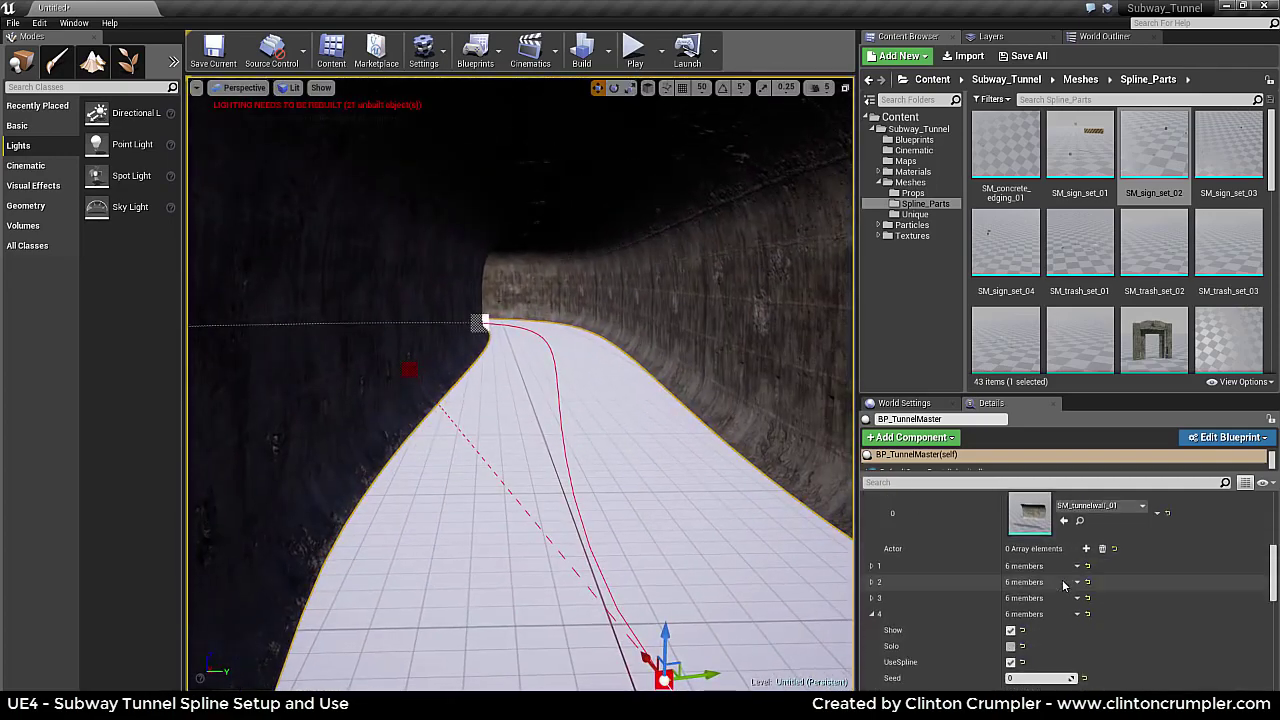
pyautogui.scroll(-5, 1040, 660)
pyautogui.scroll(-3, 1045, 610)
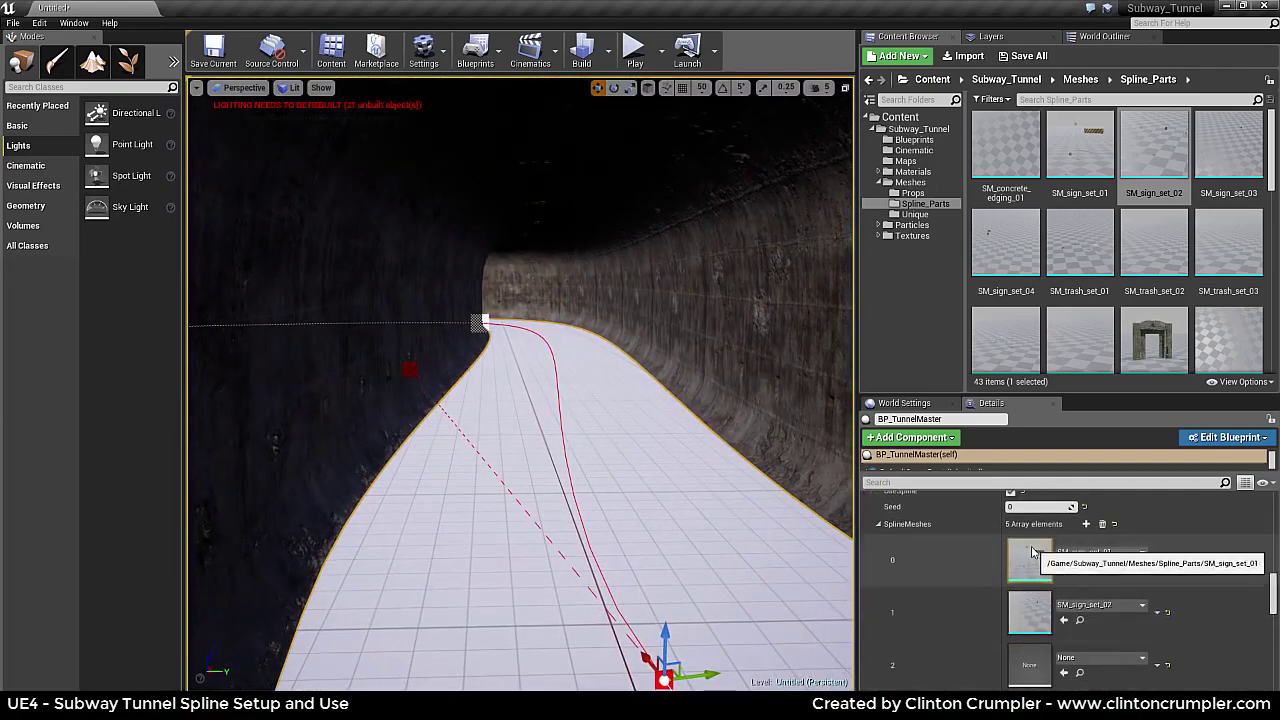
pyautogui.scroll(2, 1033, 572)
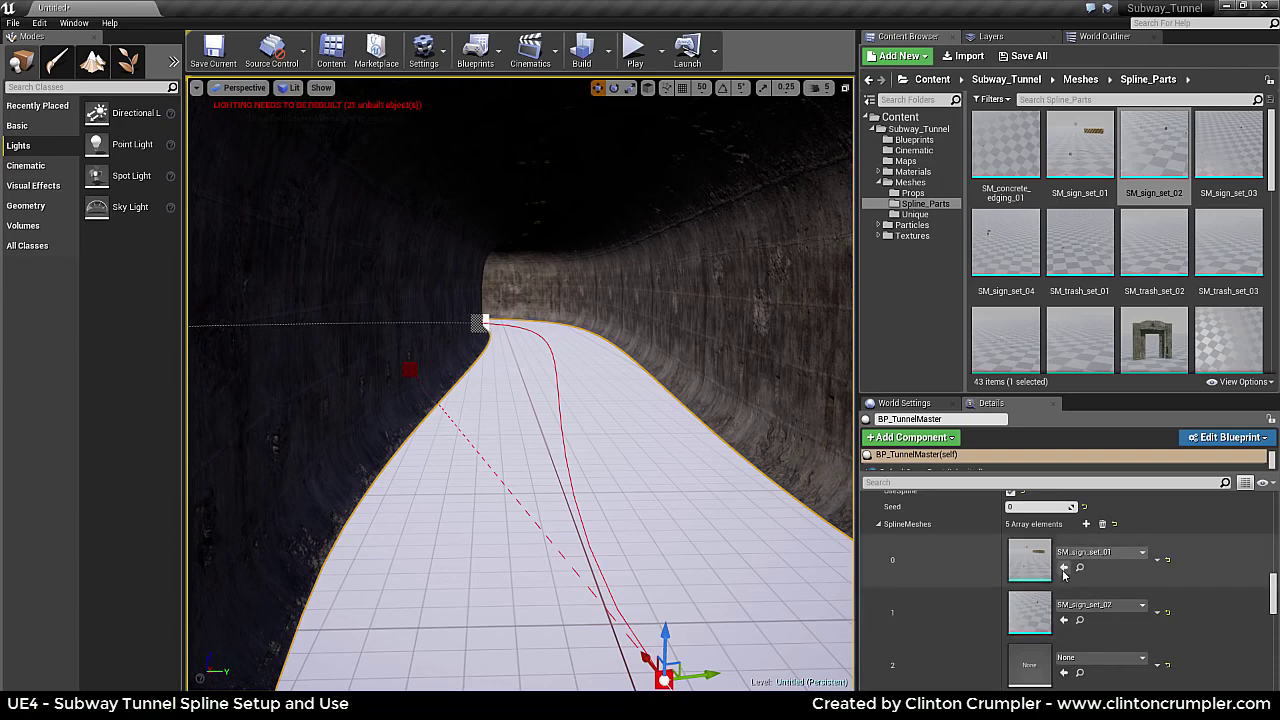
pyautogui.scroll(2, 1020, 545)
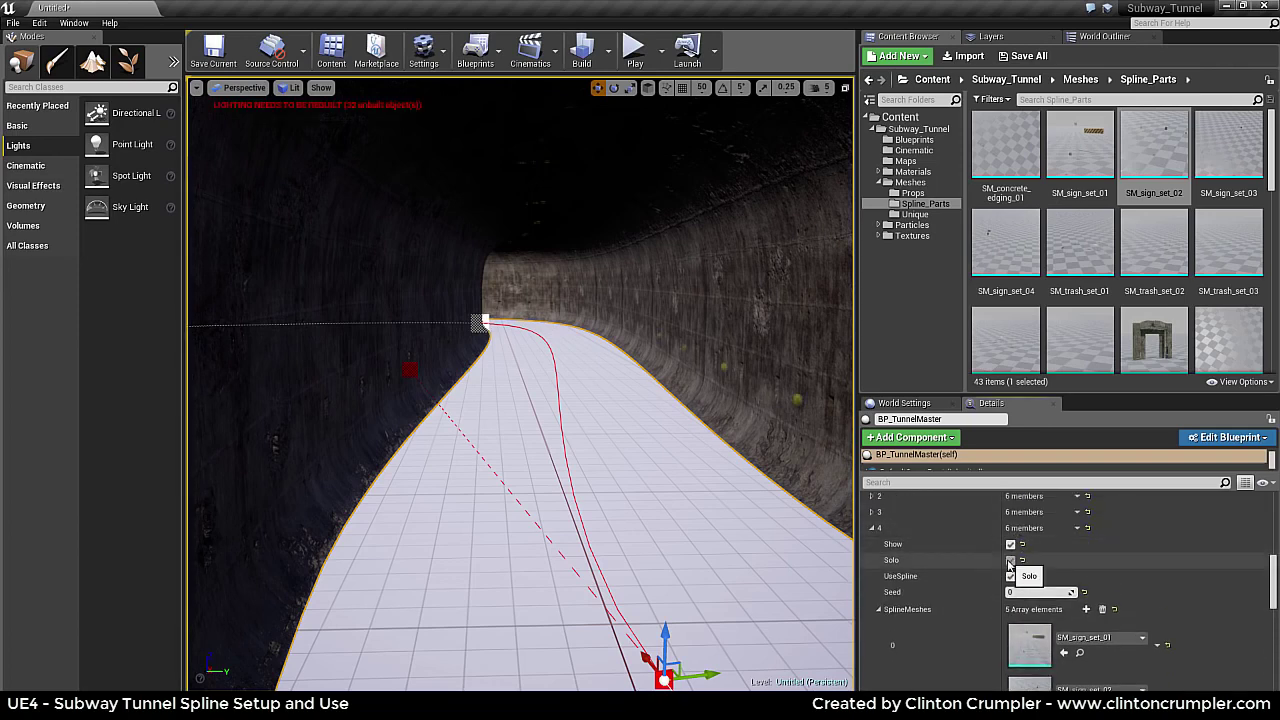
pyautogui.scroll(5, 1009, 565)
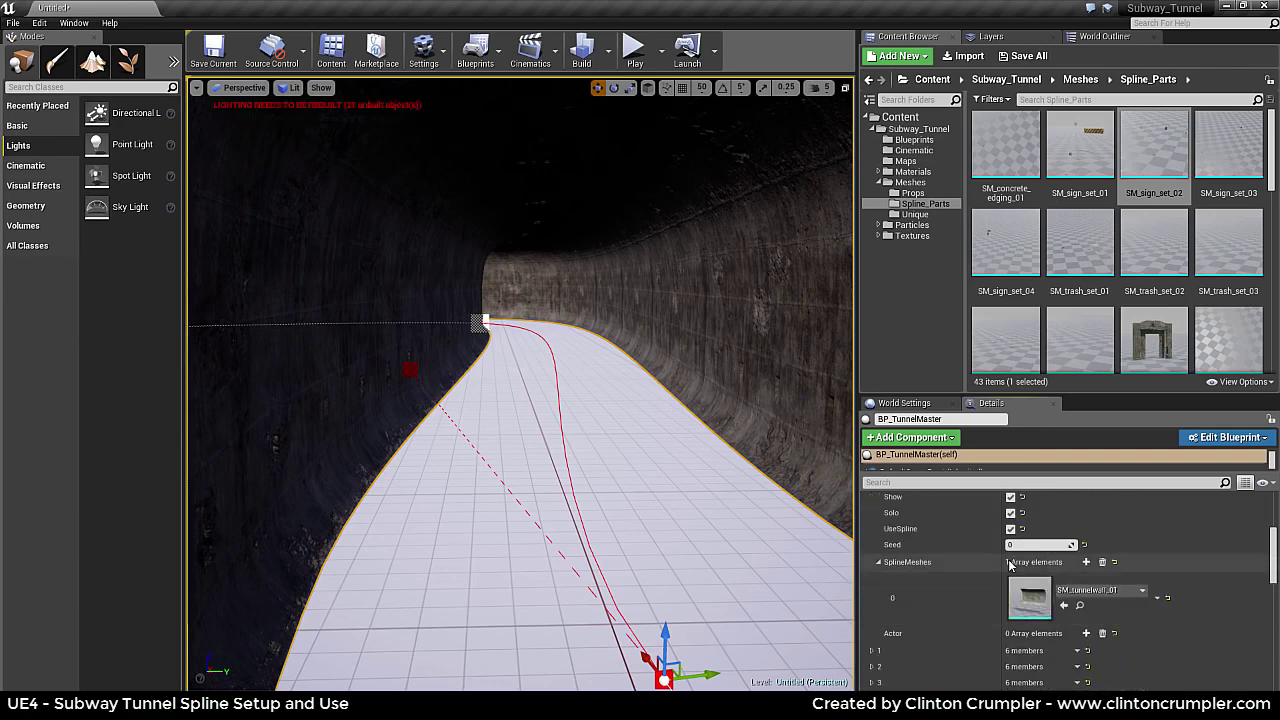
pyautogui.click(1011, 578)
pyautogui.scroll(-4, 1012, 579)
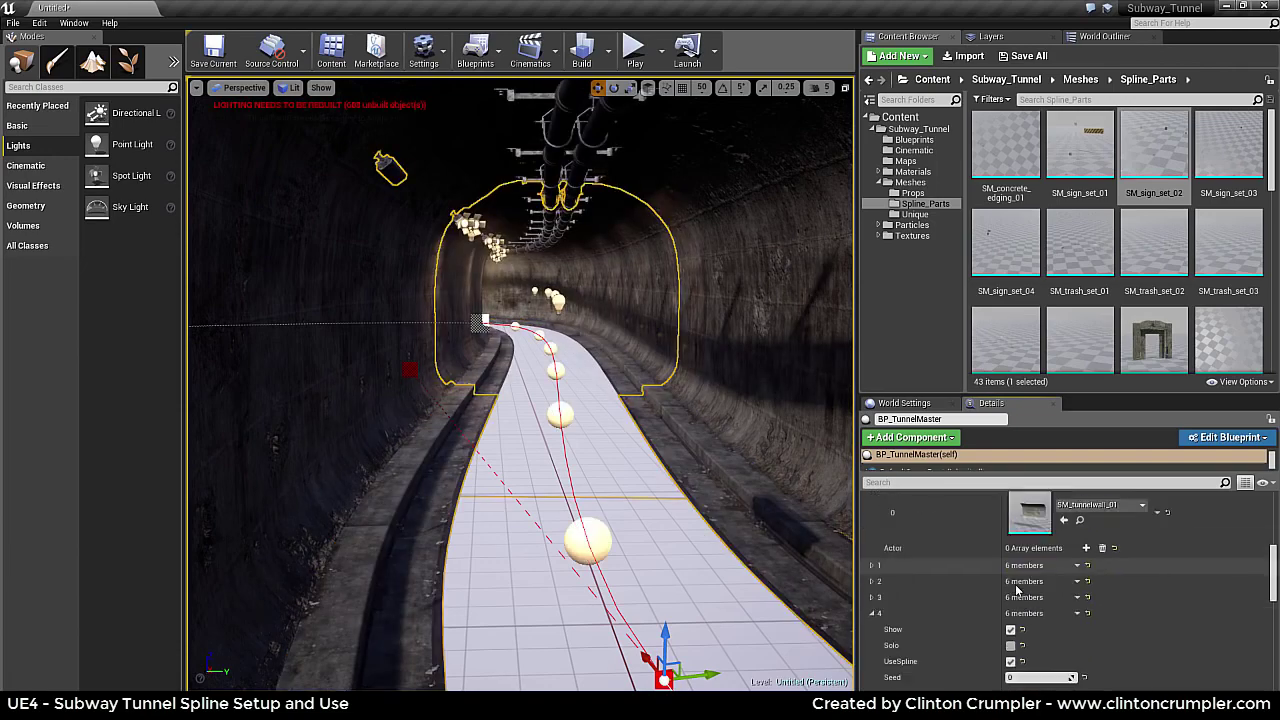
pyautogui.click(1011, 561)
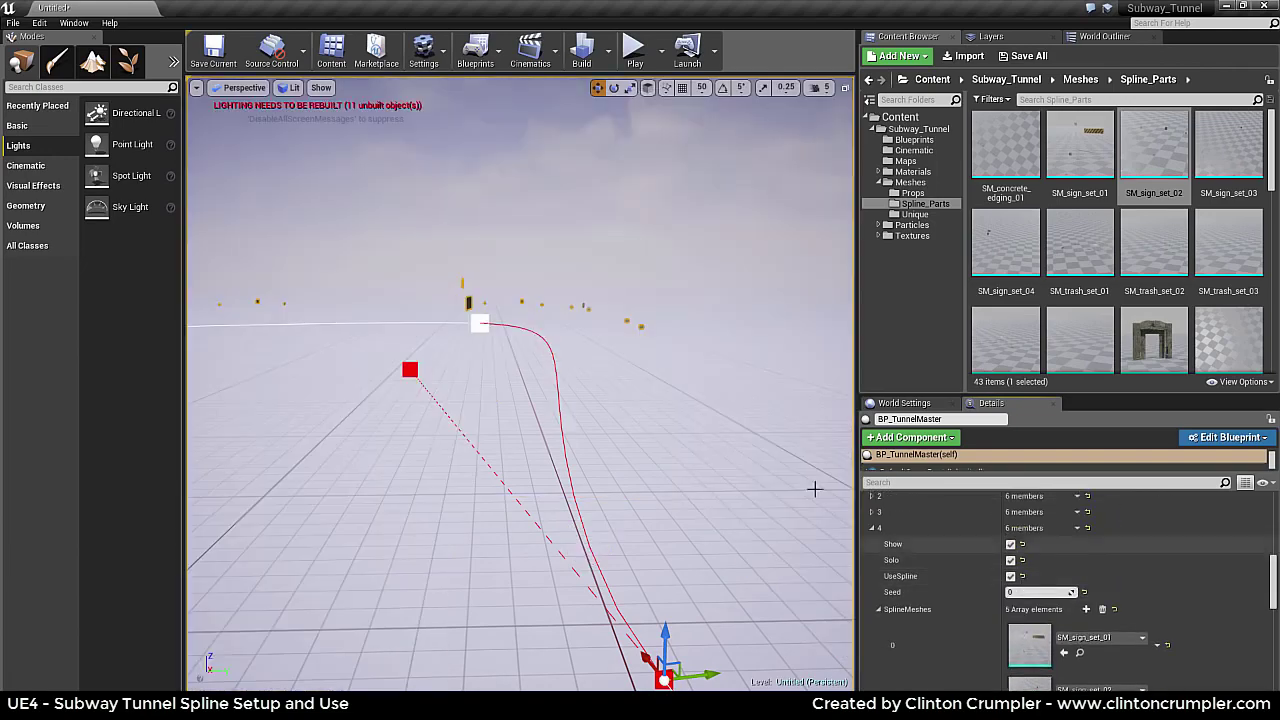
# Step: Add three empty elements to component 3's SplineMeshes array to space out the ceiling pipes
pyautogui.moveTo(520, 384); pyautogui.dragTo(520, 526, button='right')
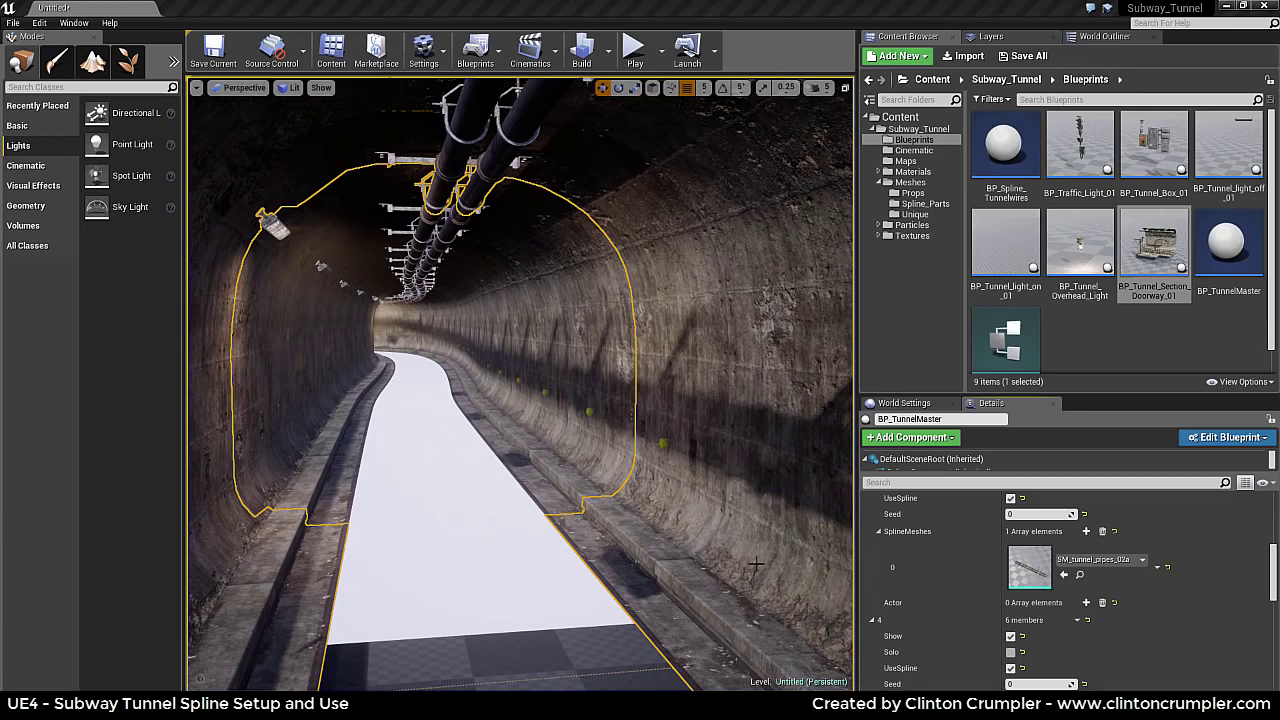
pyautogui.moveTo(547, 439); pyautogui.dragTo(473, 424, button='right')
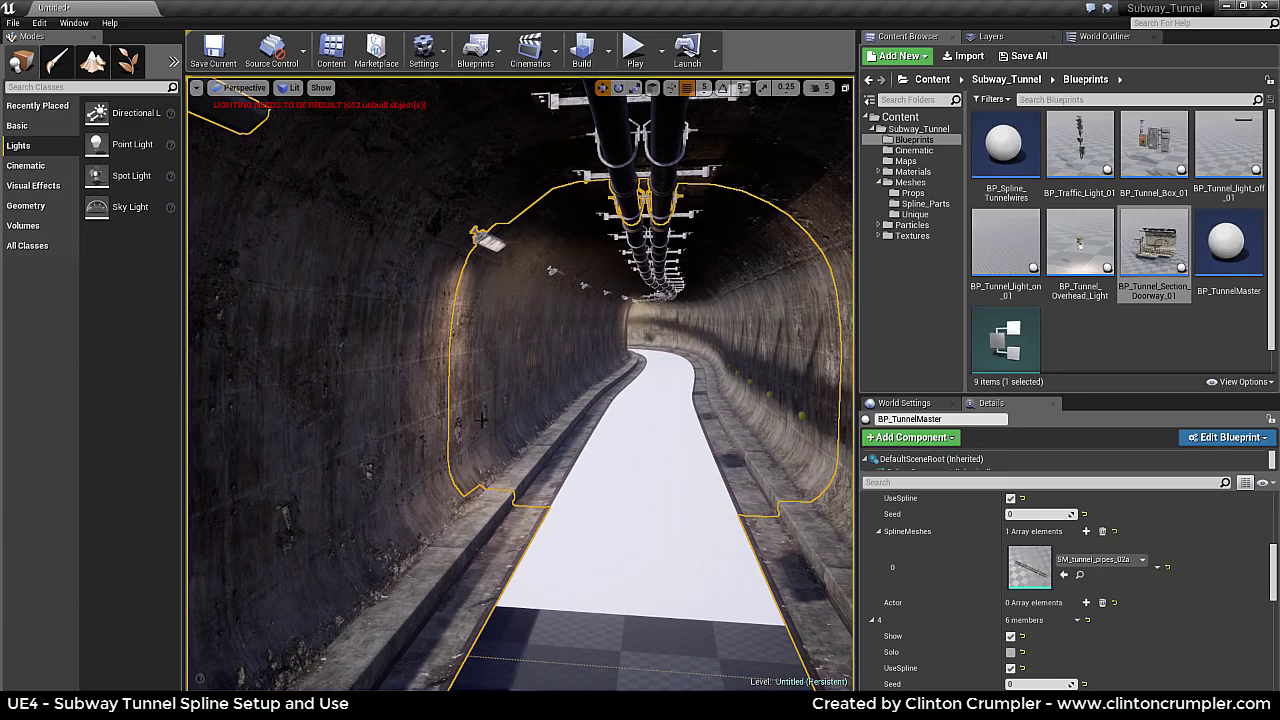
pyautogui.click(1086, 532)
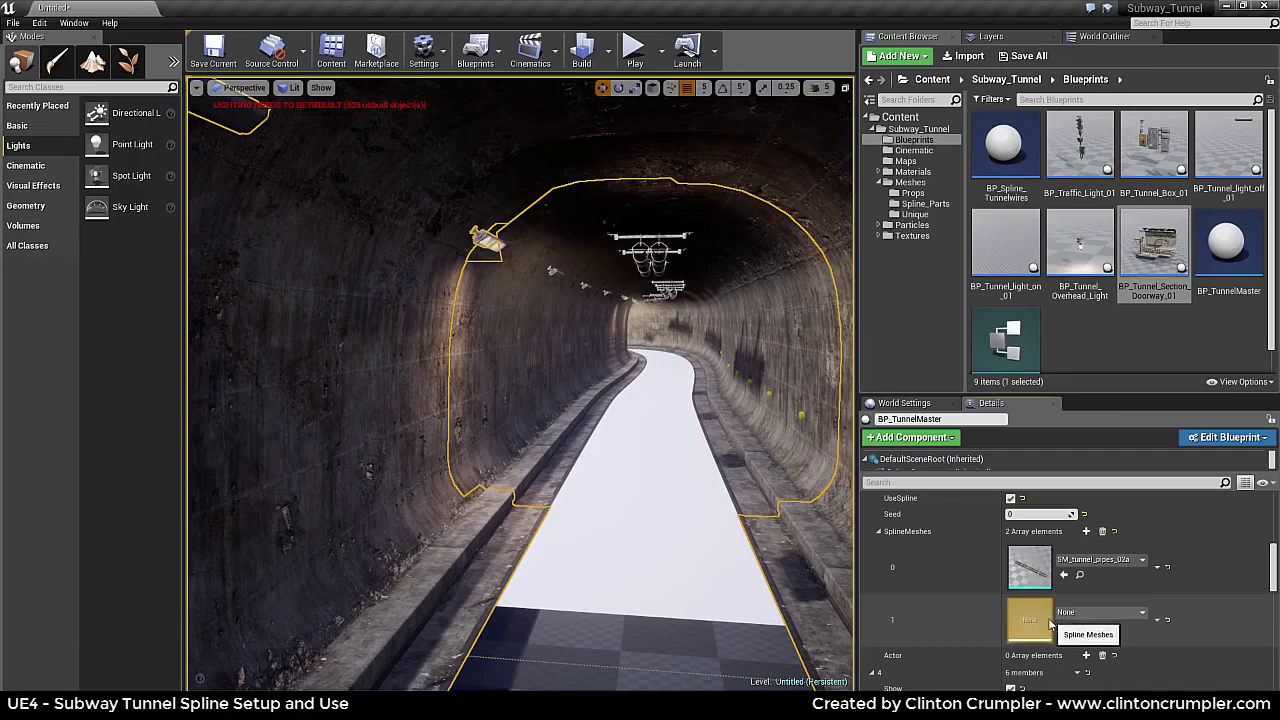
pyautogui.moveTo(694, 549); pyautogui.dragTo(728, 520, button='right')
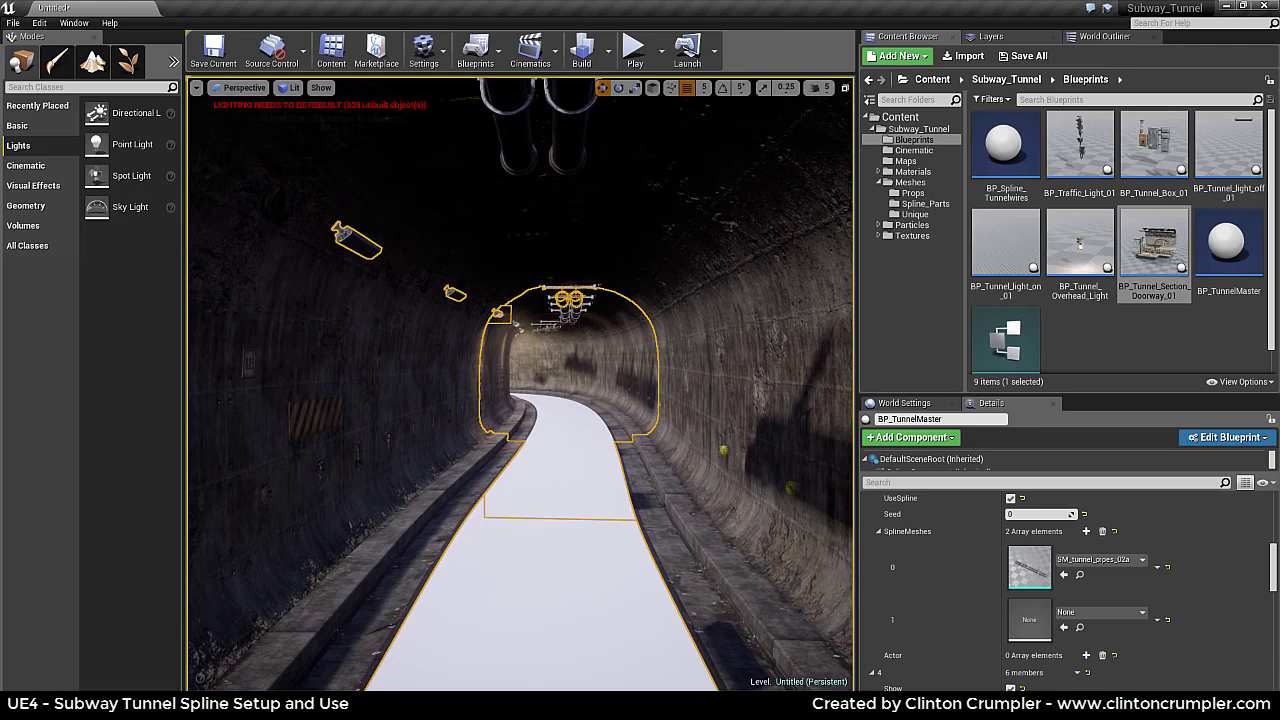
pyautogui.click(1087, 532)
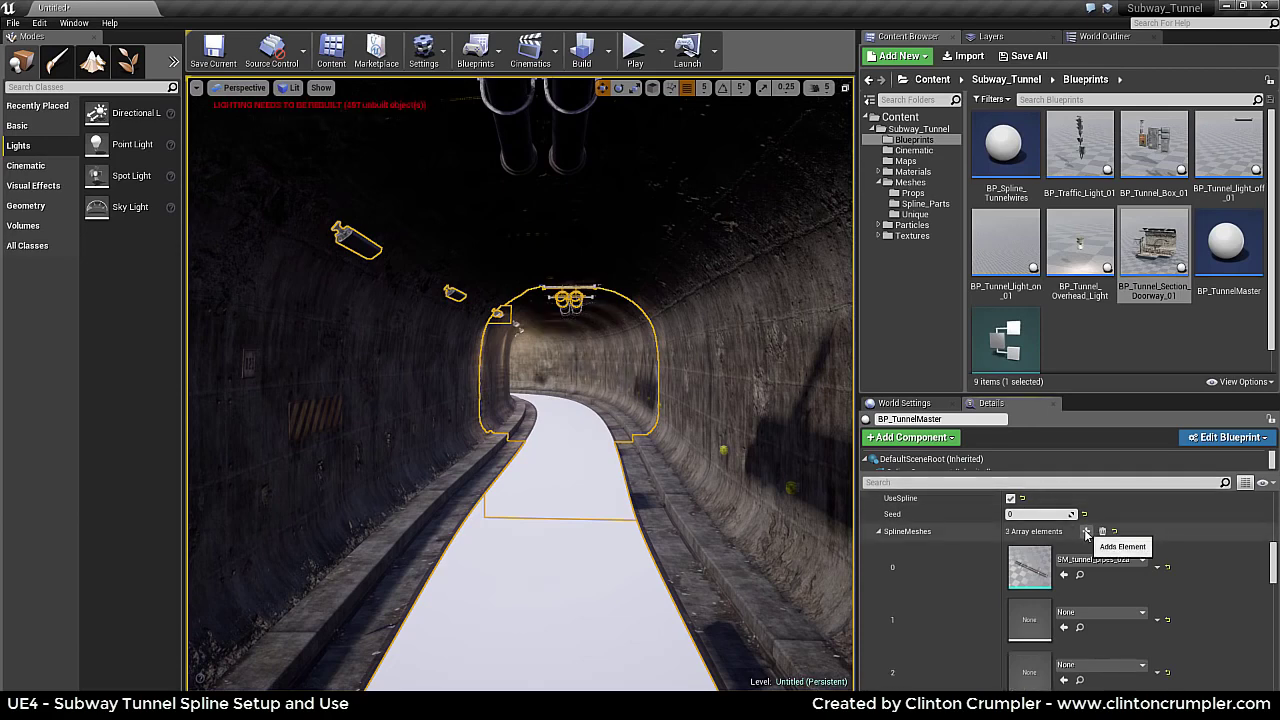
pyautogui.click(1087, 532)
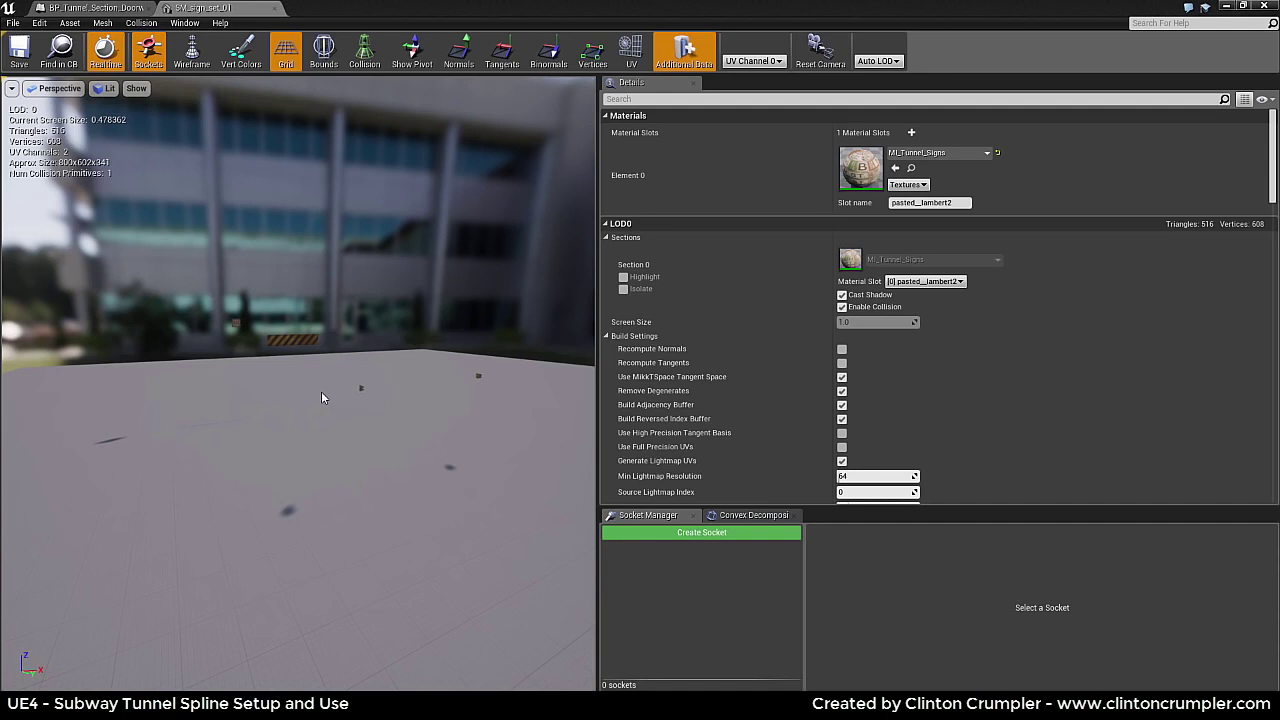
# Step: Inspect the placement of the individual signs in the SM_sign_set_01 static mesh from several angles
pyautogui.moveTo(321, 391); pyautogui.dragTo(530, 361, button='right')
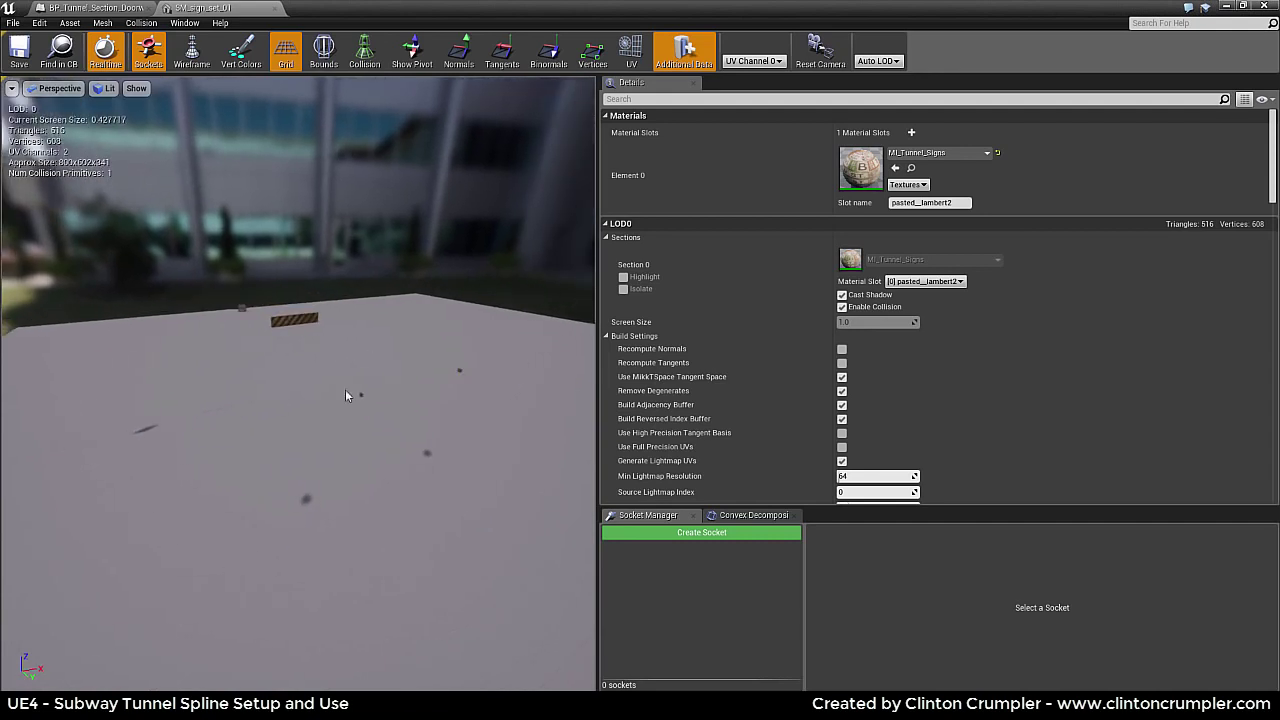
pyautogui.moveTo(434, 400); pyautogui.dragTo(580, 500, button='right')
pyautogui.moveTo(390, 440); pyautogui.dragTo(289, 292, button='right')
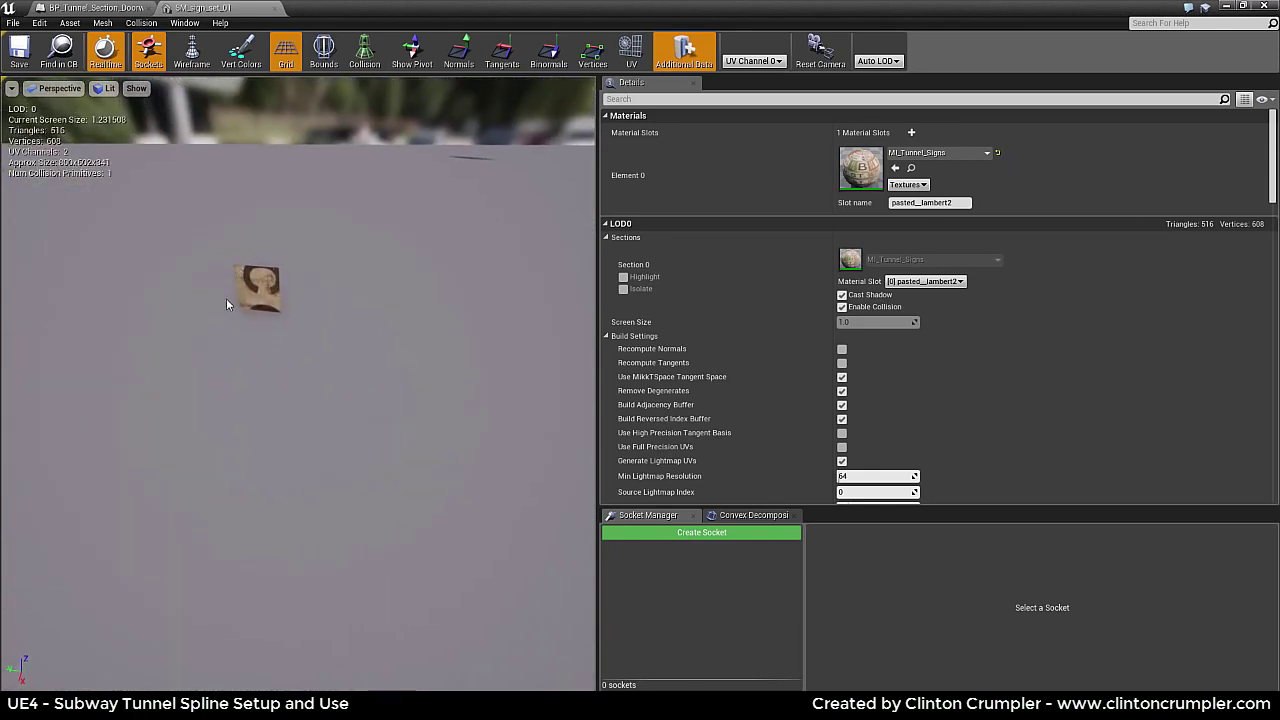
pyautogui.moveTo(271, 305); pyautogui.dragTo(303, 571, button='right')
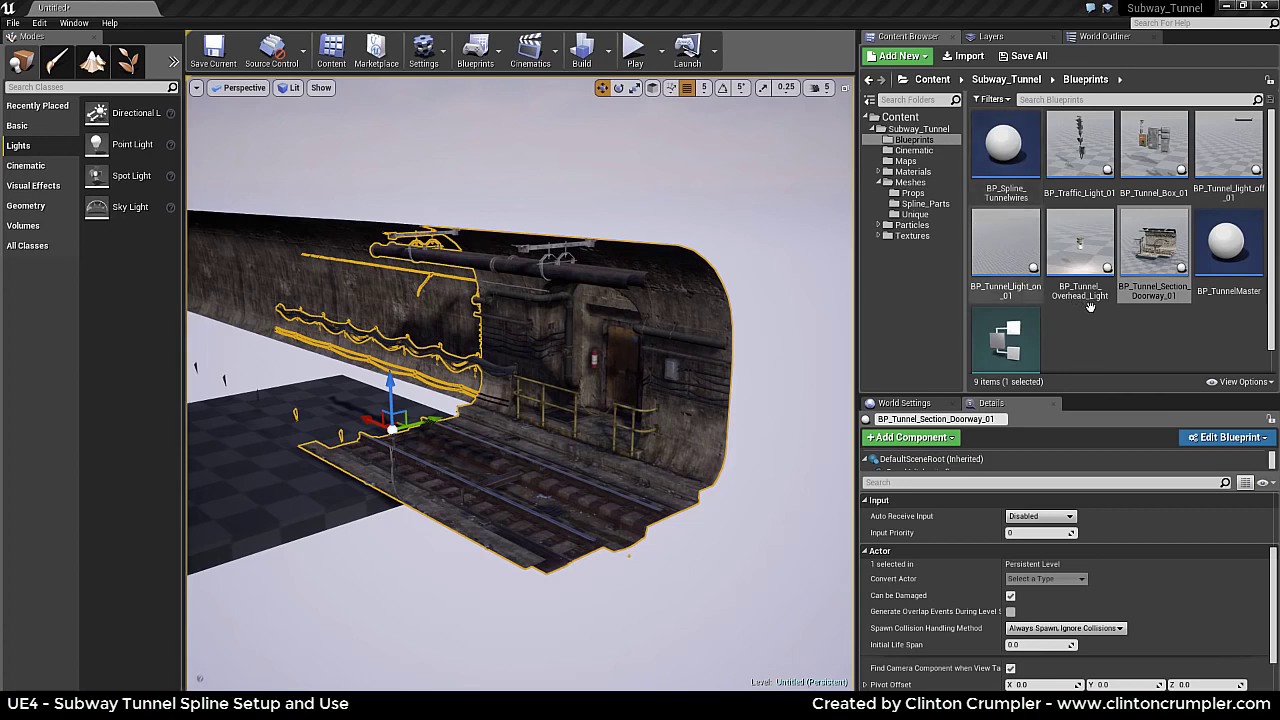
# Step: Open the BP_Tunnel_Section_Doorway_01 blueprint and examine its assembled section, including the SM_tunnel_door_01 and SM_wallboxes_set_02 components
pyautogui.moveTo(1145, 293)
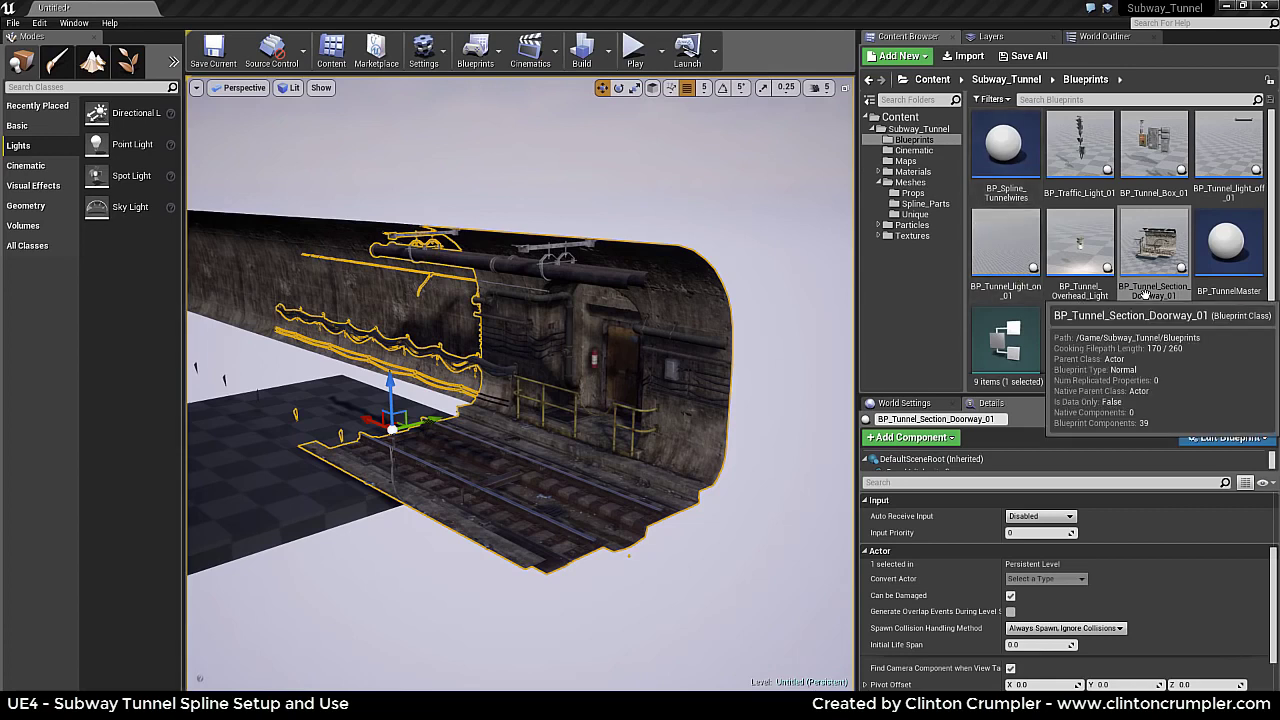
pyautogui.doubleClick(1145, 290)
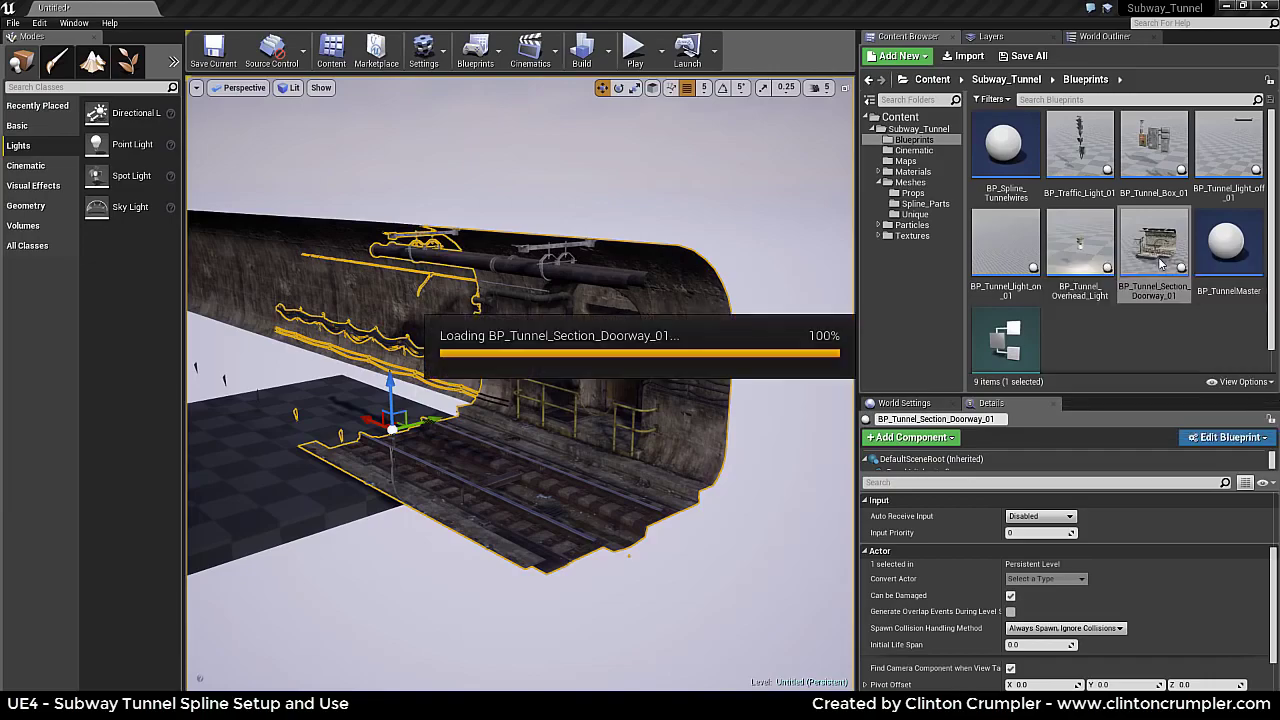
pyautogui.click(231, 83)
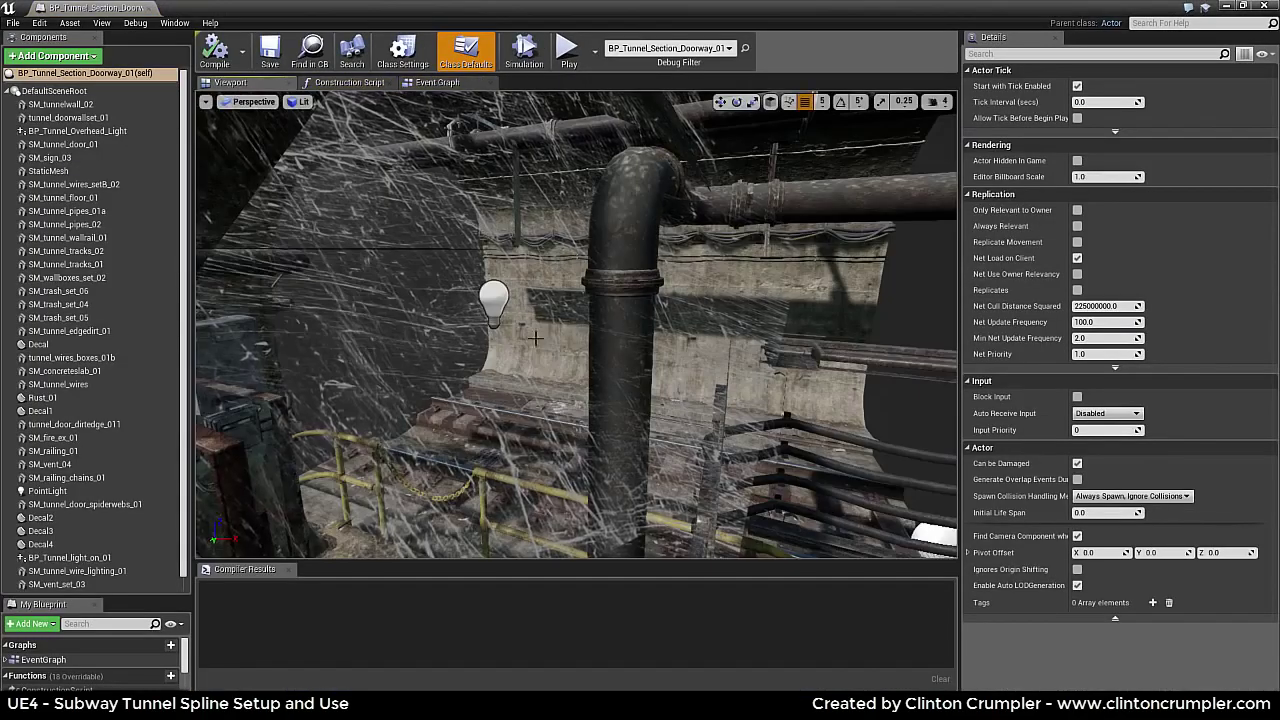
pyautogui.moveTo(517, 328); pyautogui.dragTo(617, 328, button='right')
pyautogui.moveTo(643, 371); pyautogui.dragTo(460, 374, button='right')
pyautogui.press('s')
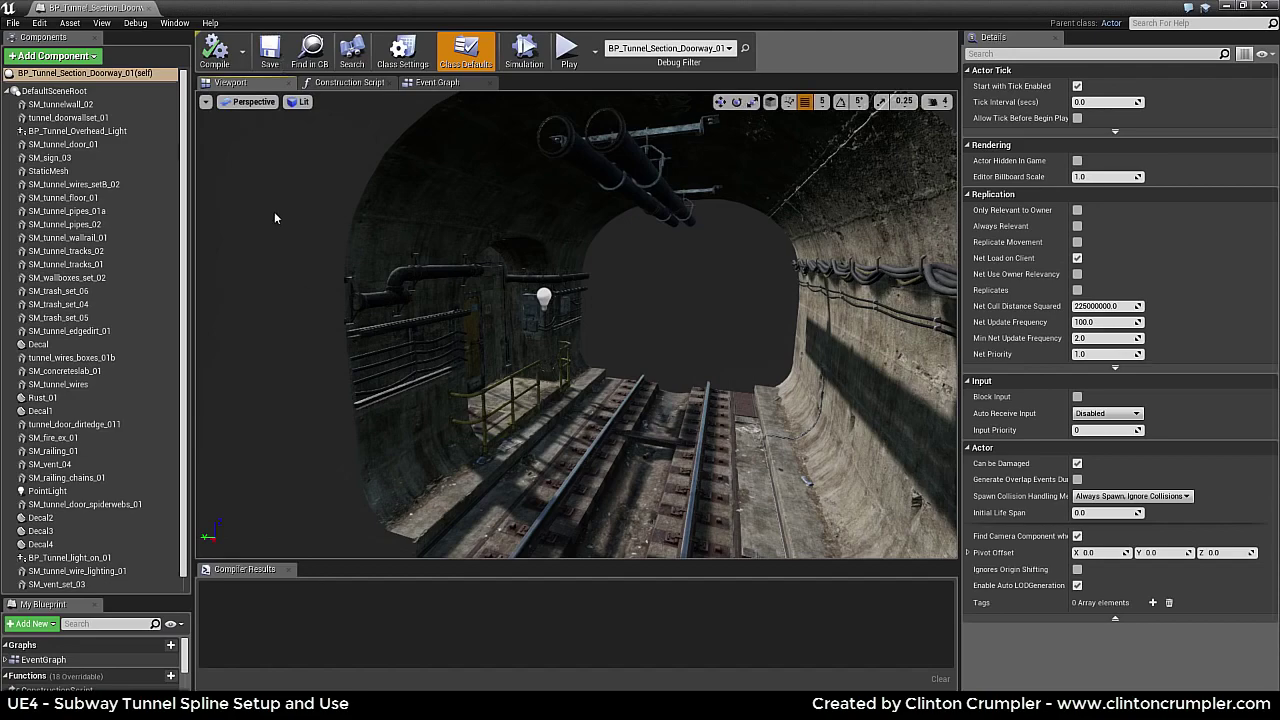
pyautogui.click(62, 144)
pyautogui.click(66, 277)
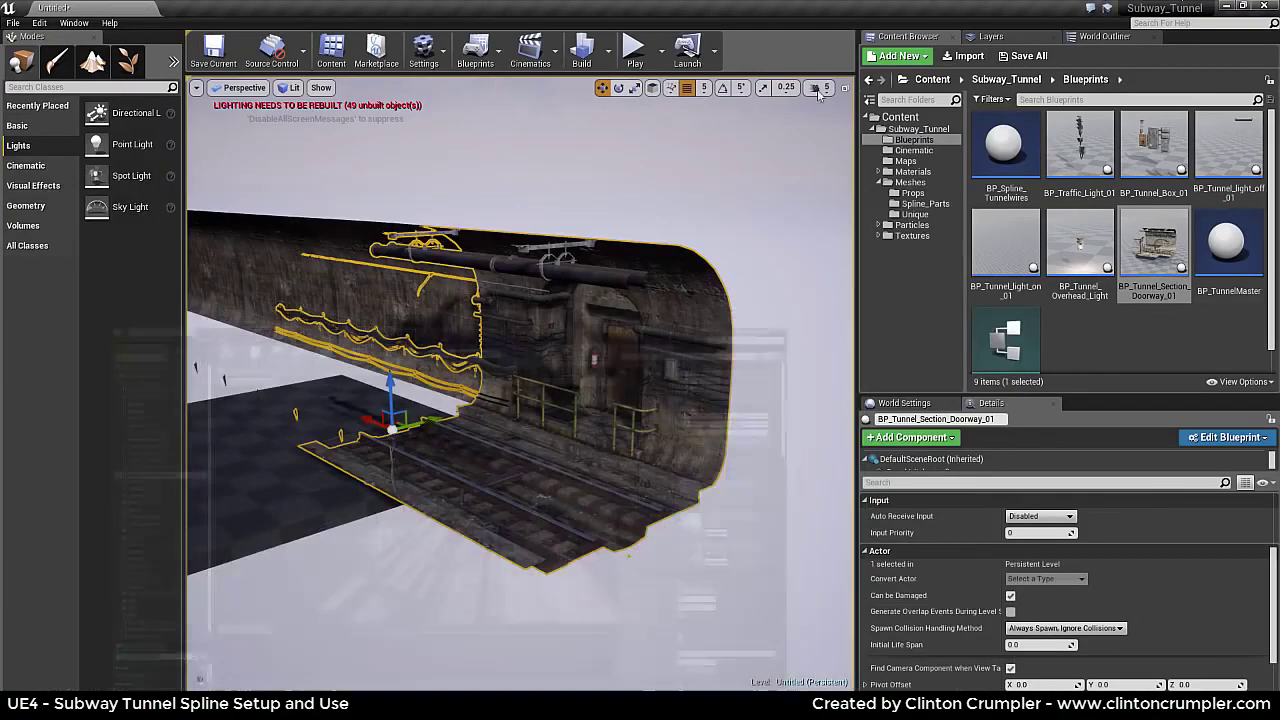
# Step: Back in the level, select the tunnel spline's first point and examine how the tunnel joins the doorway section from inside and outside
pyautogui.moveTo(640, 400); pyautogui.dragTo(900, 420, button='right')
pyautogui.moveTo(600, 431); pyautogui.dragTo(664, 435, button='right')
pyautogui.click(564, 431)
pyautogui.press('g')
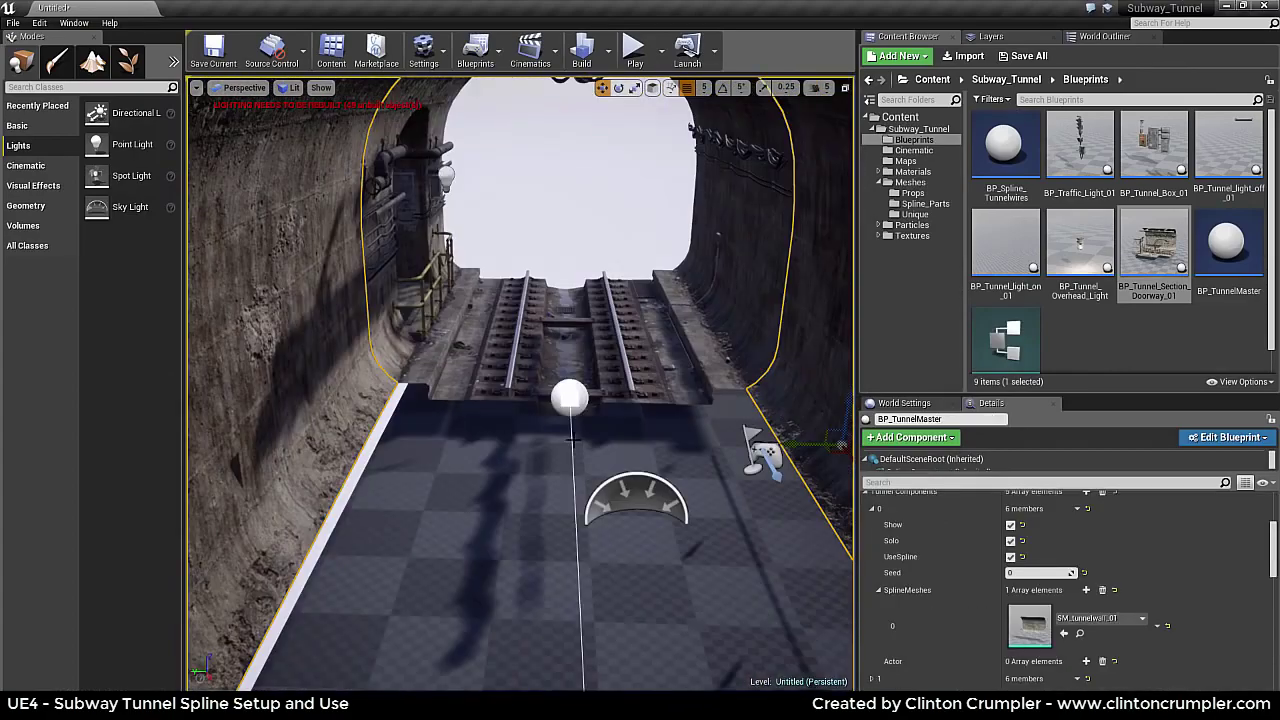
pyautogui.click(568, 399)
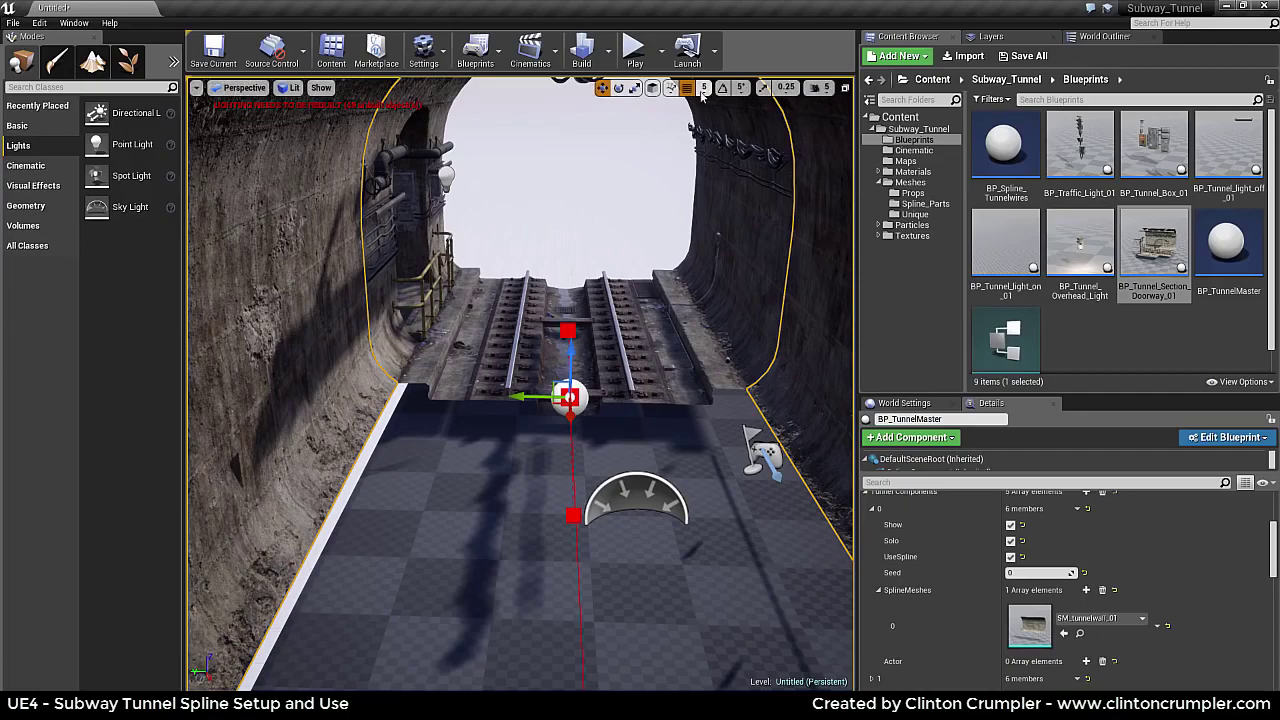
pyautogui.keyDown('alt'); pyautogui.moveTo(543, 424); pyautogui.dragTo(290, 430); pyautogui.keyUp('alt')
pyautogui.moveTo(627, 188)
pyautogui.mouseDown(button='right')
pyautogui.moveTo(660, 205)
pyautogui.moveTo(632, 205)
pyautogui.moveTo(627, 188)
pyautogui.mouseUp(button='right')
pyautogui.click(626, 188)
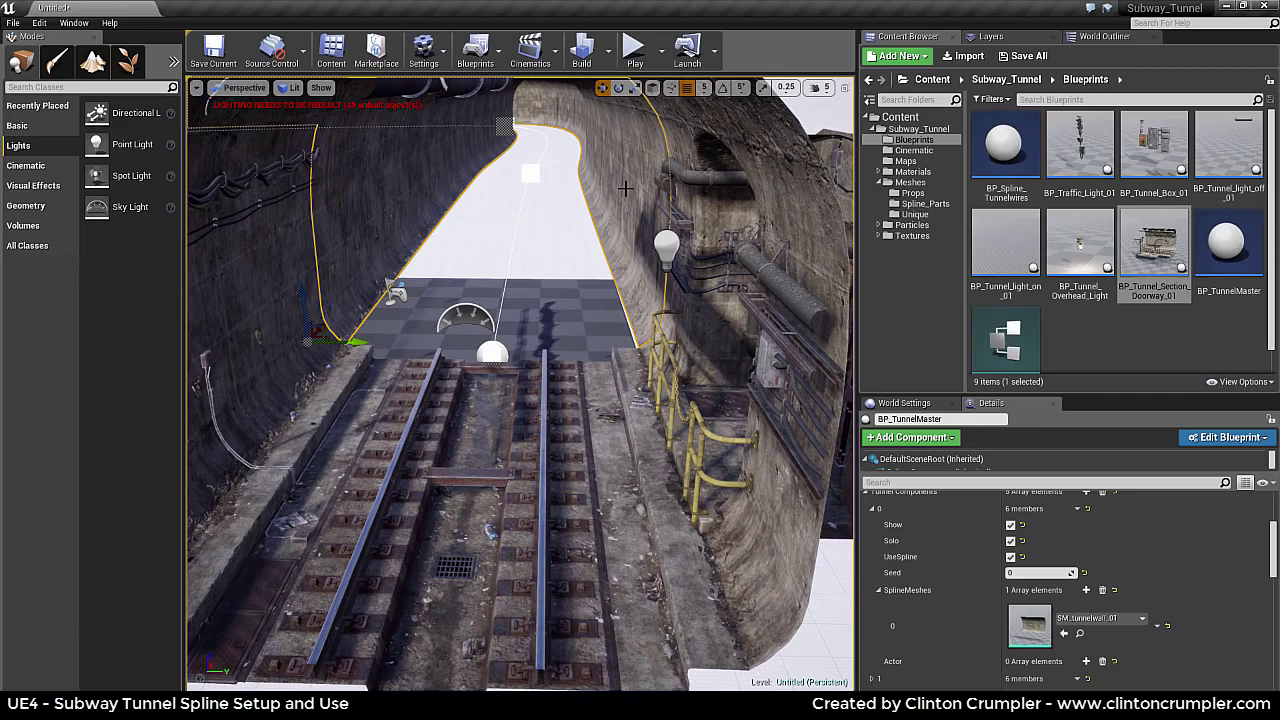
pyautogui.moveTo(521, 350); pyautogui.dragTo(611, 348, button='right')
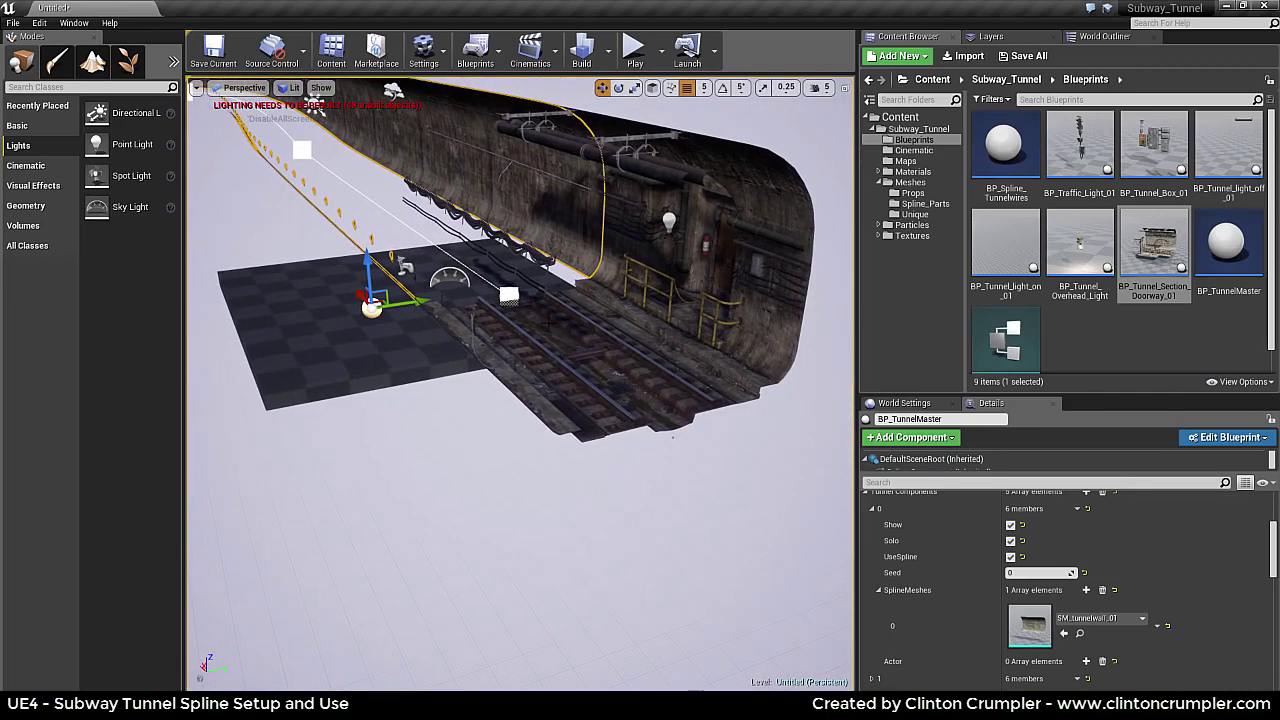
pyautogui.moveTo(549, 320); pyautogui.dragTo(552, 290, button='right')
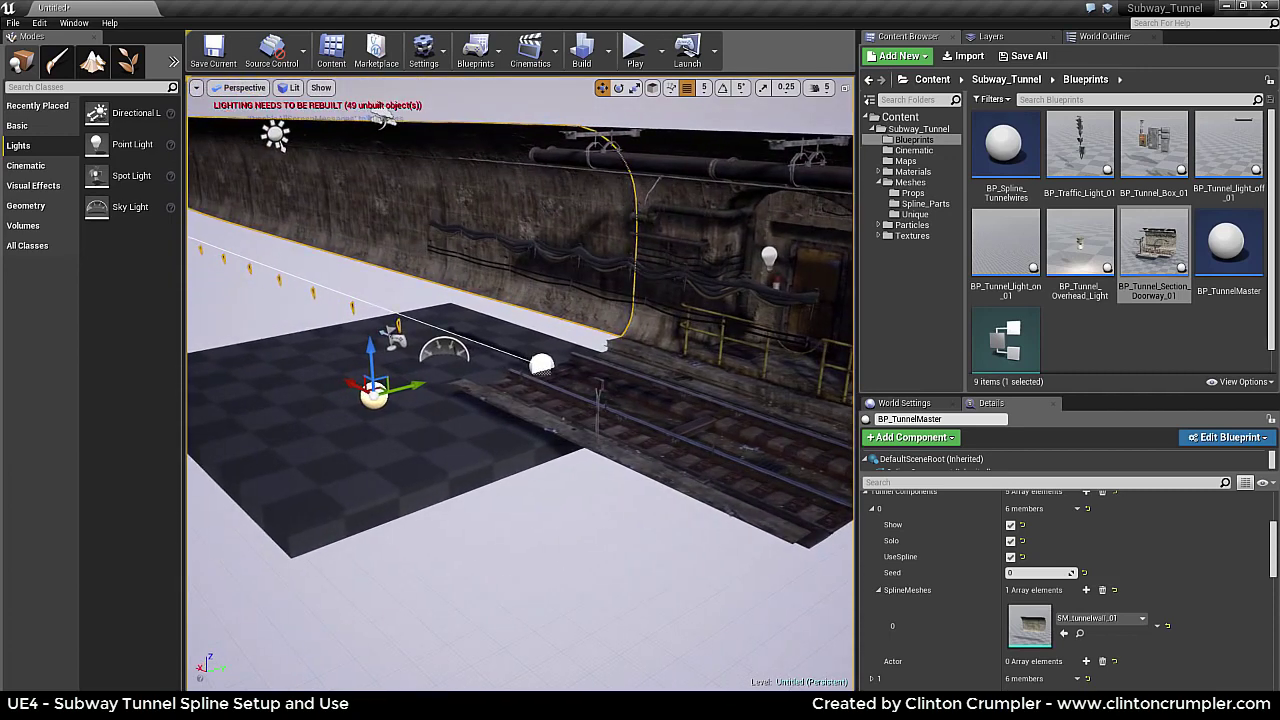